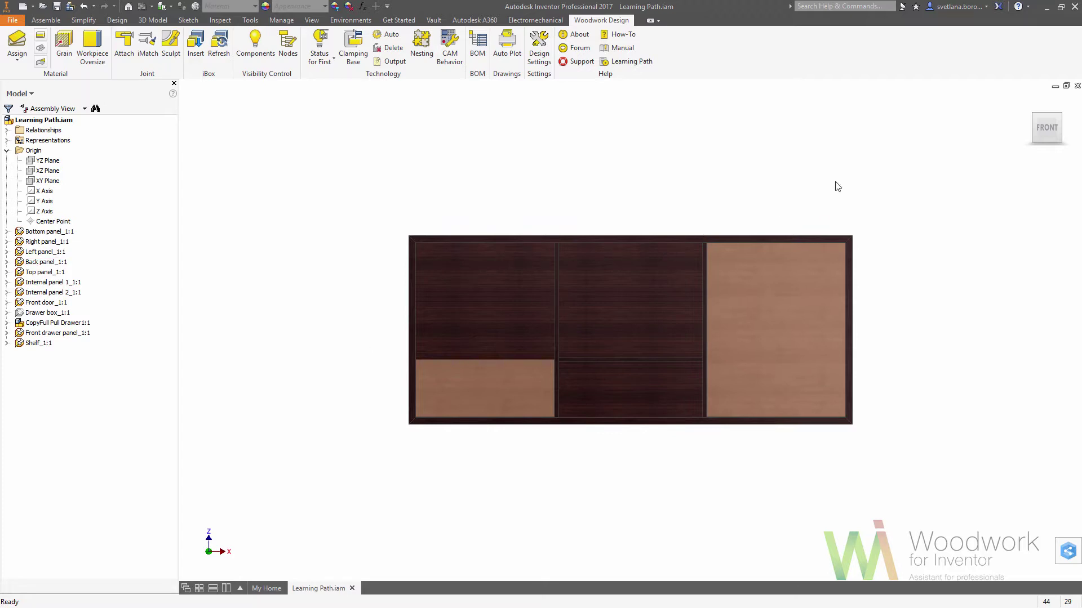
Show the cabinet in its isometric home view with the Assemble ribbon tools displayed
{"action": "left_click", "coordinate": [1029, 101]}
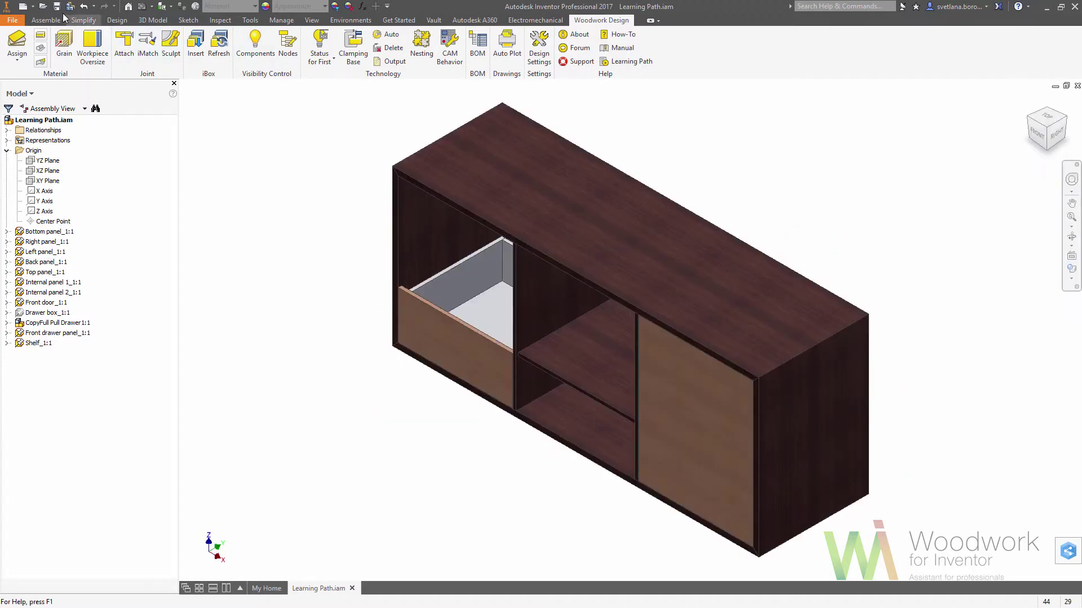
{"action": "left_click", "coordinate": [55, 21]}
Create a work plane offset -6 mm from the cabinet's left side face
{"action": "left_click", "coordinate": [386, 42]}
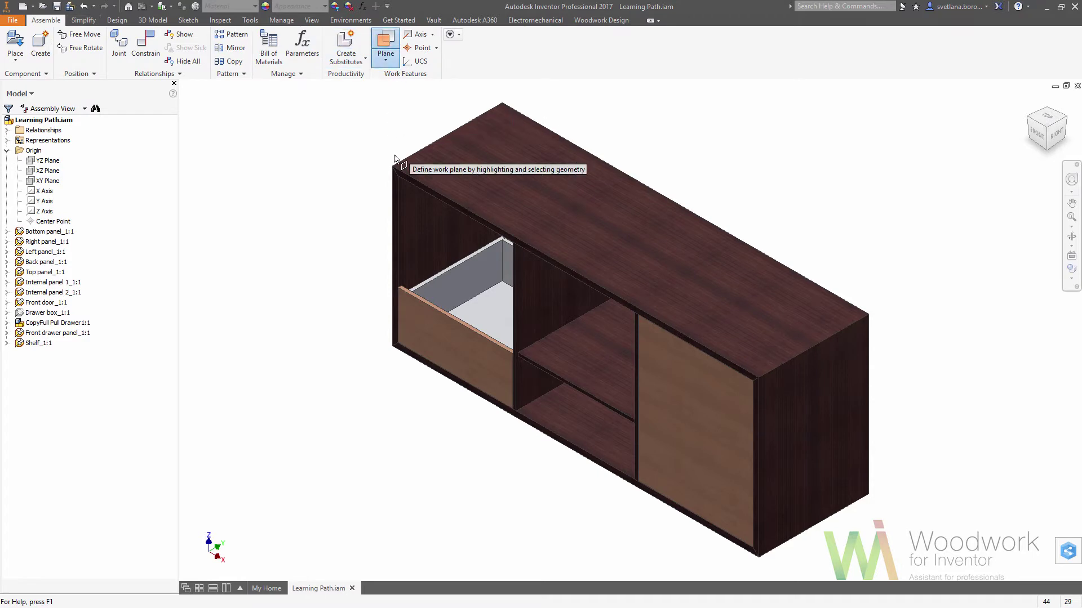
{"action": "scroll", "coordinate": [394, 180], "scroll_direction": "up", "scroll_amount": 3}
{"action": "left_click", "coordinate": [395, 180]}
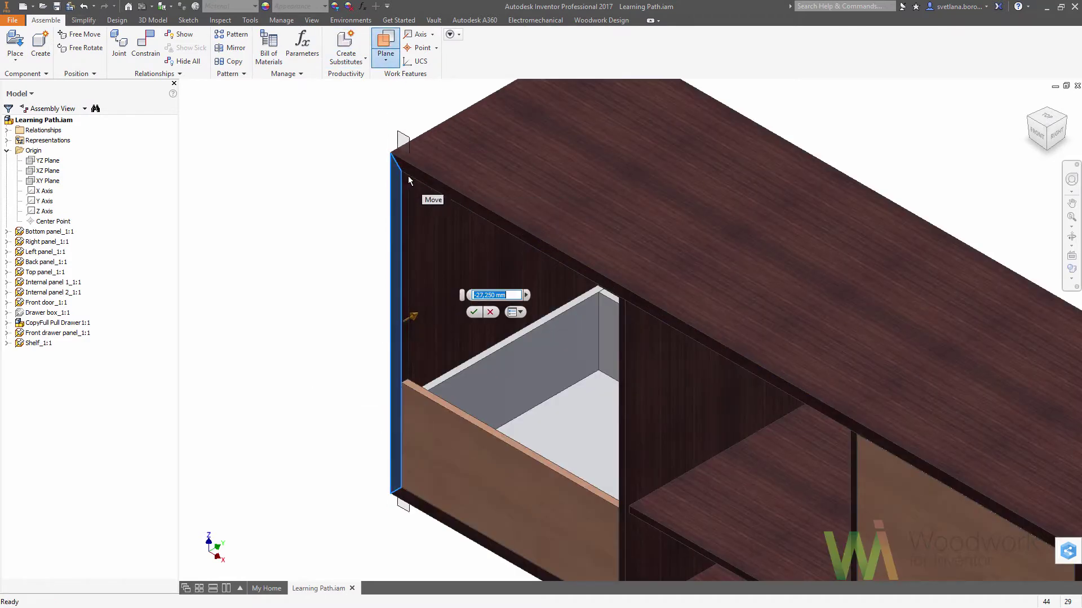
{"action": "type", "text": "-6"}
{"action": "key", "text": "Return"}
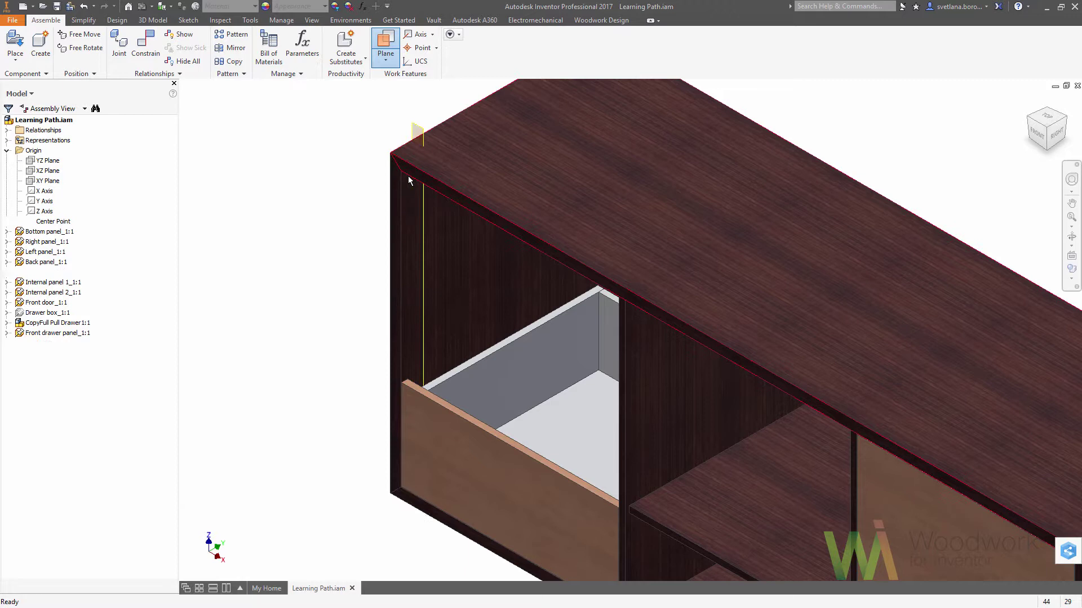
Create a second -6 mm offset work plane from the right side face, then return home
{"action": "left_click", "coordinate": [1065, 120]}
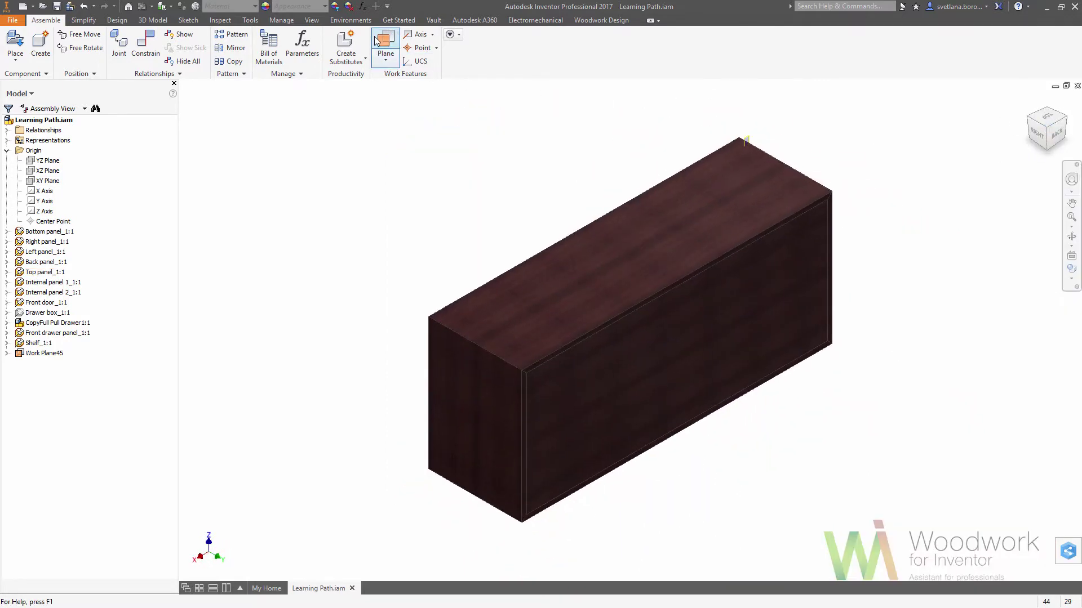
{"action": "left_click", "coordinate": [385, 43]}
{"action": "scroll", "coordinate": [823, 152], "scroll_direction": "up", "scroll_amount": 5}
{"action": "left_click_drag", "start_coordinate": [845, 314], "coordinate": [826, 310]}
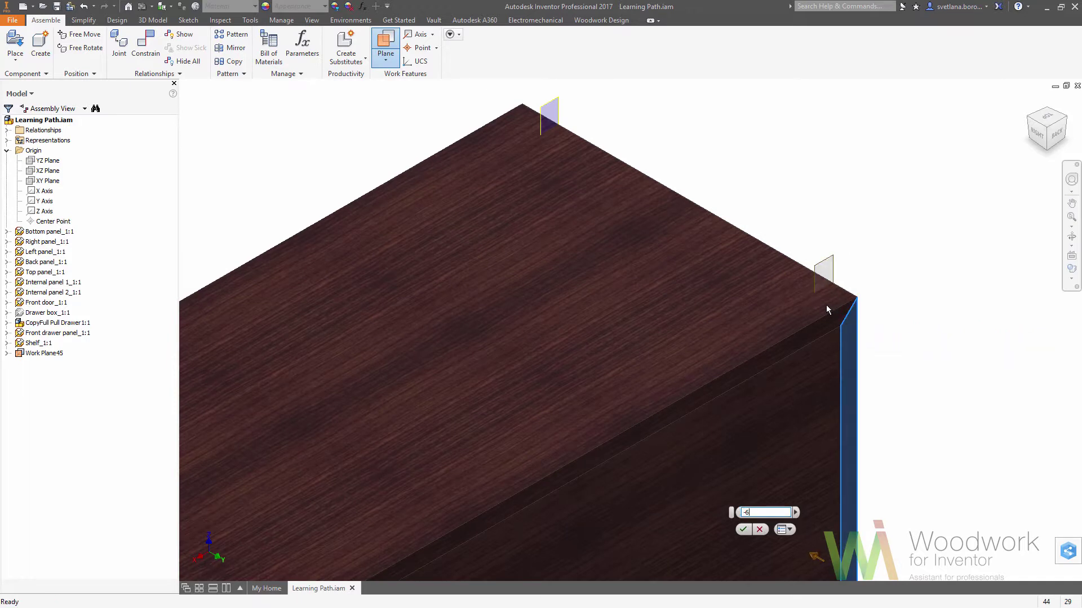
{"action": "type", "text": "-6"}
{"action": "key", "text": "Return"}
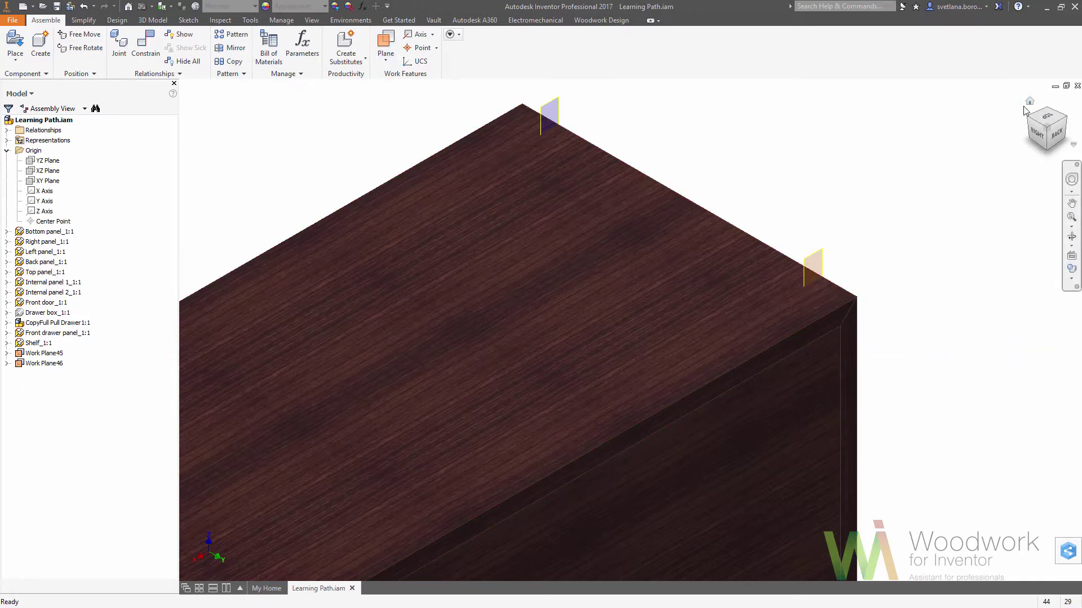
{"action": "left_click", "coordinate": [1029, 102]}
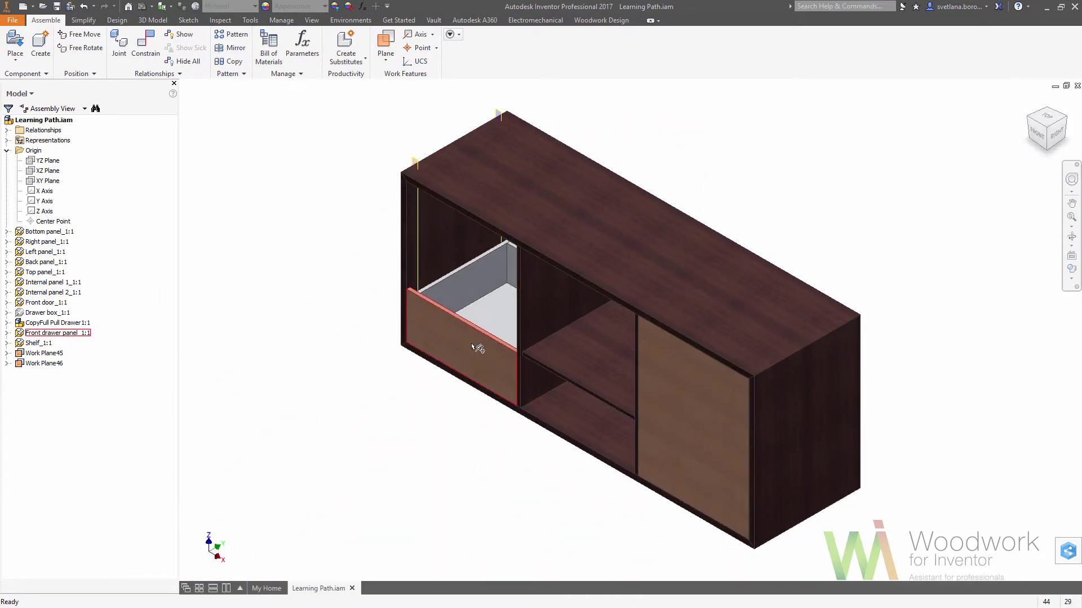
Isolate the front drawer panel and add a work plane offset 20 mm from its top face
{"action": "right_click", "coordinate": [472, 347]}
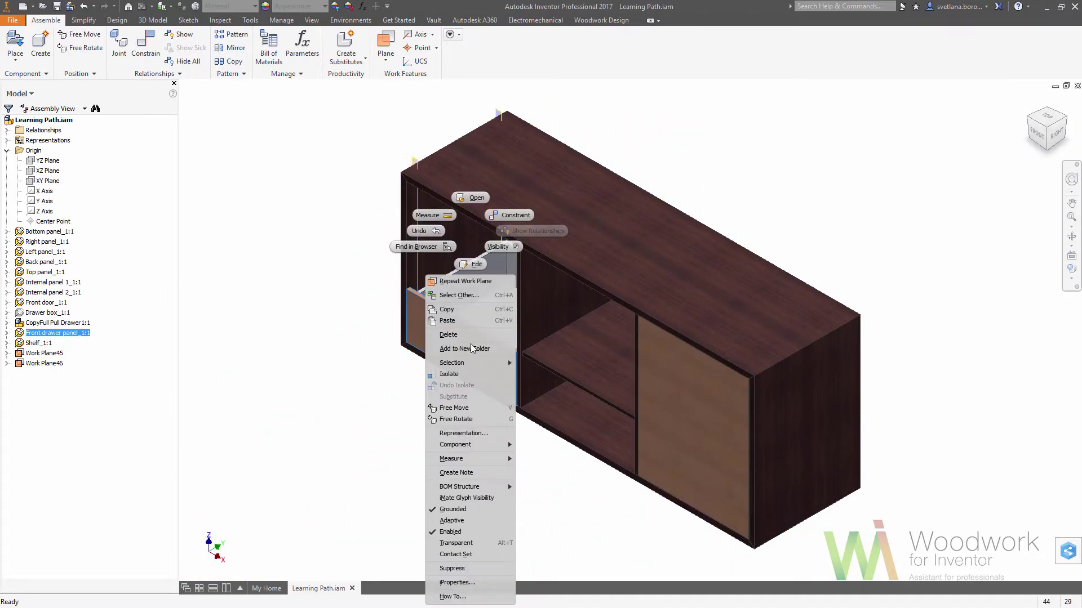
{"action": "left_click", "coordinate": [453, 374]}
{"action": "left_click", "coordinate": [386, 40]}
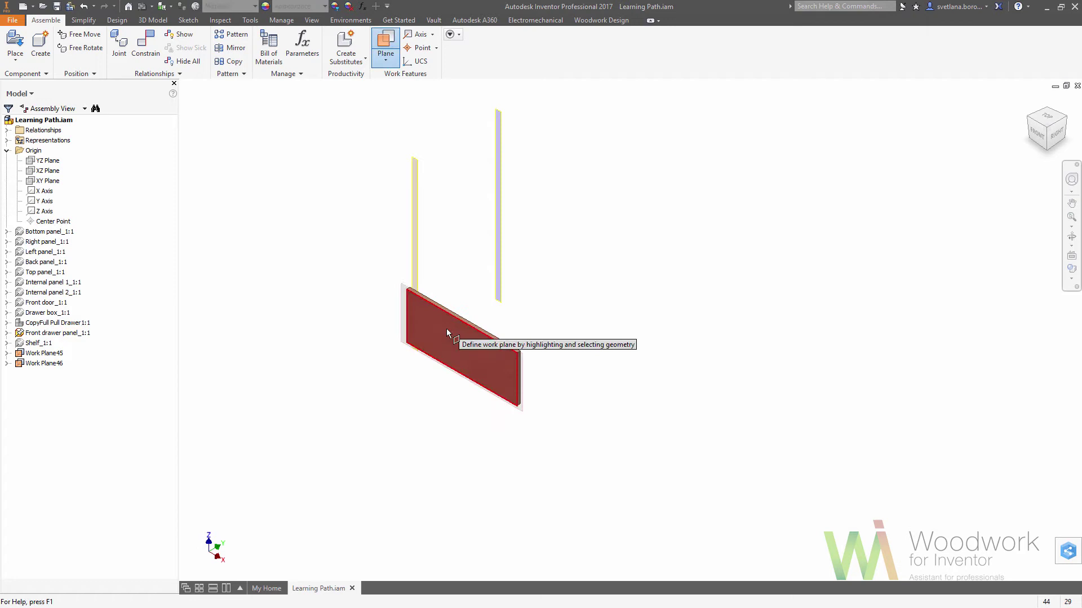
{"action": "scroll", "coordinate": [465, 304], "scroll_direction": "up", "scroll_amount": 5}
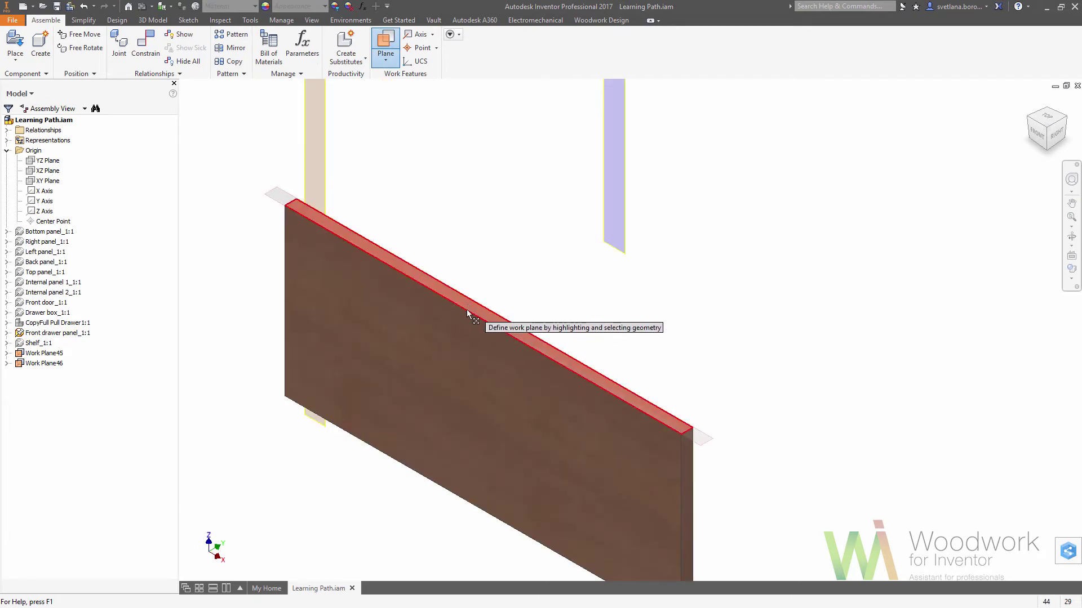
{"action": "left_click", "coordinate": [465, 318]}
{"action": "type", "text": "20"}
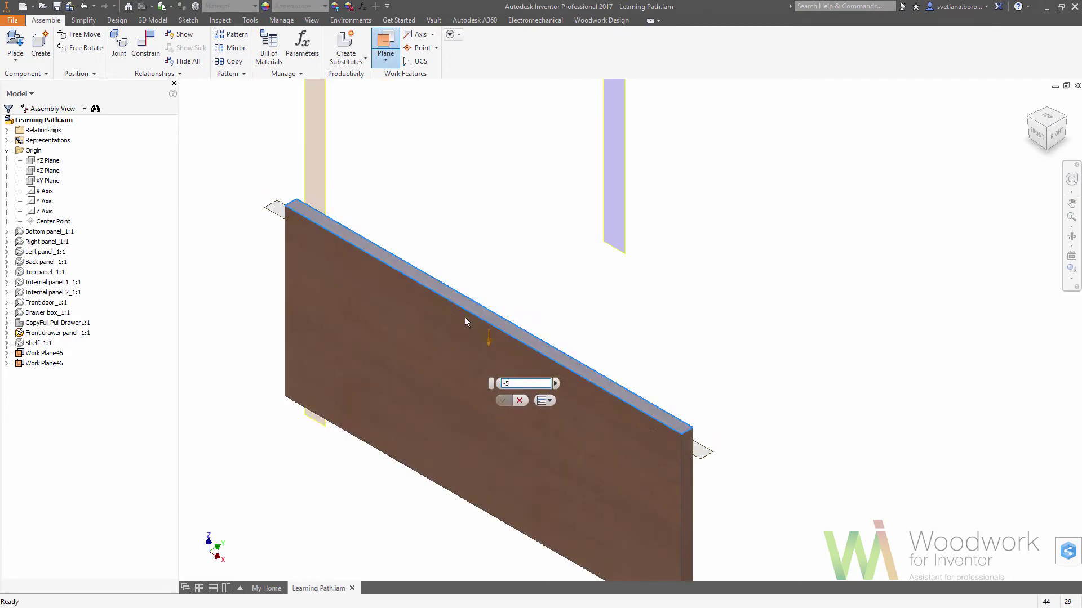
{"action": "key", "text": "Return"}
Add a vertical work plane through a point on the panel's top edge, then restore the full cabinet
{"action": "left_click", "coordinate": [394, 44]}
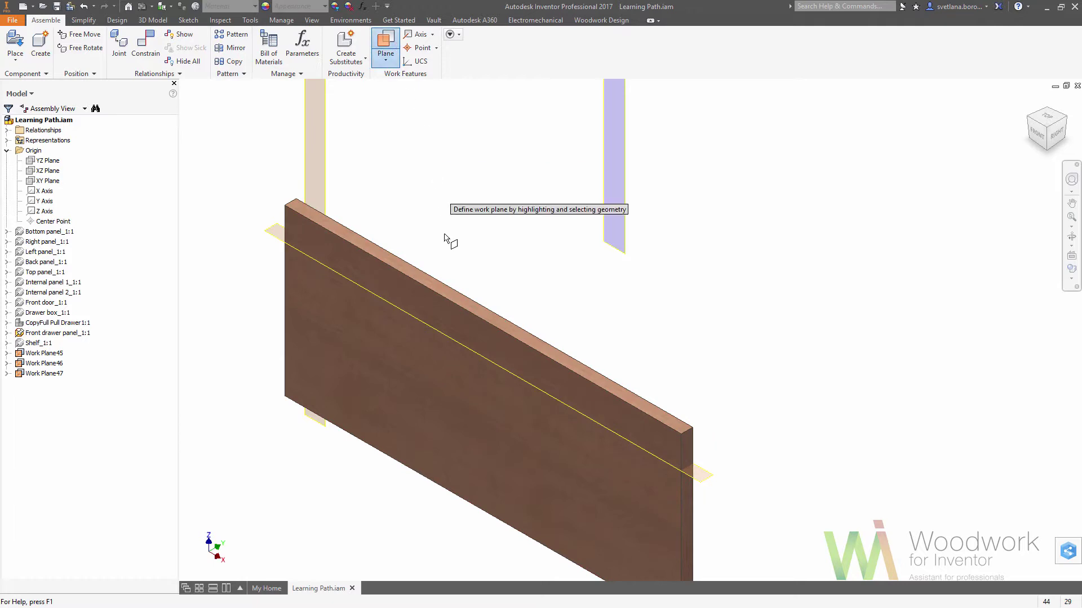
{"action": "left_click", "coordinate": [481, 322]}
{"action": "left_click", "coordinate": [489, 326]}
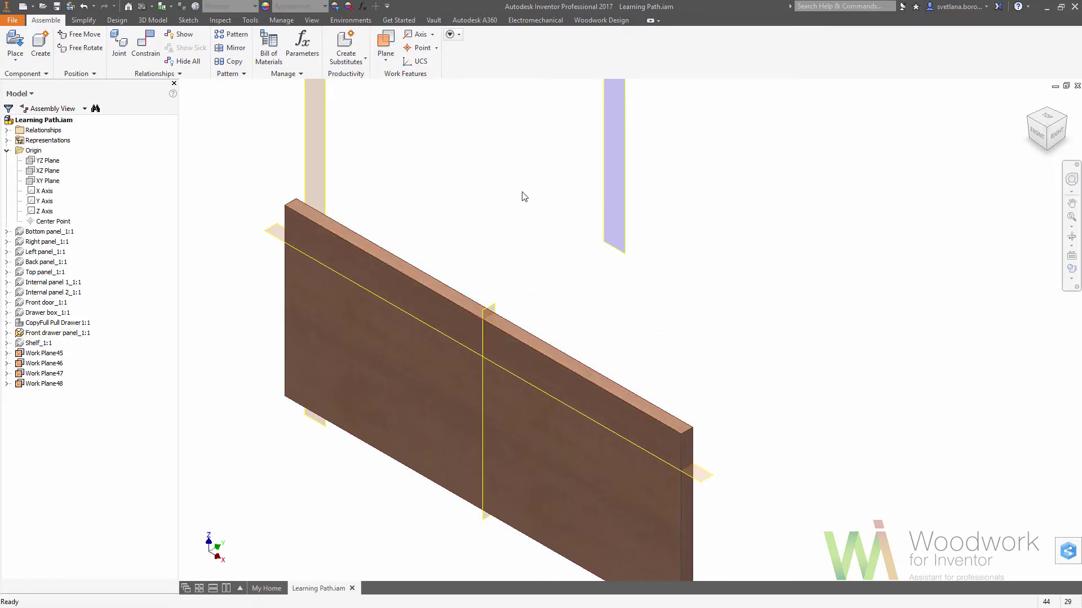
{"action": "right_click", "coordinate": [385, 296]}
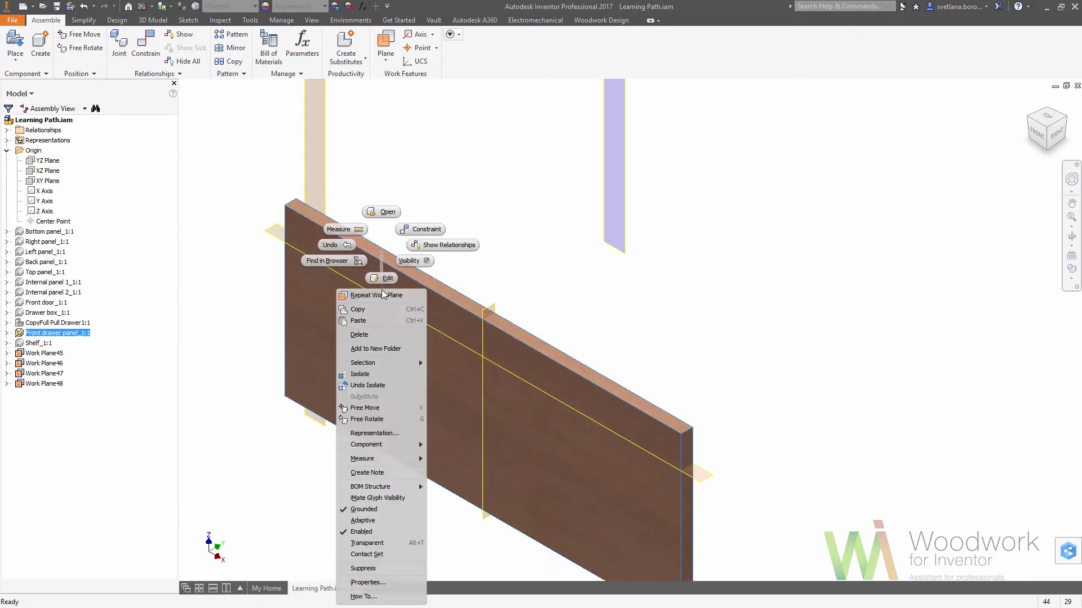
{"action": "left_click", "coordinate": [369, 386]}
{"action": "scroll", "coordinate": [451, 419], "scroll_direction": "up", "scroll_amount": 5}
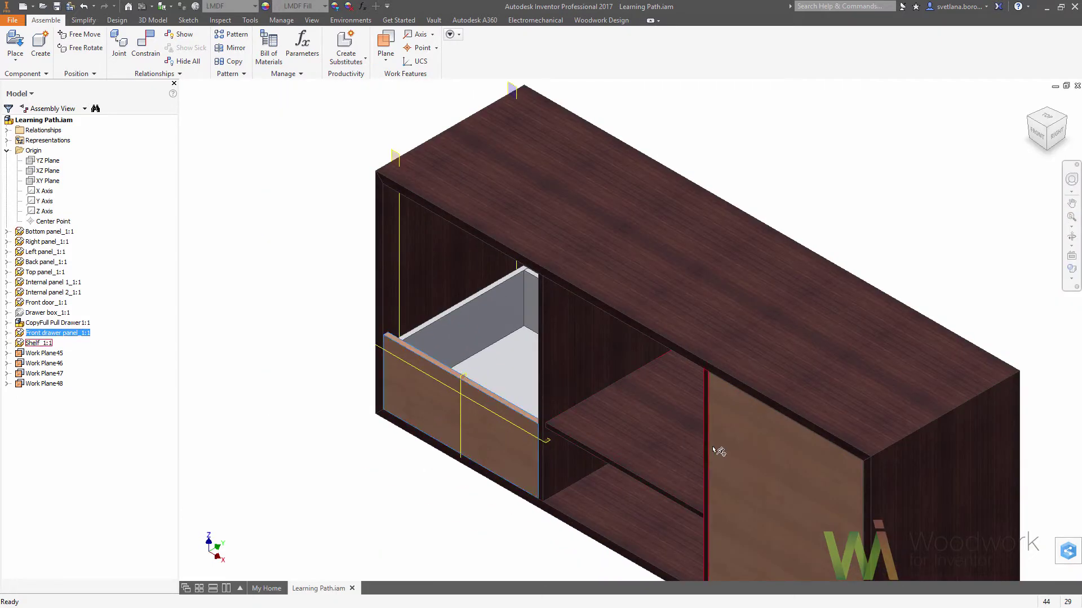
Isolate the front door and add a work plane offset down from its top face
{"action": "left_click", "coordinate": [739, 458]}
{"action": "right_click", "coordinate": [733, 454]}
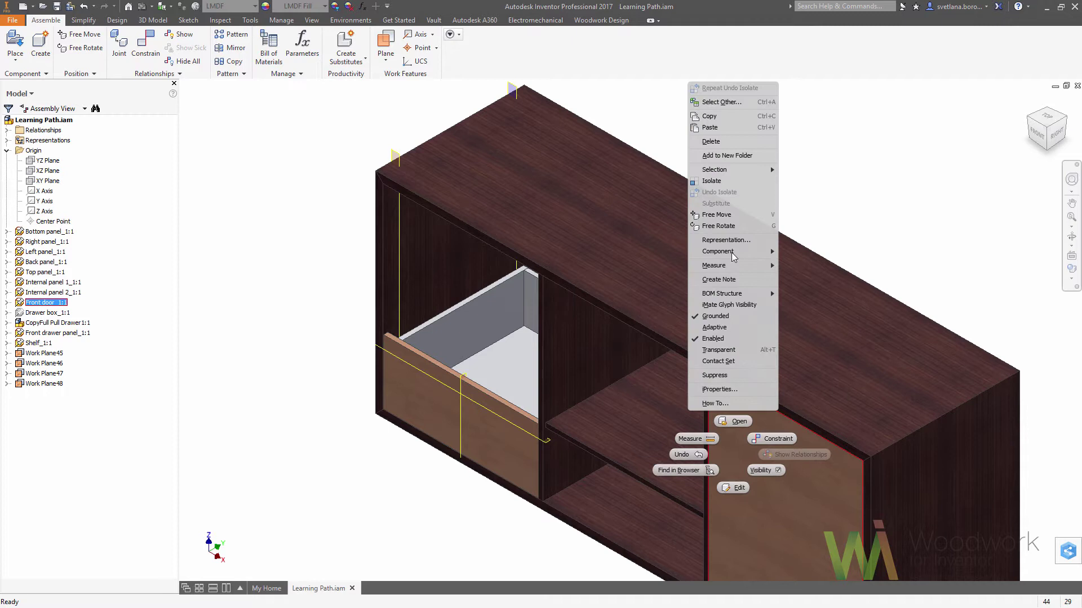
{"action": "left_click", "coordinate": [712, 181]}
{"action": "left_click", "coordinate": [386, 45]}
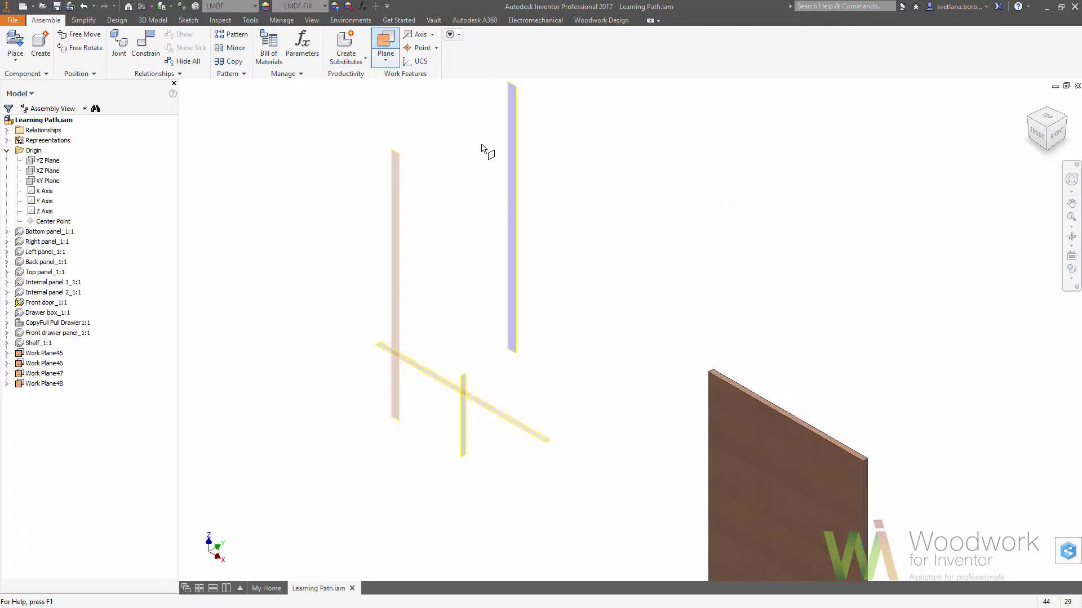
{"action": "middle_click_drag", "start_coordinate": [774, 417], "coordinate": [564, 317]}
{"action": "scroll", "coordinate": [565, 318], "scroll_direction": "down", "scroll_amount": 3}
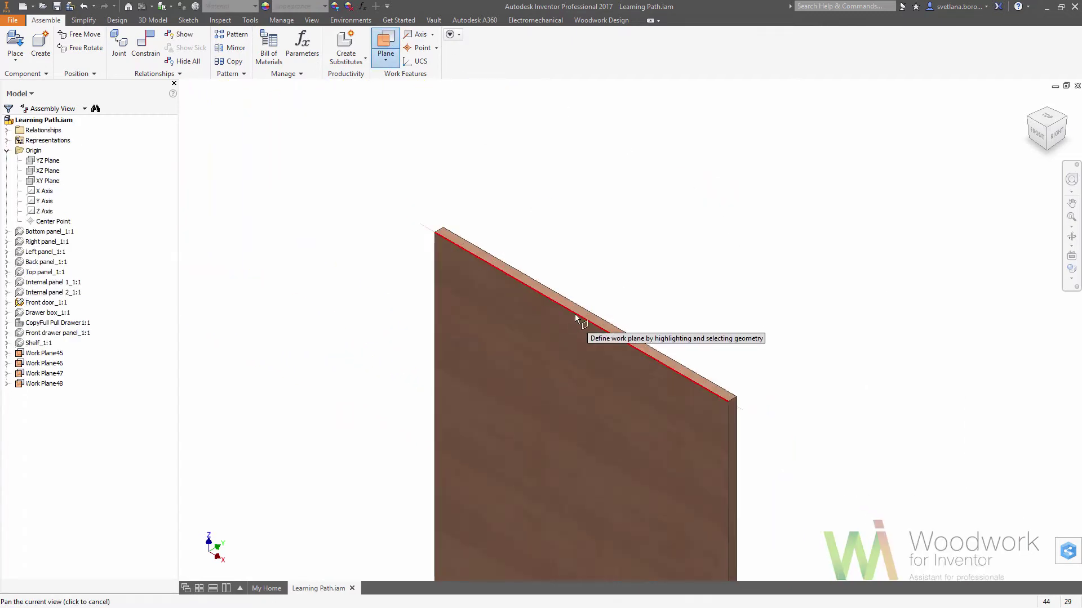
{"action": "scroll", "coordinate": [586, 316], "scroll_direction": "down", "scroll_amount": 3}
{"action": "left_click", "coordinate": [586, 316]}
{"action": "left_click_drag", "start_coordinate": [584, 342], "coordinate": [584, 351]}
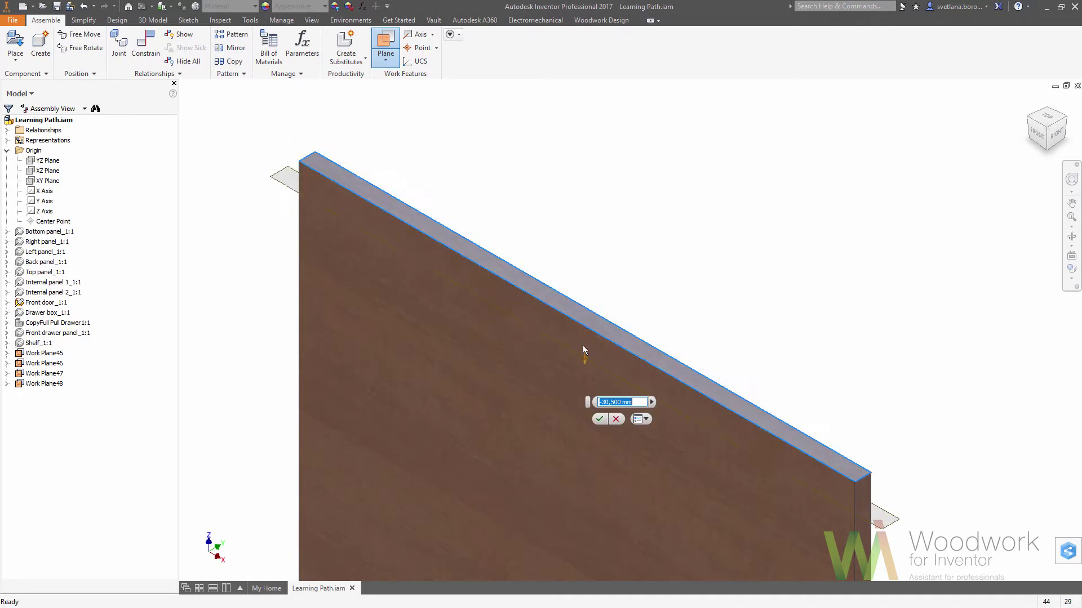
{"action": "key", "text": "Return"}
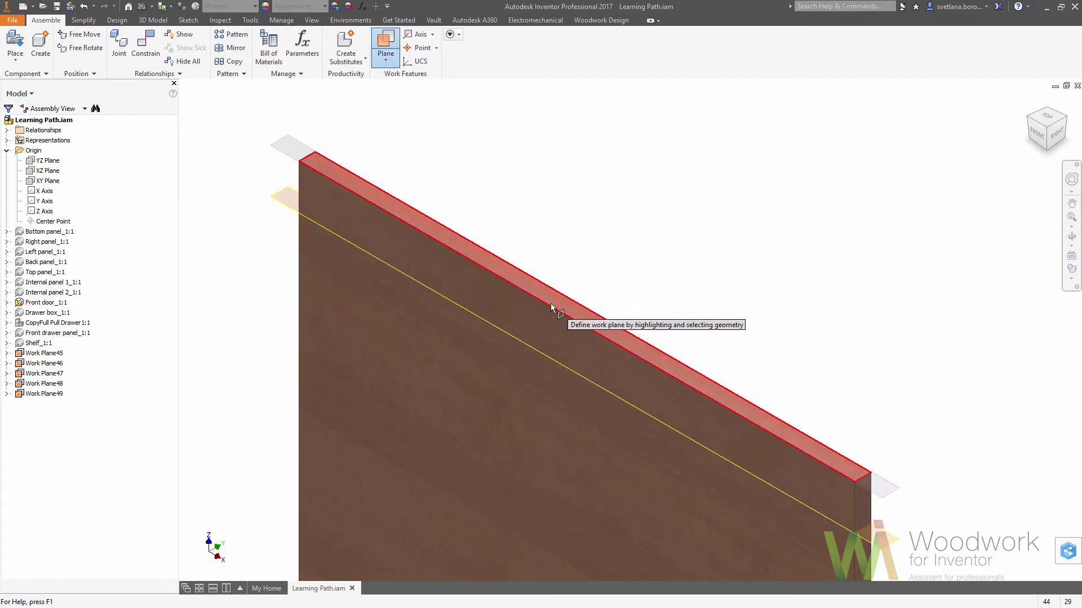
Add a vertical work plane through a point on the door's top edge, then restore the full cabinet
{"action": "left_click", "coordinate": [575, 322]}
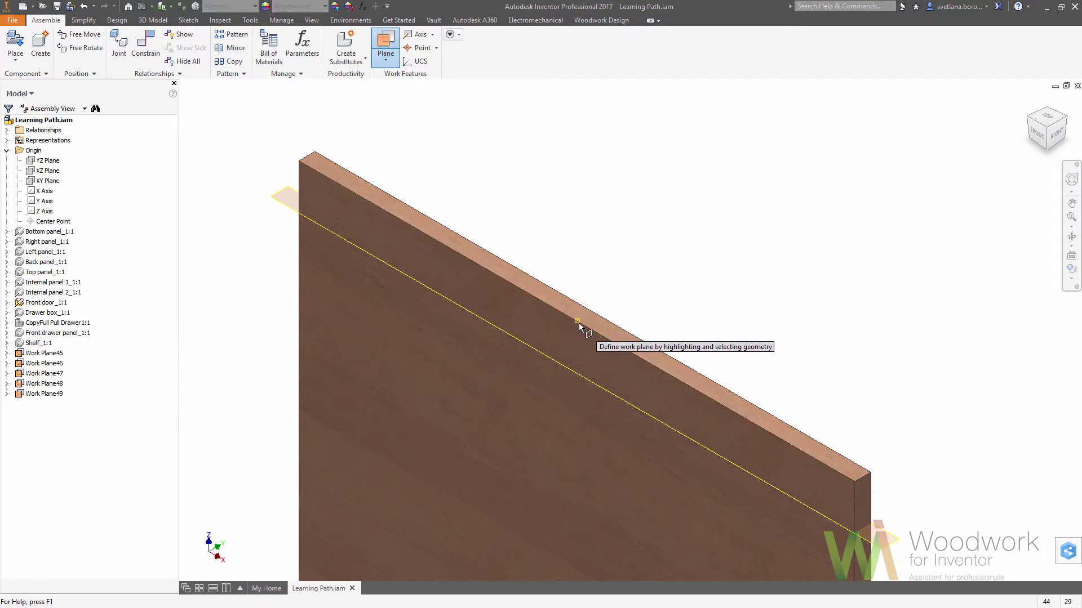
{"action": "left_click", "coordinate": [586, 330]}
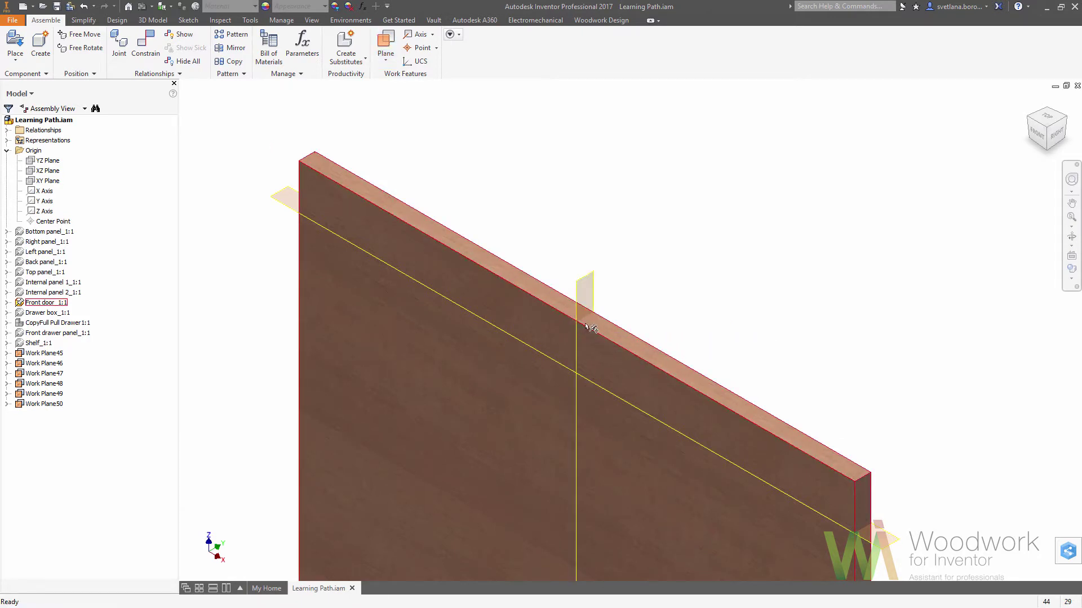
{"action": "right_click", "coordinate": [531, 305]}
{"action": "left_click", "coordinate": [517, 384]}
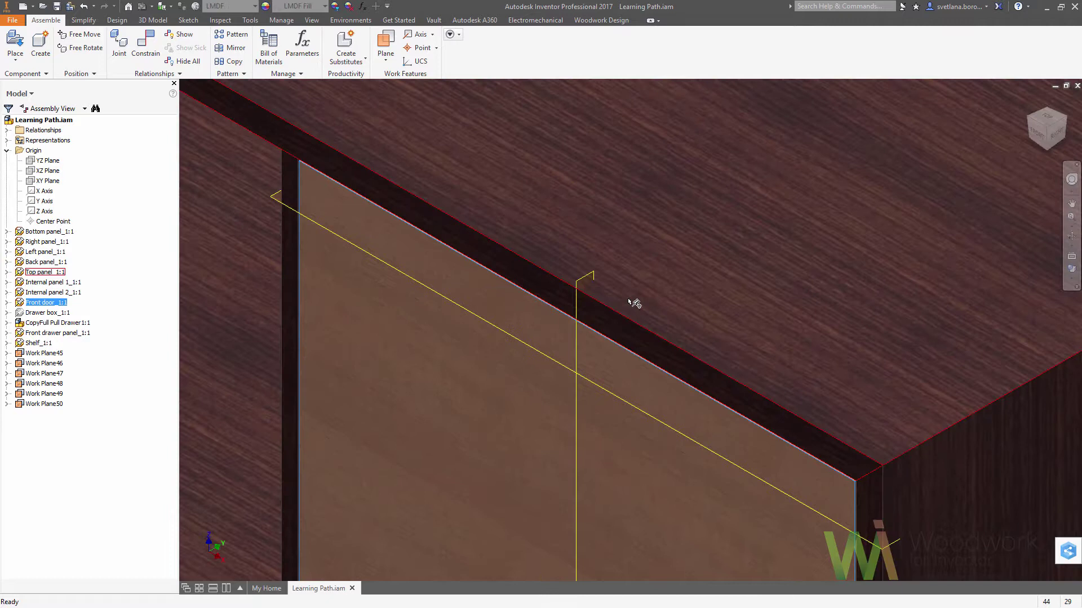
From the home view, hide the front door, front drawer panel and drawer box
{"action": "left_click", "coordinate": [1030, 102]}
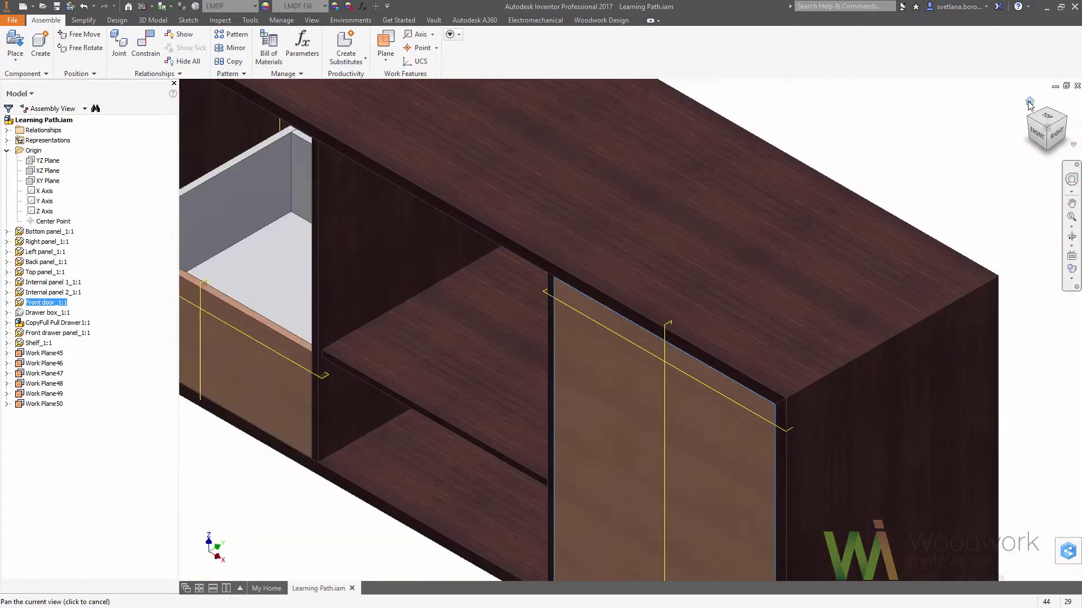
{"action": "right_click", "coordinate": [730, 413]}
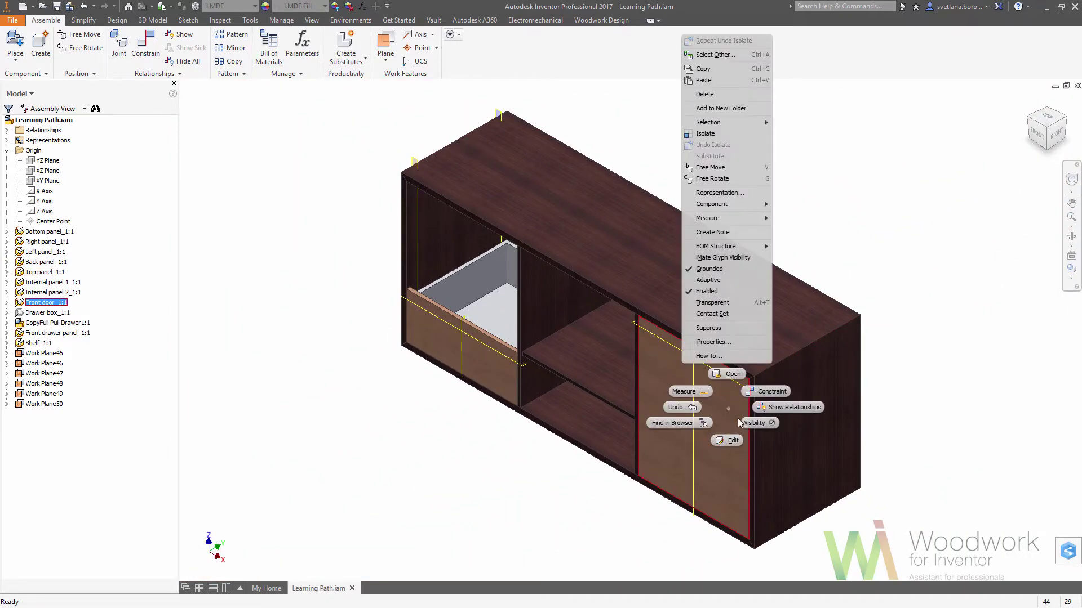
{"action": "left_click", "coordinate": [754, 423]}
{"action": "right_click", "coordinate": [501, 372]}
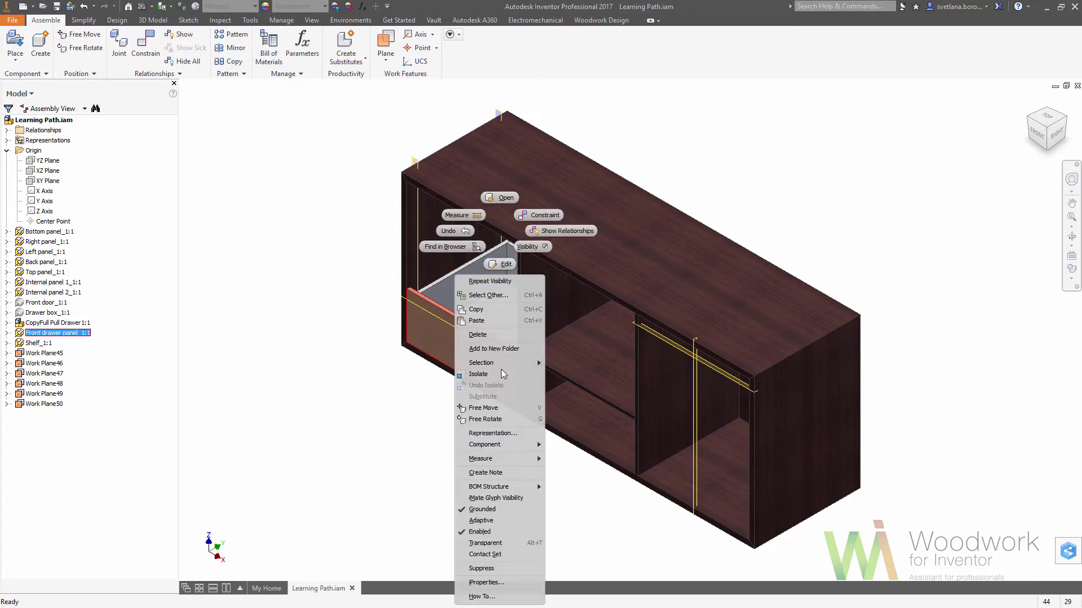
{"action": "left_click", "coordinate": [535, 277]}
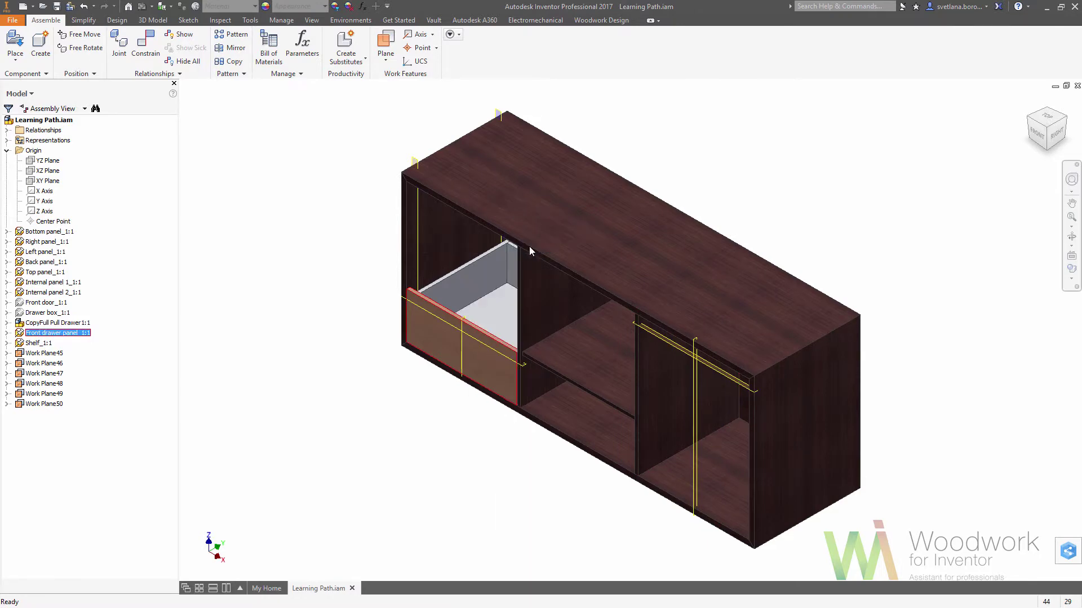
{"action": "right_click", "coordinate": [458, 292]}
{"action": "left_click", "coordinate": [483, 225]}
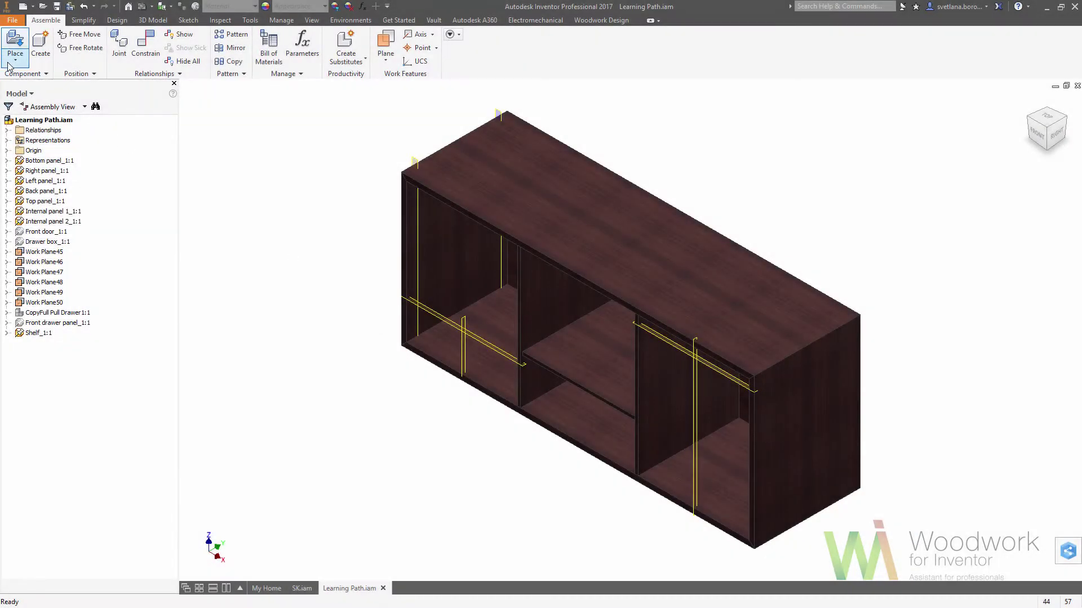
Place Double Sided Mitre Joint v5.ipt from Standard Components > Fixed Joints > Mitre Joints with board thickness 18
{"action": "left_click", "coordinate": [11, 61]}
{"action": "left_click", "coordinate": [56, 167]}
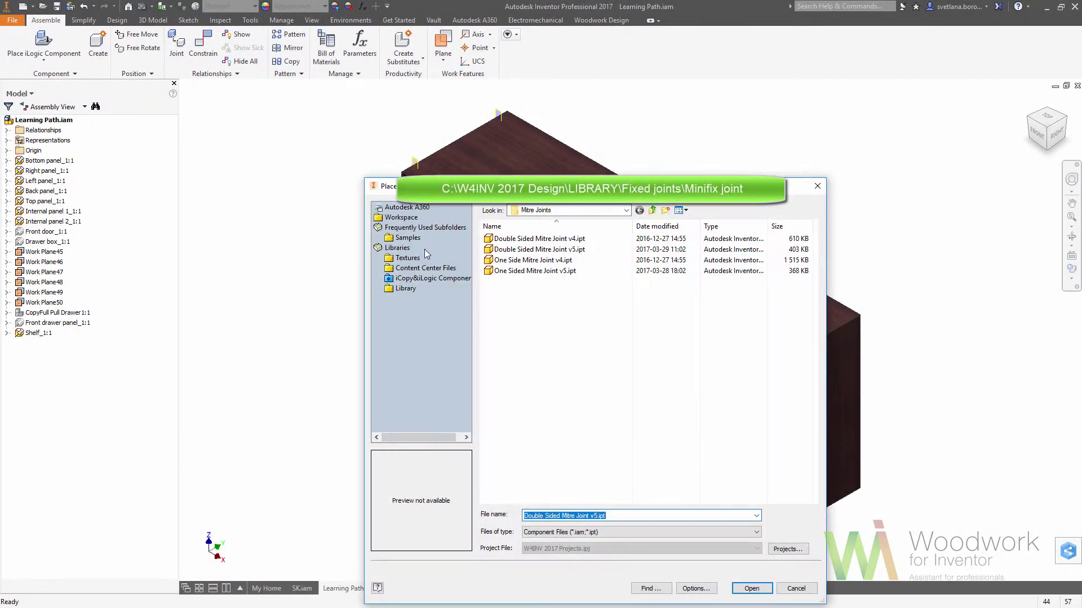
{"action": "left_click", "coordinate": [426, 282]}
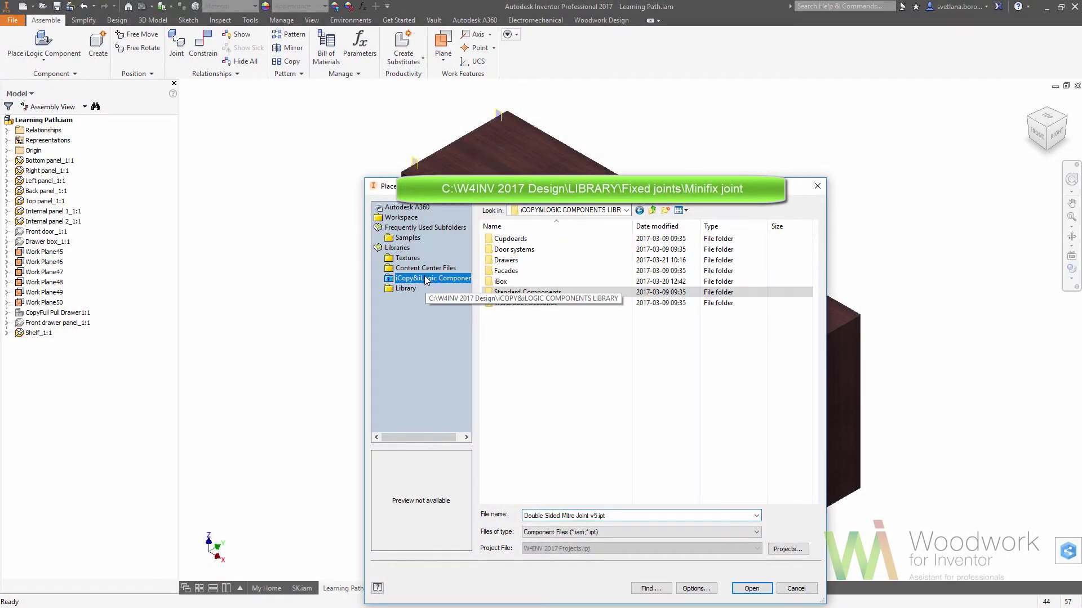
{"action": "double_click", "coordinate": [520, 289]}
{"action": "double_click", "coordinate": [516, 239]}
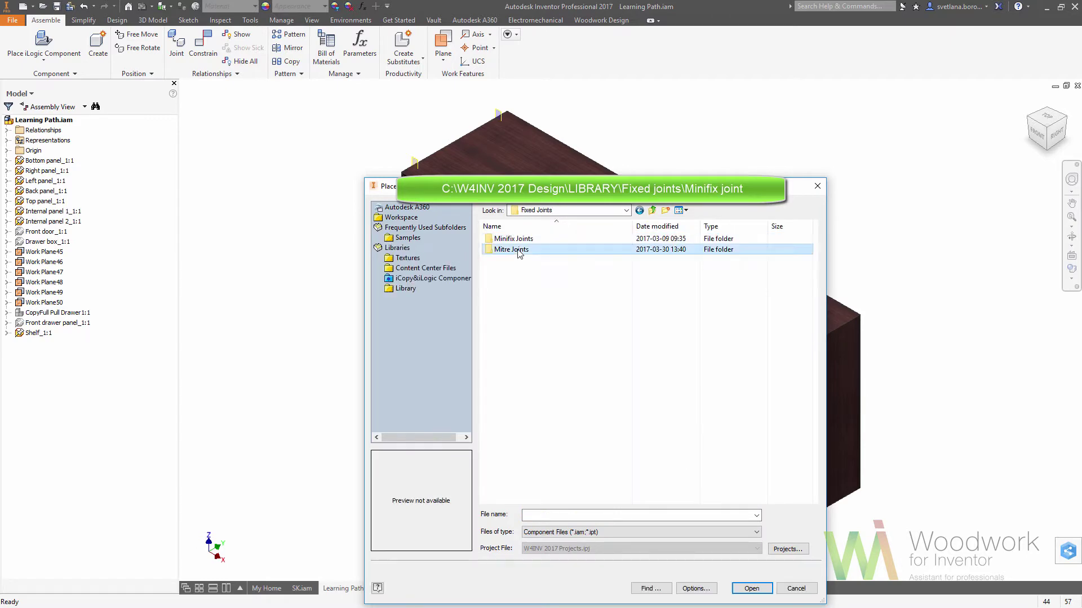
{"action": "double_click", "coordinate": [523, 249]}
{"action": "double_click", "coordinate": [539, 249]}
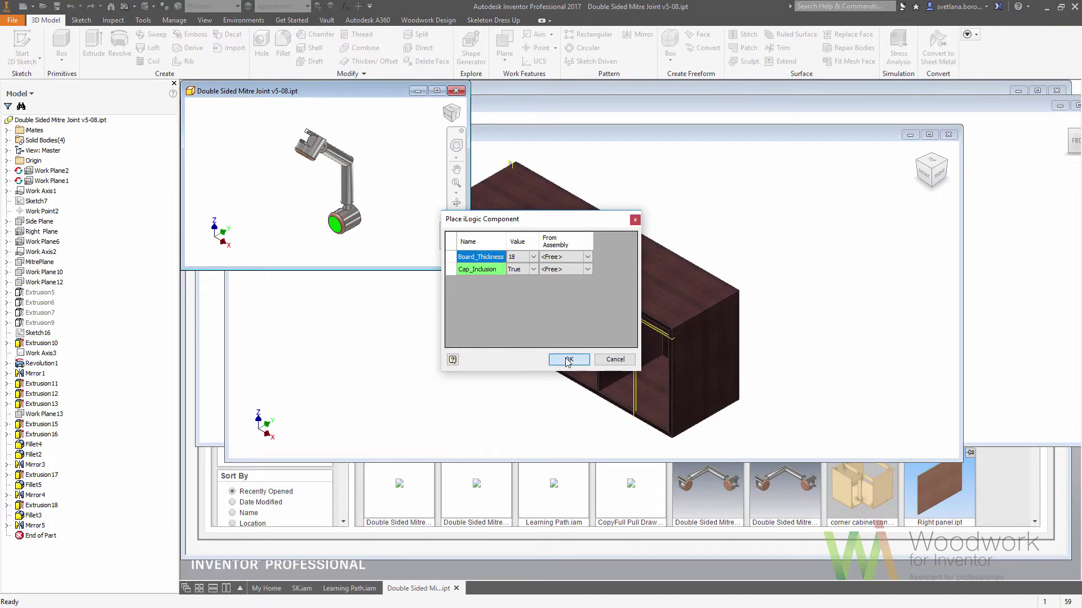
{"action": "left_click", "coordinate": [564, 359]}
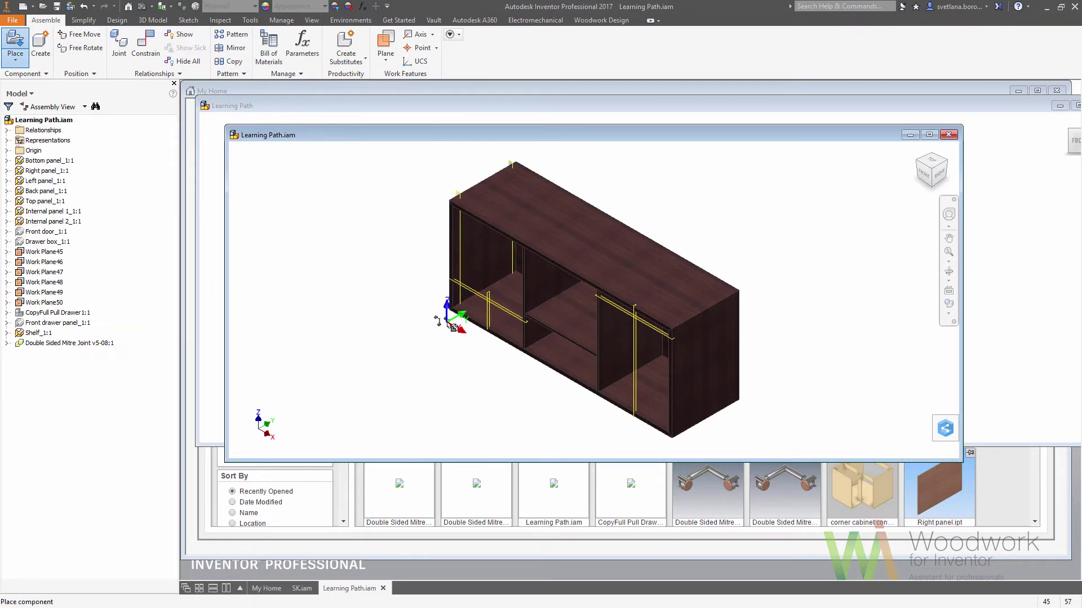
Finish placing the mitre joint, maximize the assembly window, and make the joint adaptive
{"action": "right_click", "coordinate": [445, 322]}
{"action": "left_click", "coordinate": [488, 324]}
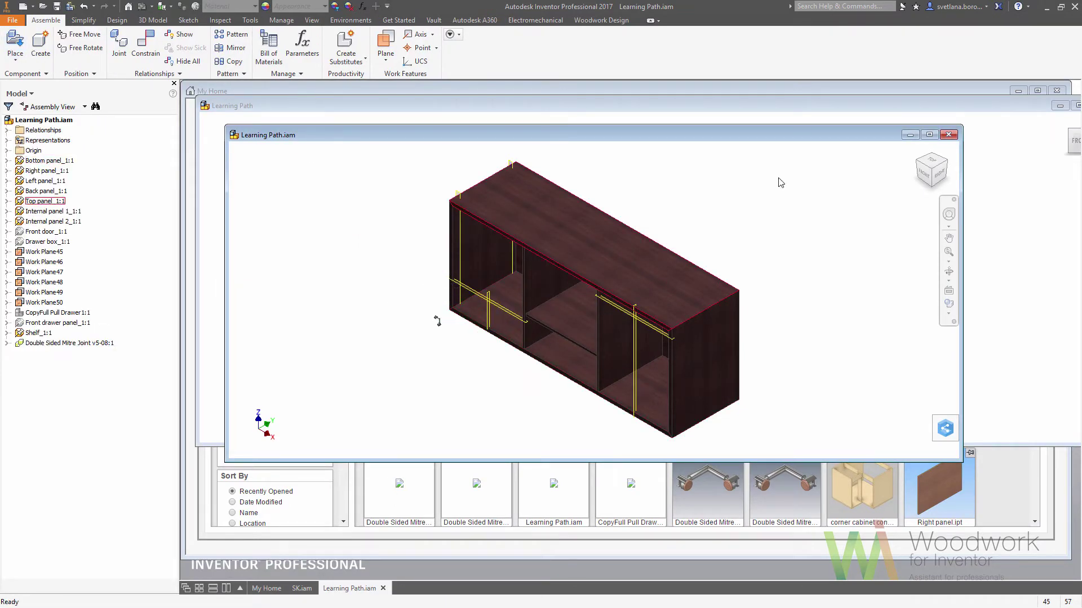
{"action": "left_click", "coordinate": [916, 134]}
{"action": "right_click", "coordinate": [73, 343]}
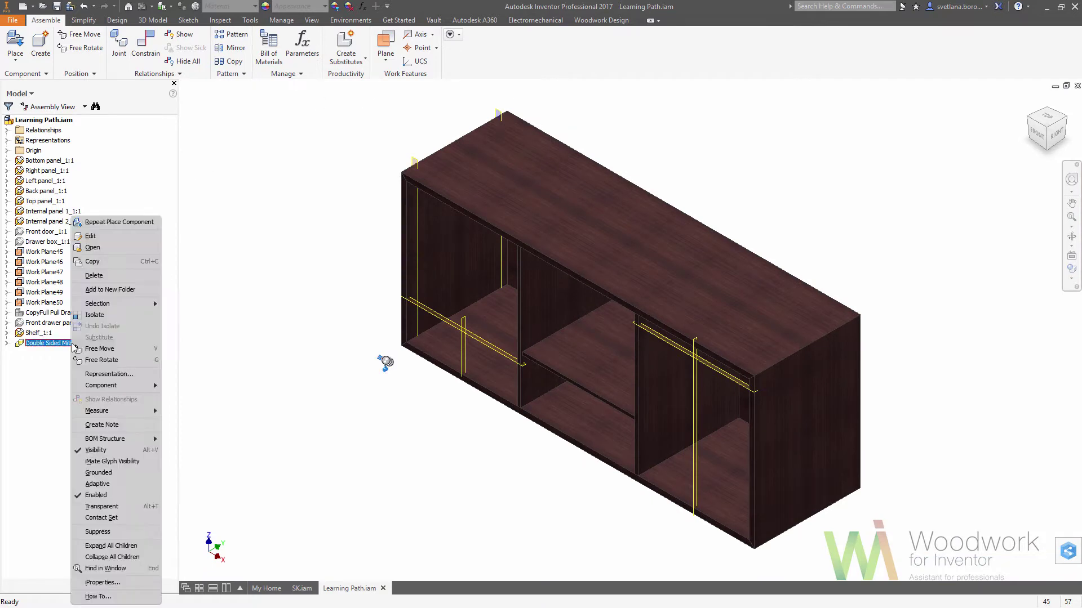
{"action": "left_click", "coordinate": [96, 485]}
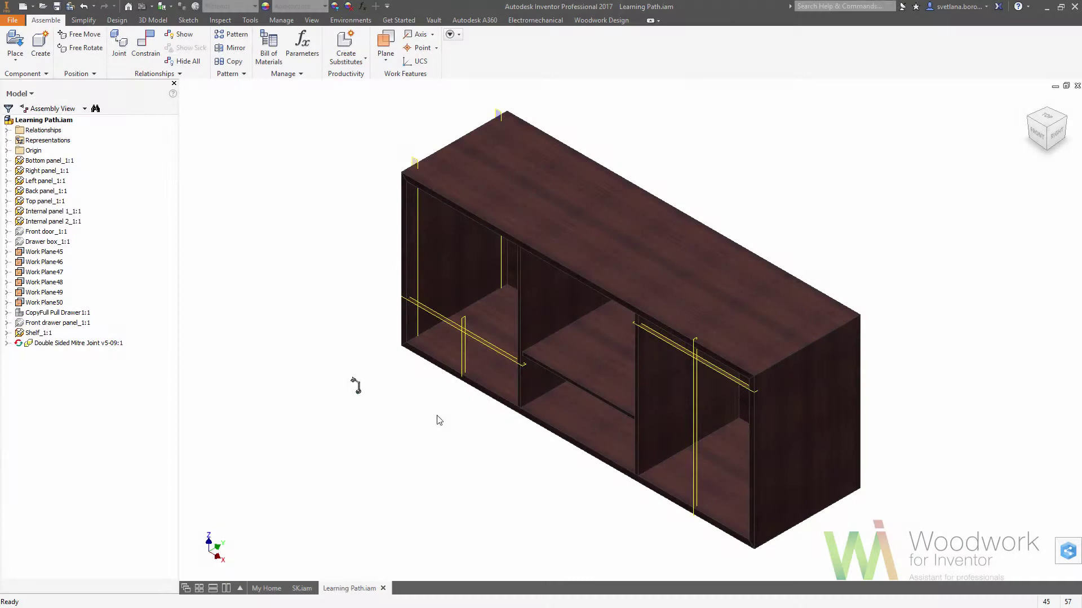
Start a Woodwork Design Attach with the mitre joint, picking the left panel face, second board face and corner edge
{"action": "left_click", "coordinate": [592, 20]}
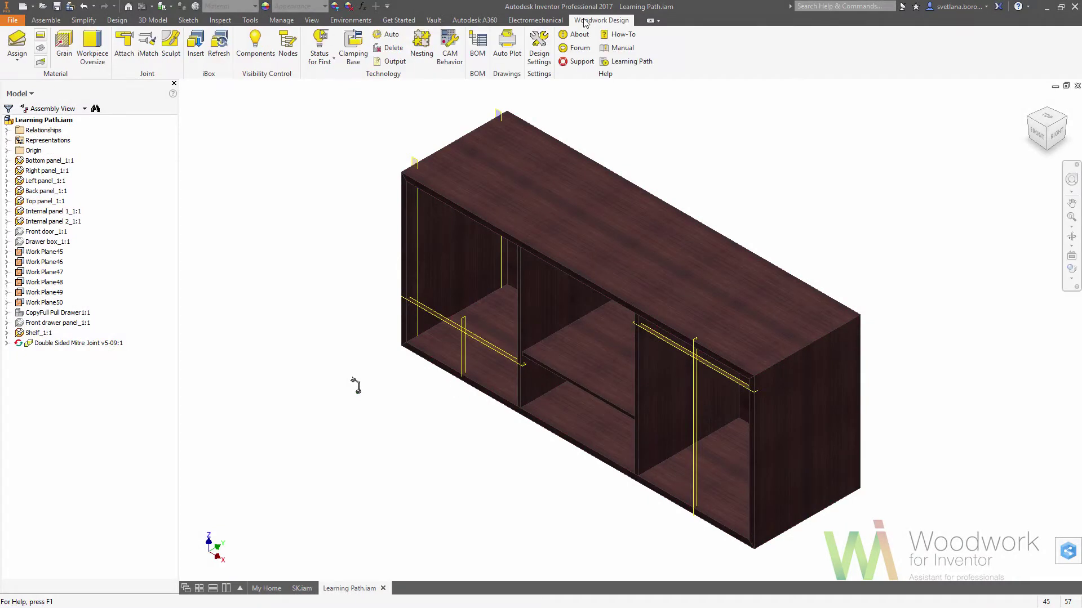
{"action": "left_click", "coordinate": [125, 46]}
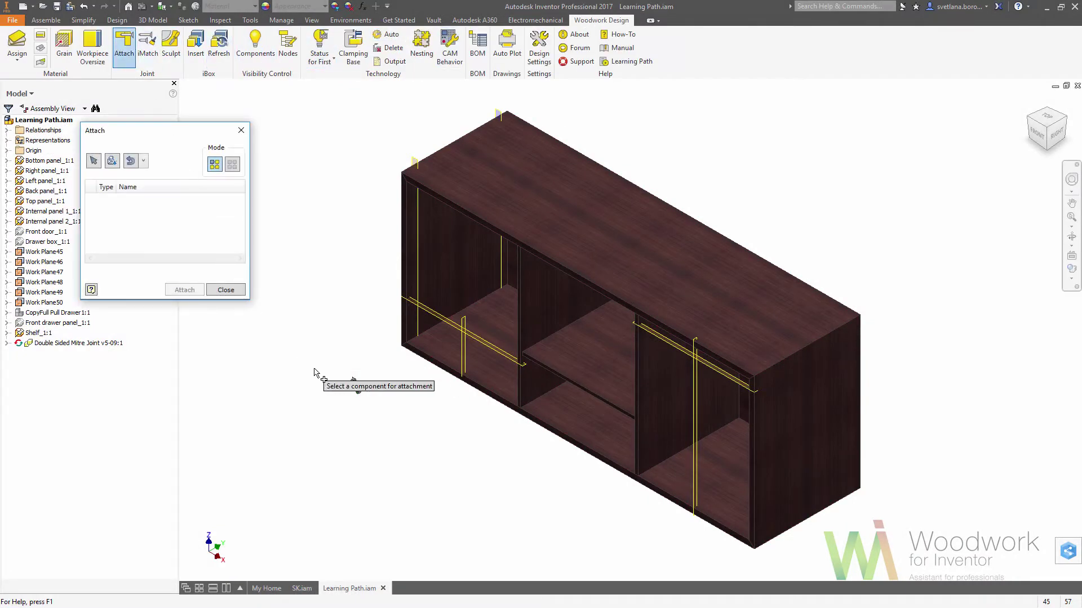
{"action": "left_click", "coordinate": [79, 343]}
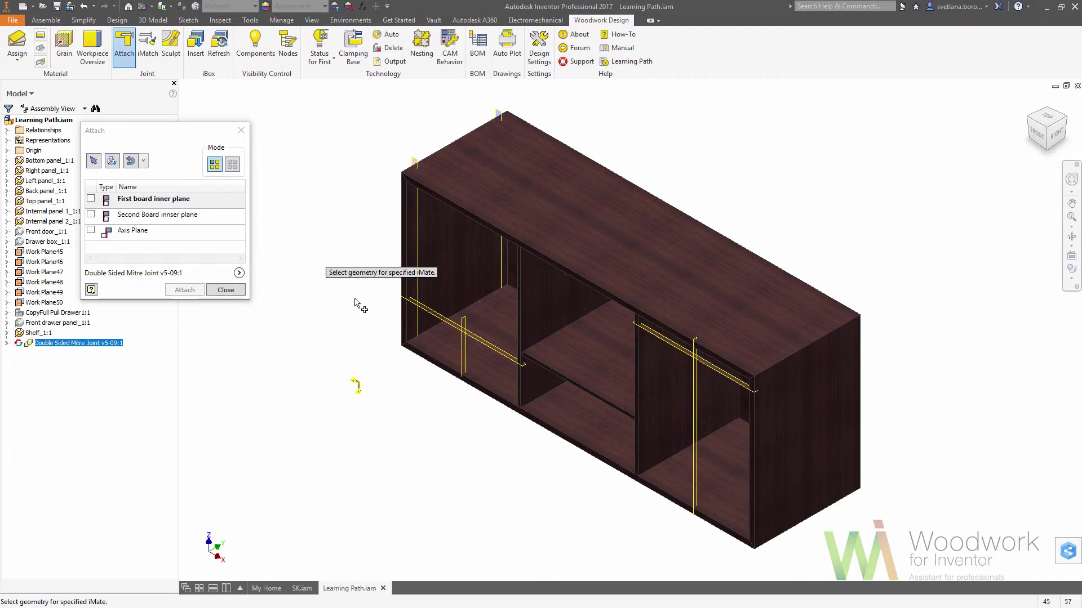
{"action": "left_click", "coordinate": [435, 316]}
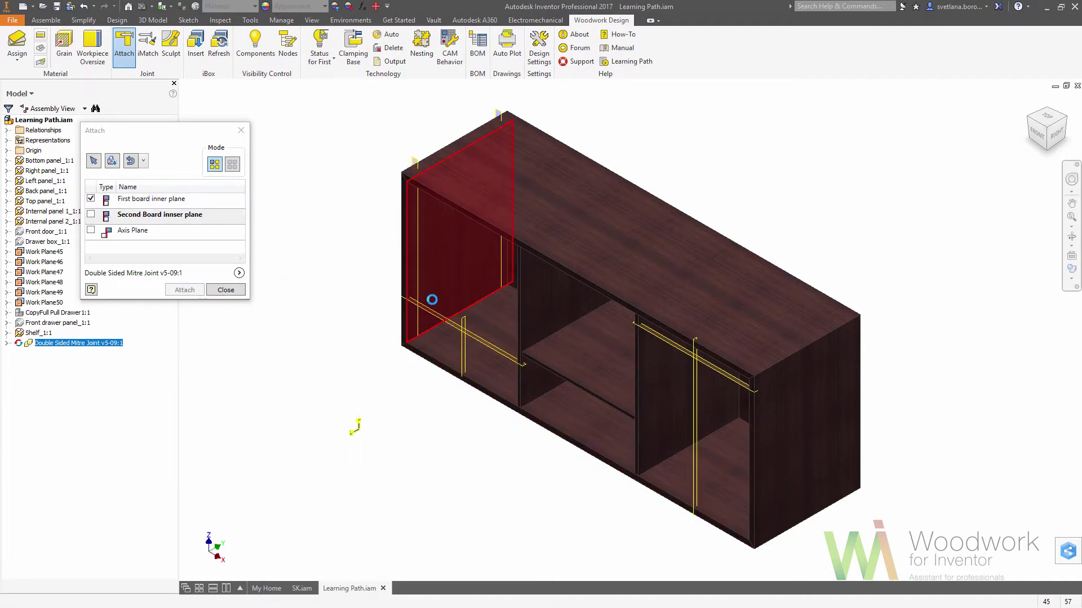
{"action": "left_click", "coordinate": [424, 169]}
{"action": "left_click", "coordinate": [415, 157]}
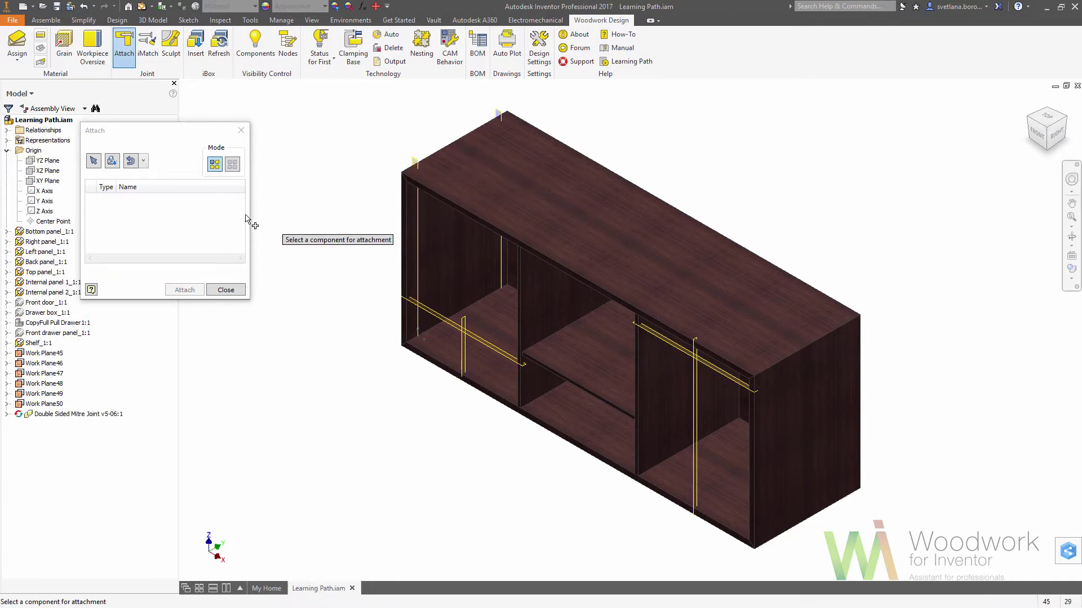
In multiple mode, select the bottom, left and right panels plus two front edges, and attach the joints
{"action": "left_click", "coordinate": [232, 164]}
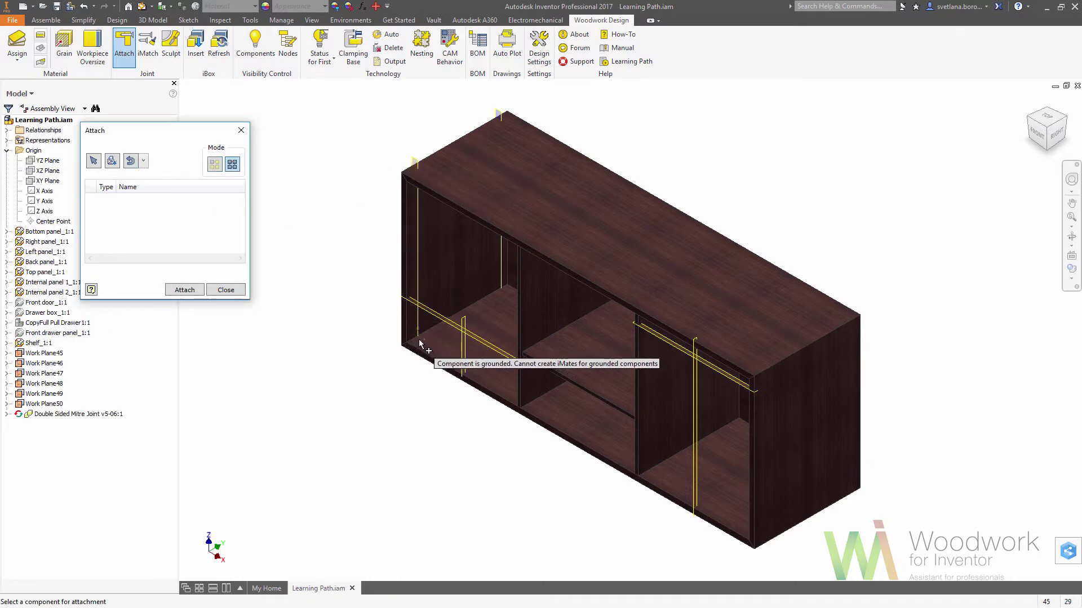
{"action": "left_click", "coordinate": [485, 320]}
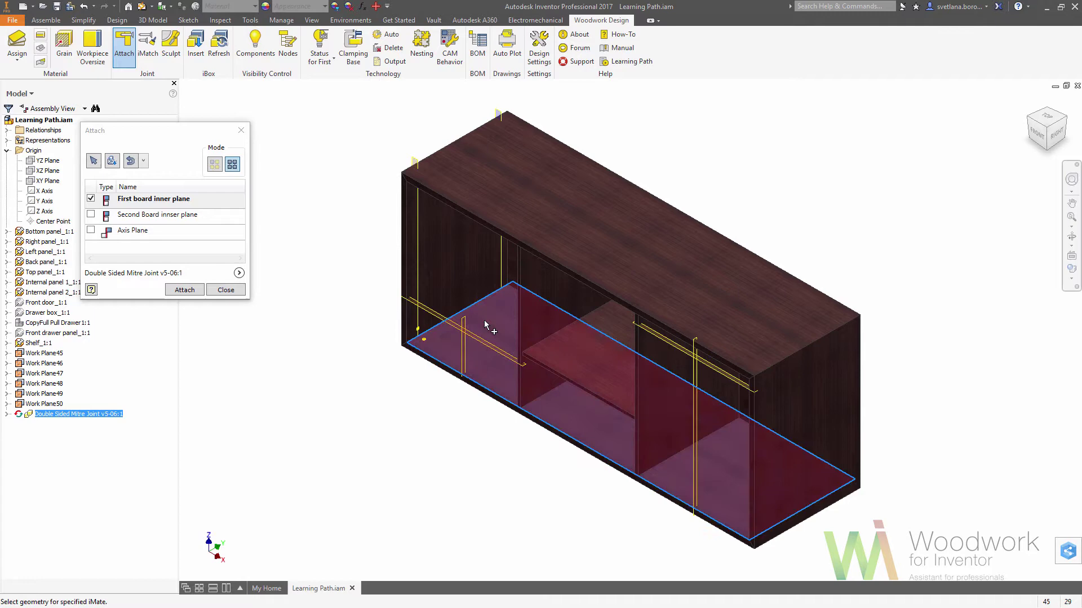
{"action": "middle_click_drag", "start_coordinate": [958, 215], "coordinate": [573, 252], "text": "shift"}
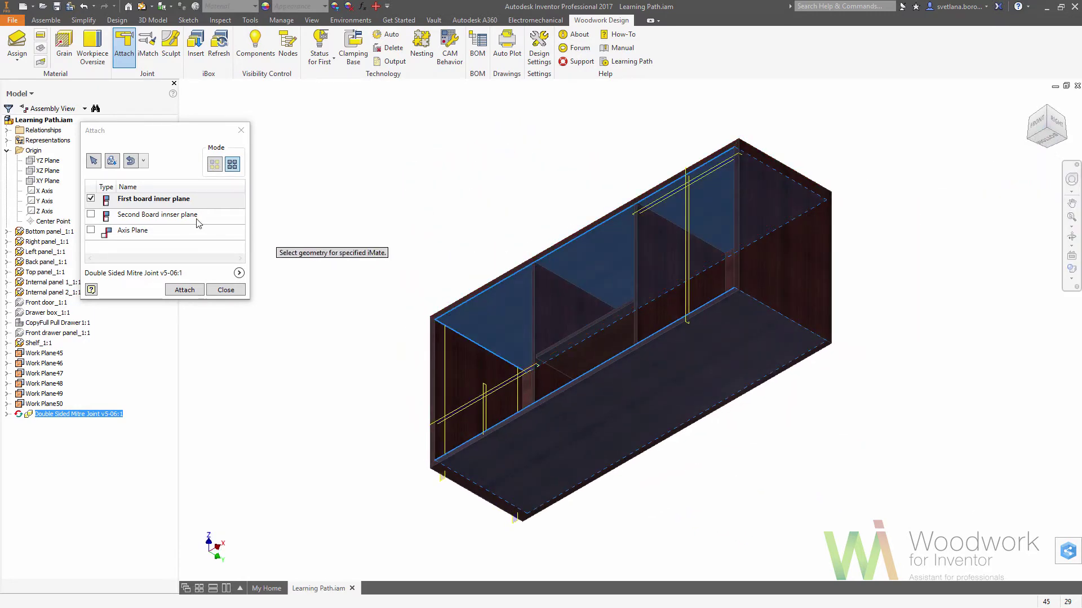
{"action": "left_click", "coordinate": [465, 361]}
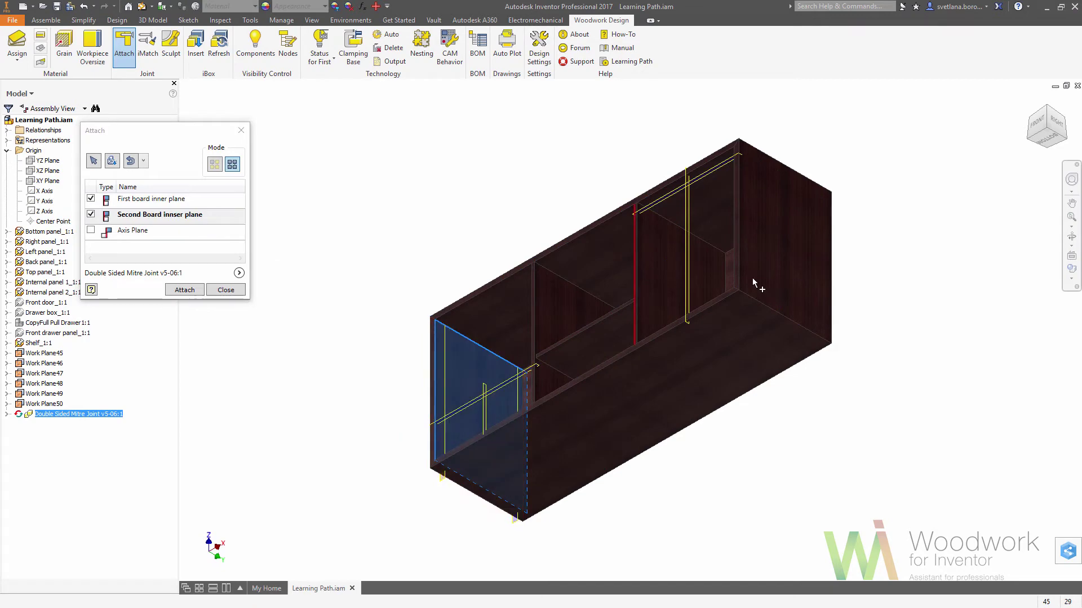
{"action": "left_click", "coordinate": [1032, 120]}
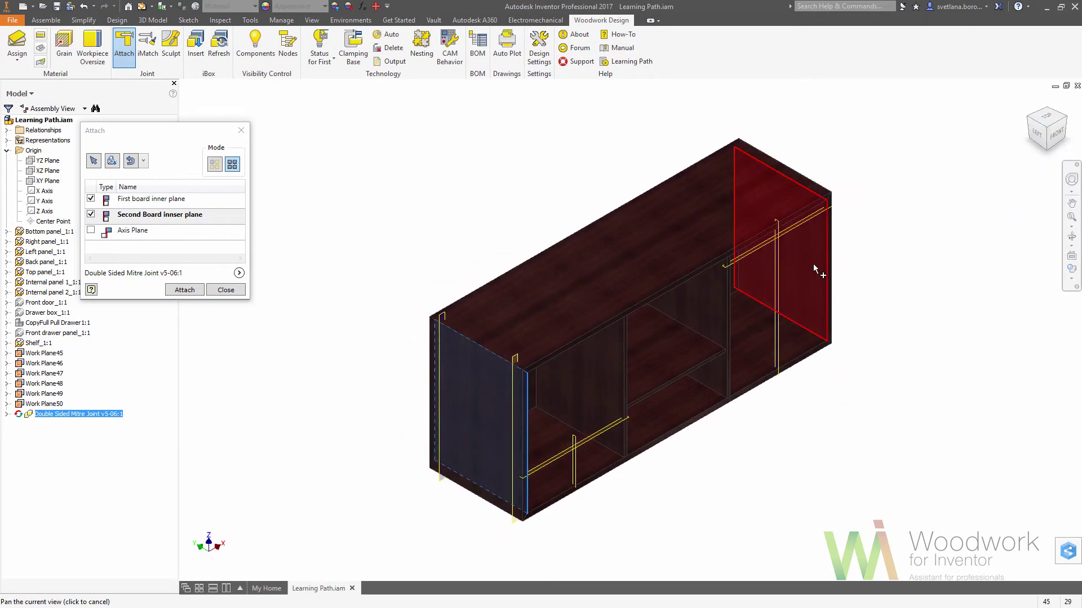
{"action": "left_click", "coordinate": [791, 274]}
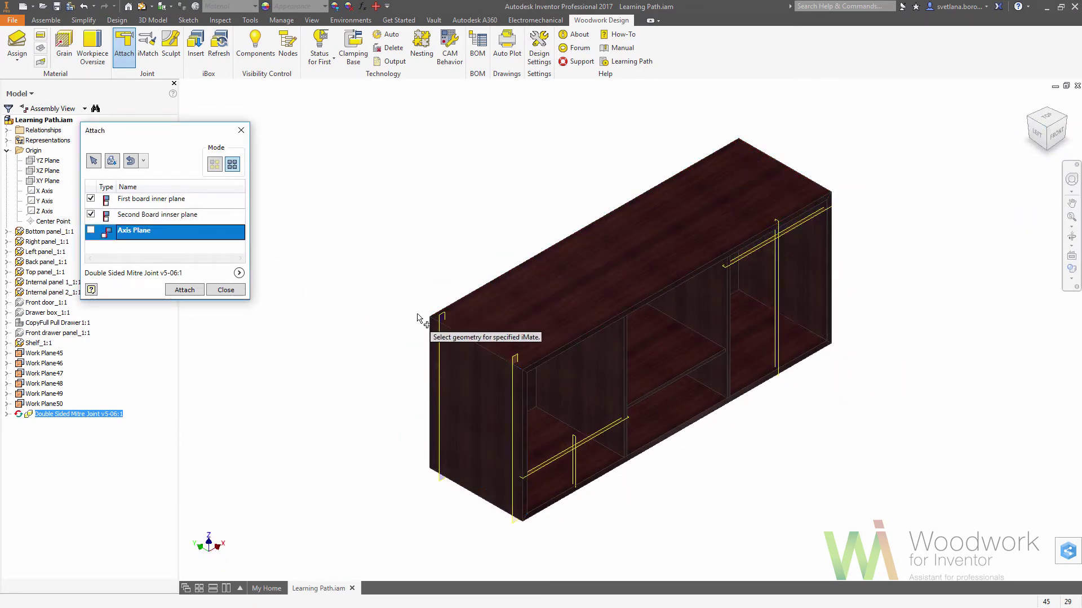
{"action": "left_click", "coordinate": [445, 314]}
{"action": "left_click", "coordinate": [514, 355]}
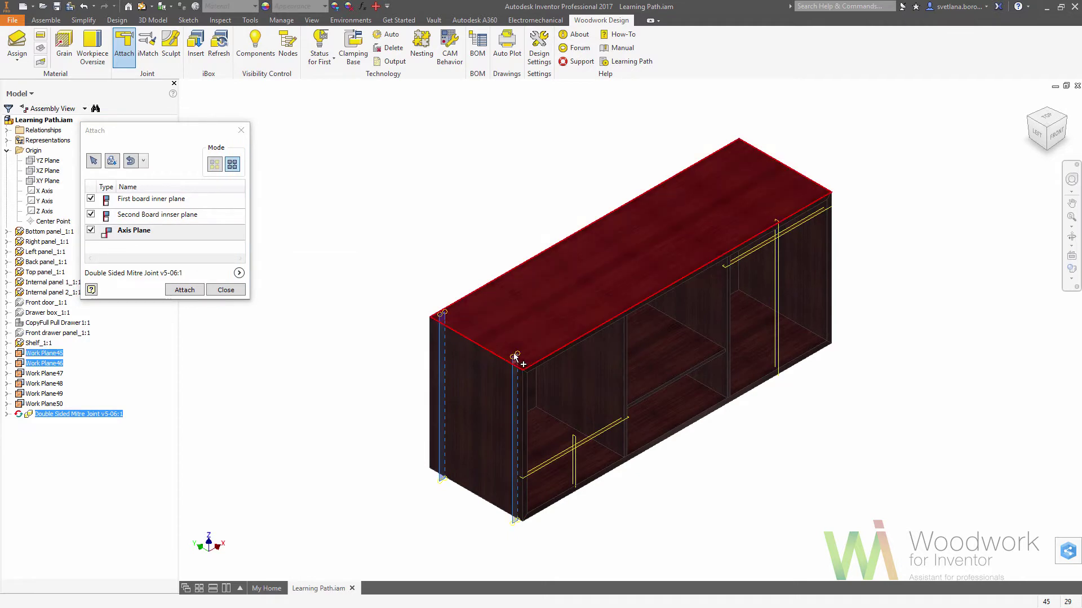
{"action": "left_click", "coordinate": [185, 290]}
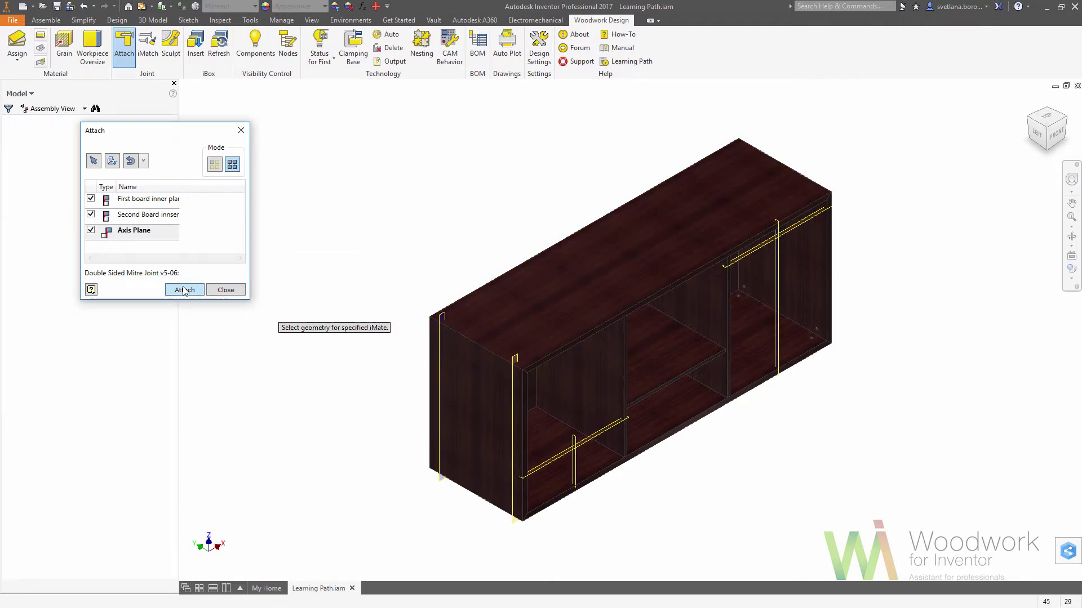
{"action": "left_click", "coordinate": [226, 290]}
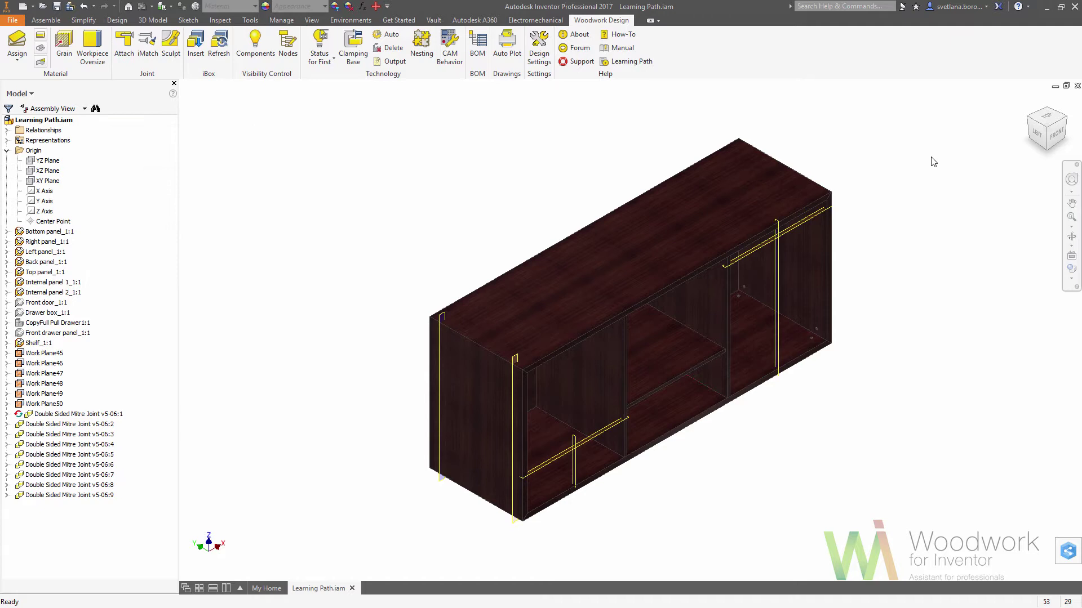
{"action": "left_click", "coordinate": [1030, 104]}
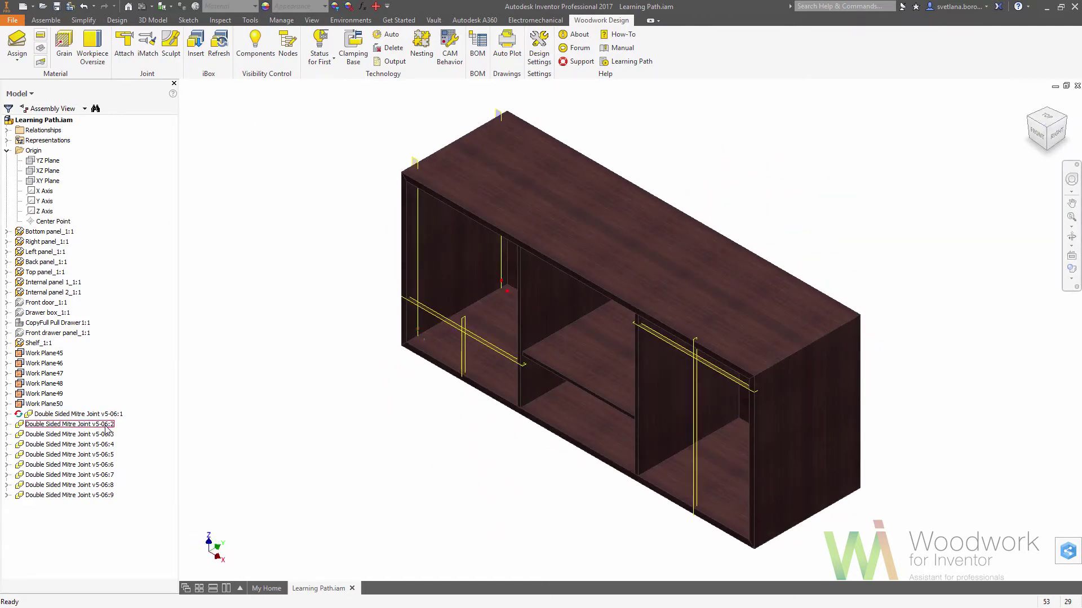
{"action": "right_click", "coordinate": [98, 468]}
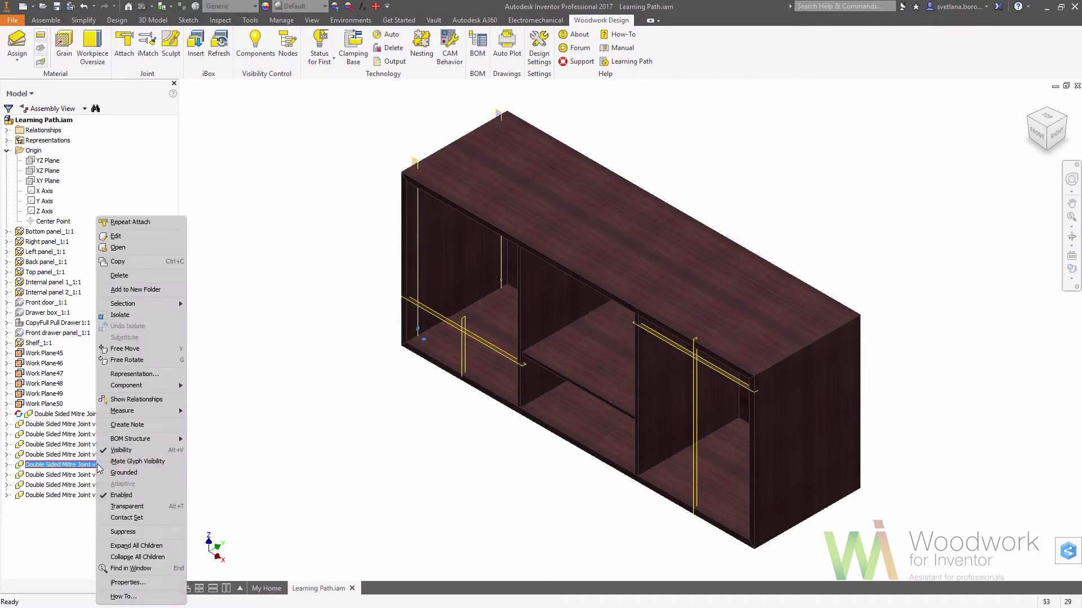
{"action": "left_click", "coordinate": [145, 276]}
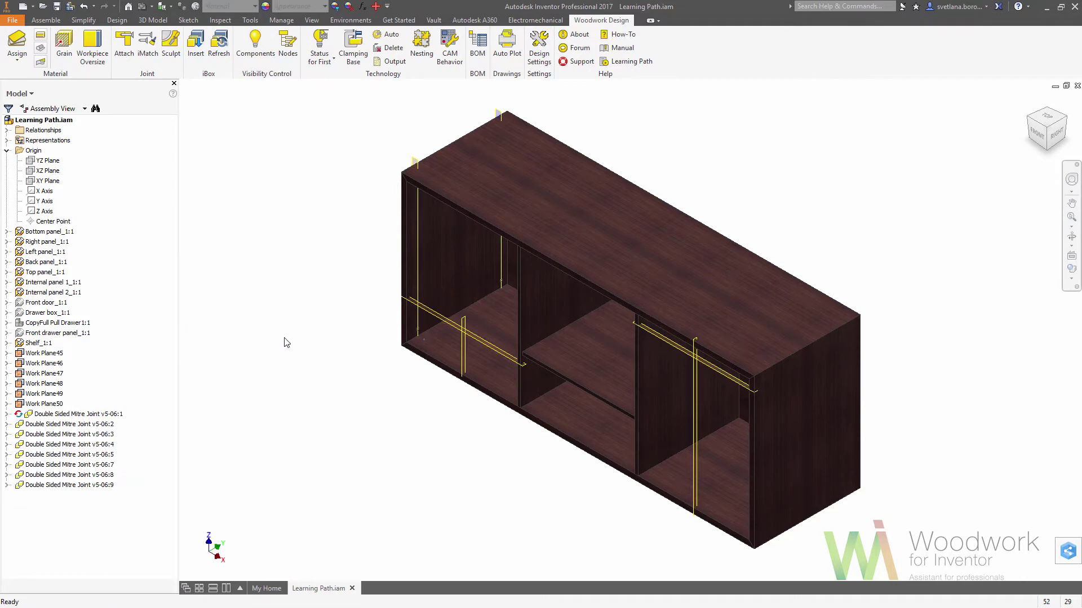
Load the MINIFIX D15 joint part for a new attachment and pick the bottom panel as nestled board
{"action": "left_click", "coordinate": [124, 47]}
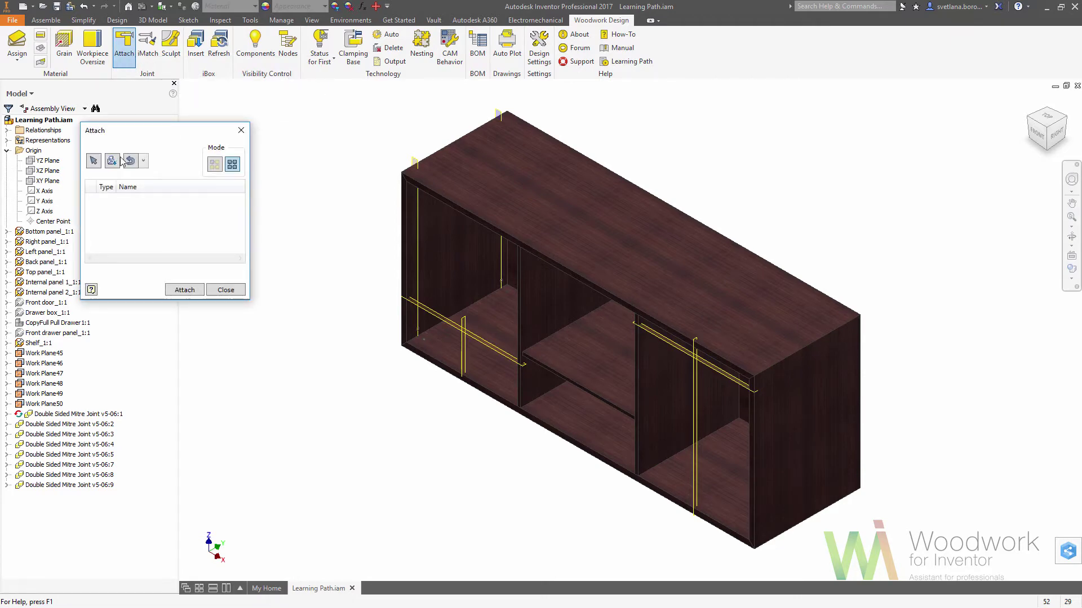
{"action": "left_click", "coordinate": [120, 161]}
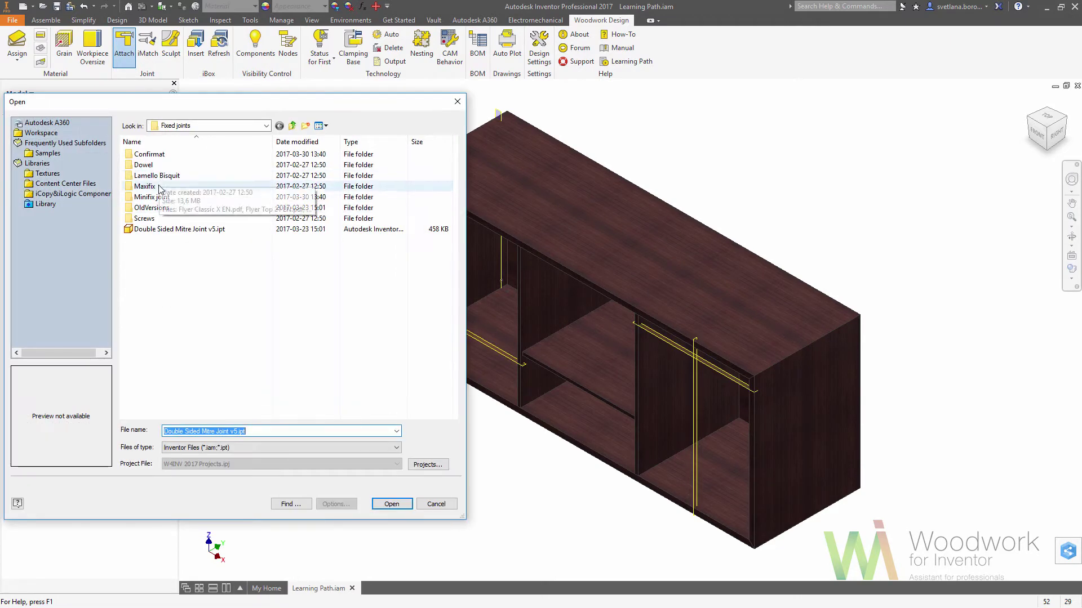
{"action": "double_click", "coordinate": [157, 197]}
{"action": "double_click", "coordinate": [164, 164]}
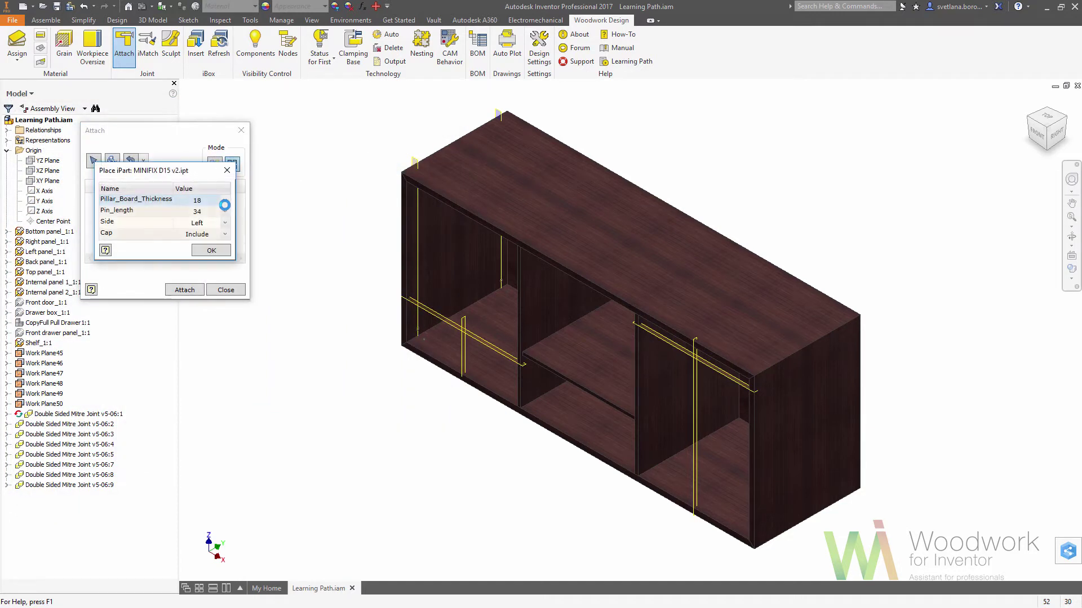
{"action": "left_click", "coordinate": [211, 250]}
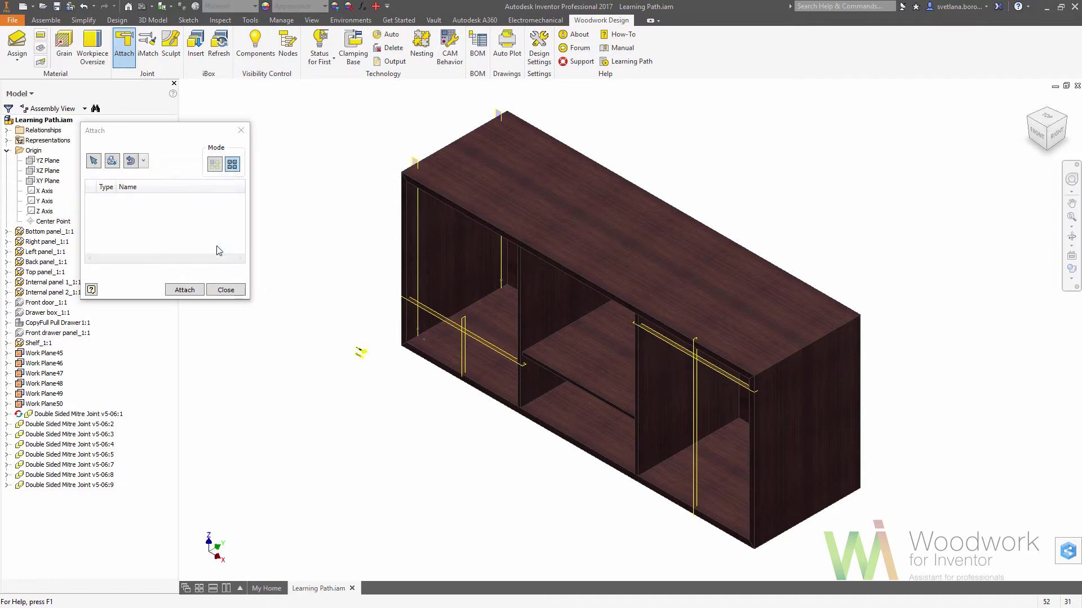
{"action": "left_click", "coordinate": [577, 401]}
{"action": "left_click", "coordinate": [563, 406]}
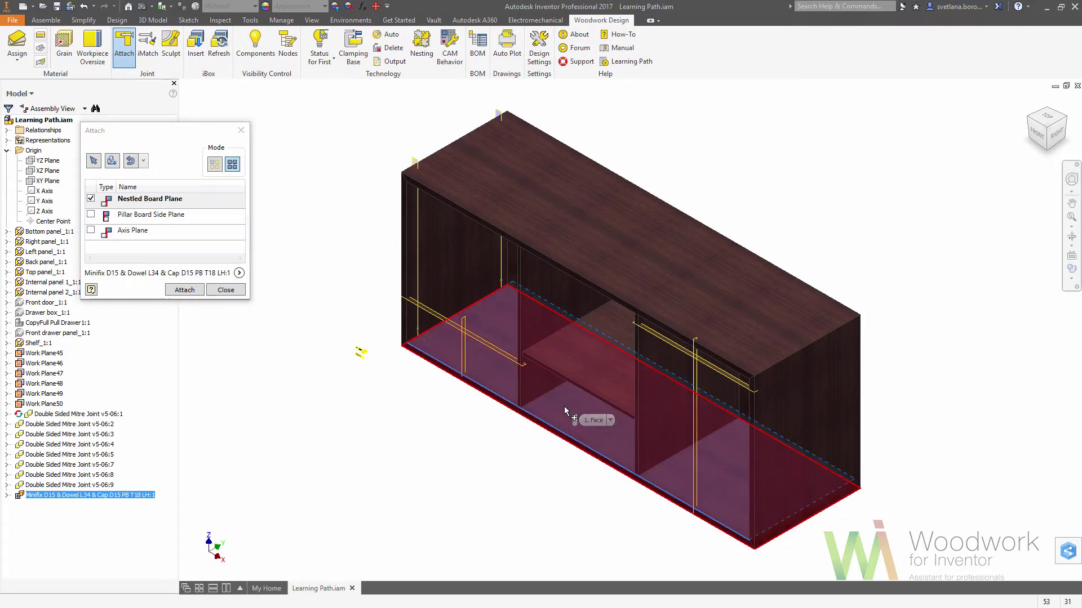
Pick the vertical divider as pillar side and two vertical edges as axes, then attach and close
{"action": "left_click", "coordinate": [1046, 144]}
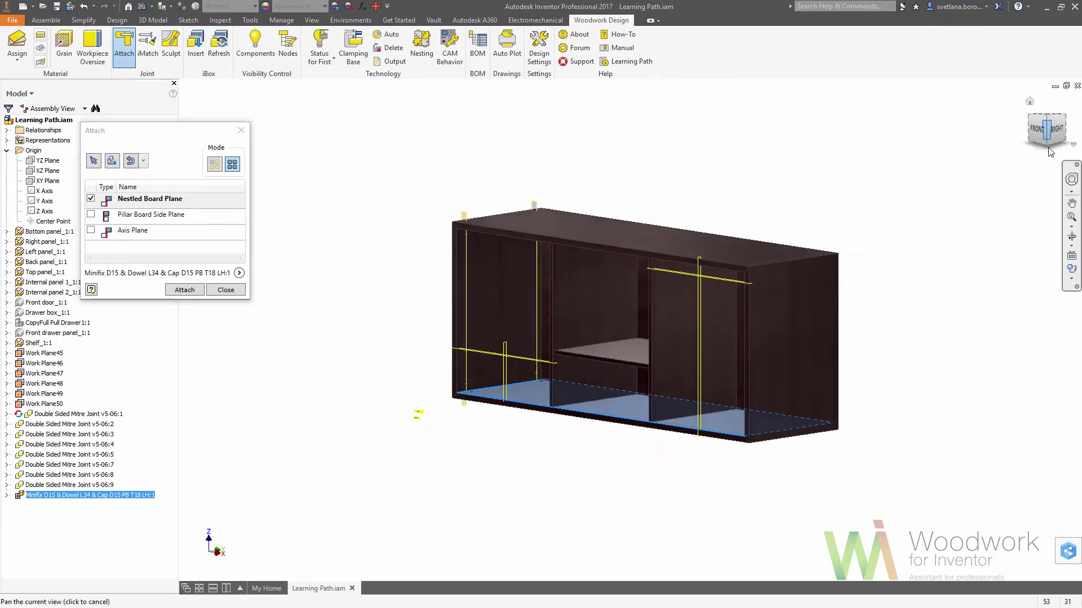
{"action": "middle_click_drag", "start_coordinate": [809, 200], "coordinate": [641, 239], "text": "shift"}
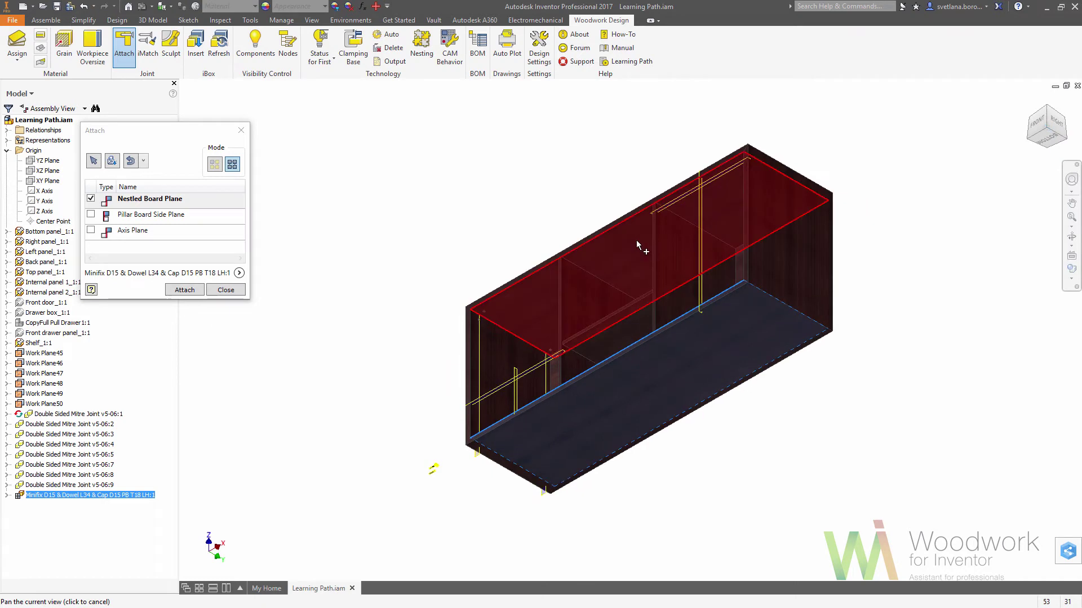
{"action": "left_click", "coordinate": [152, 214]}
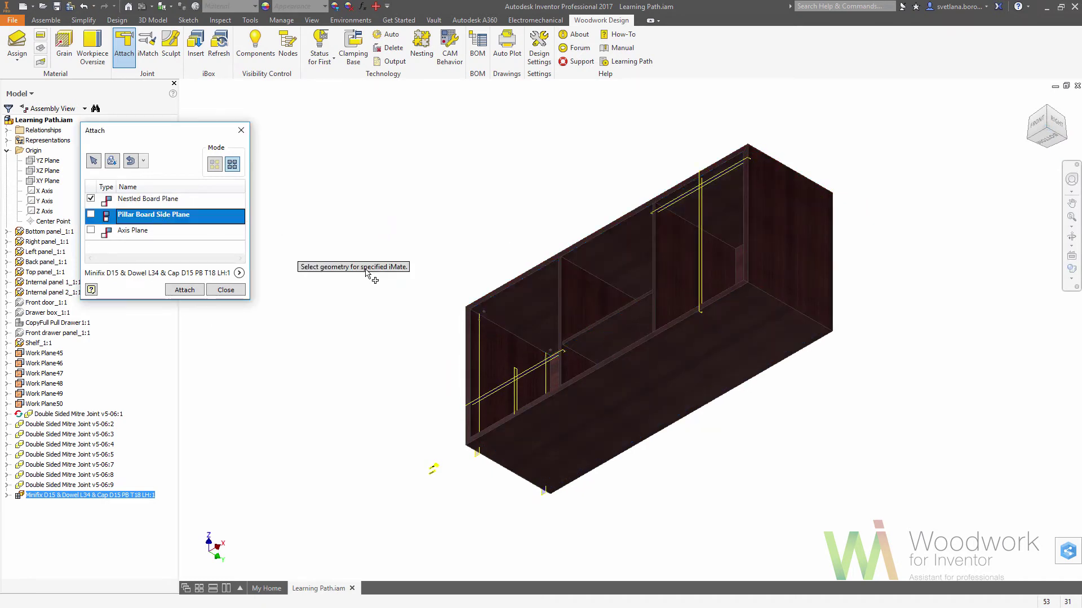
{"action": "left_click", "coordinate": [586, 293]}
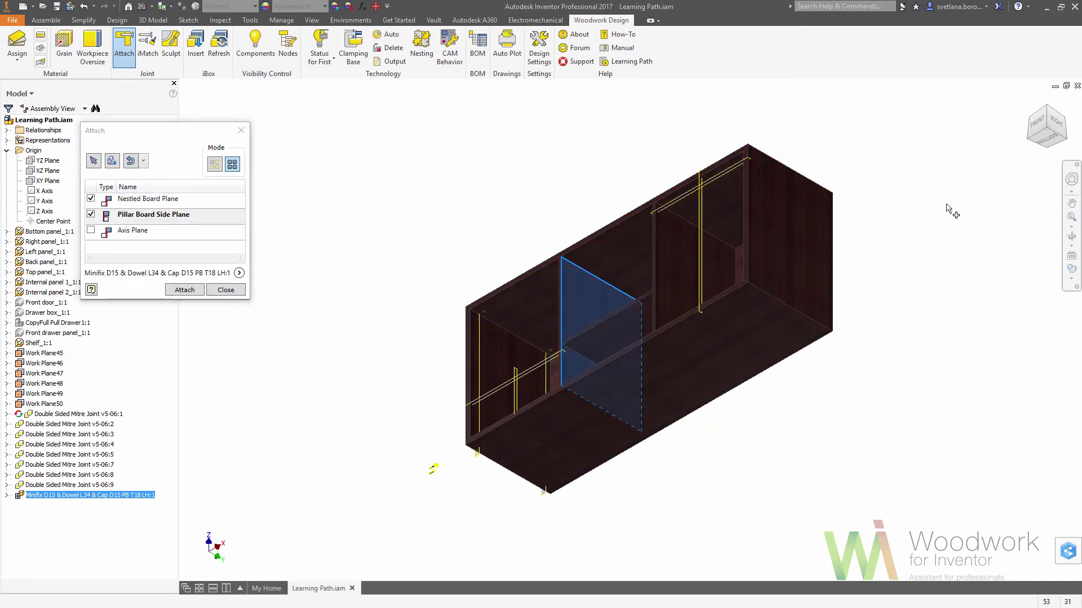
{"action": "left_click", "coordinate": [1033, 122]}
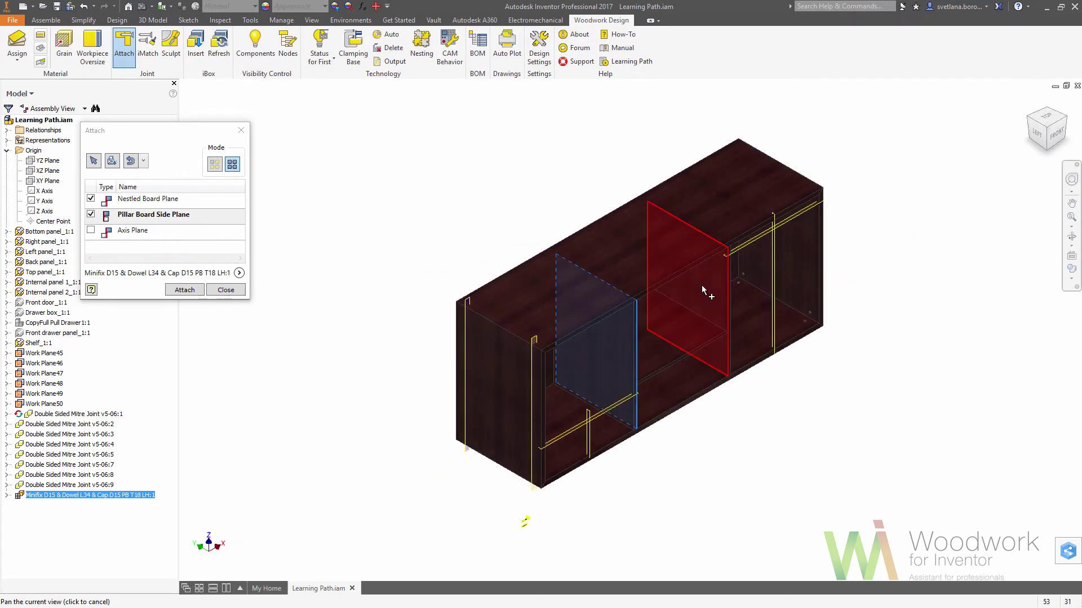
{"action": "left_click", "coordinate": [133, 230]}
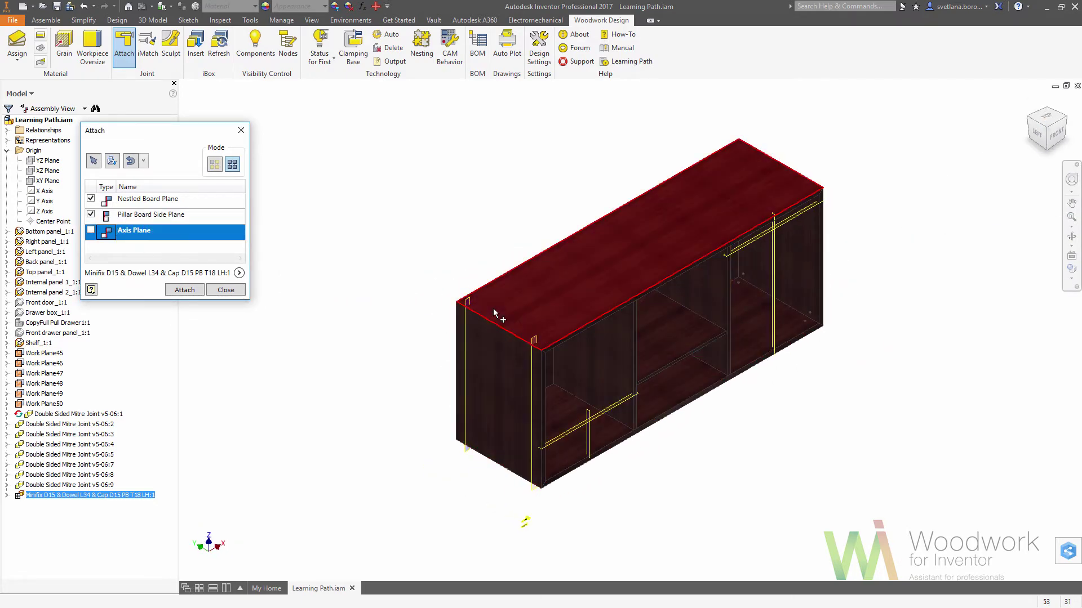
{"action": "left_click", "coordinate": [467, 302]}
{"action": "left_click", "coordinate": [535, 340]}
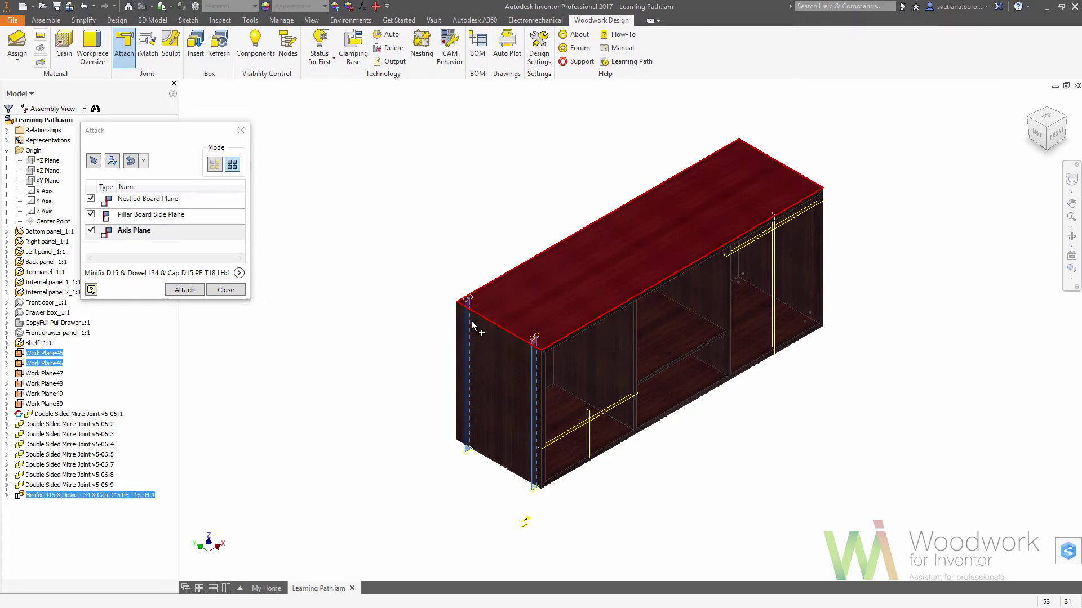
{"action": "left_click", "coordinate": [185, 290]}
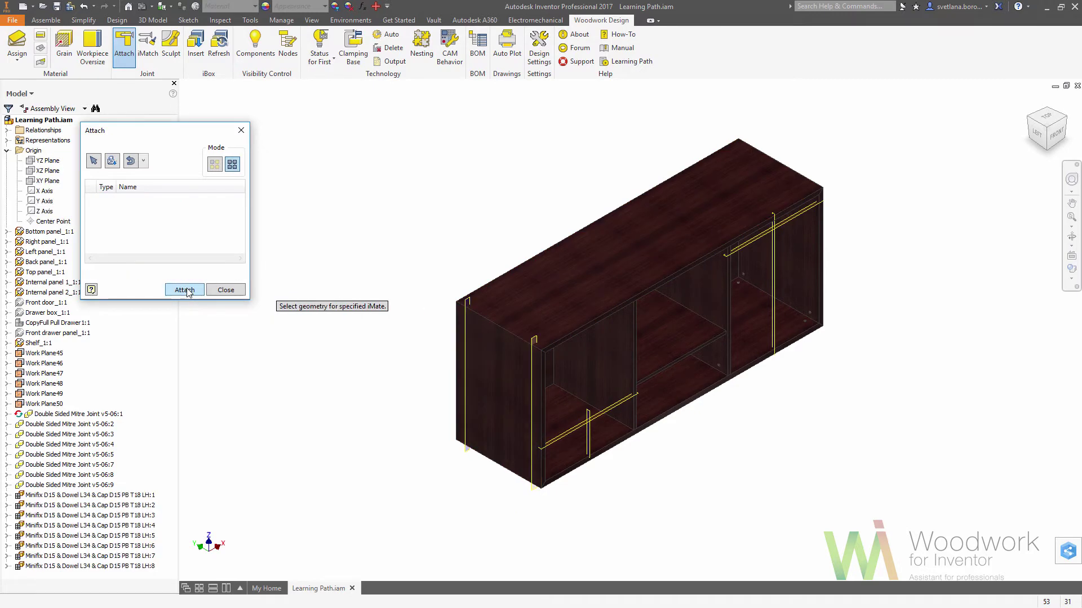
{"action": "left_click", "coordinate": [225, 290]}
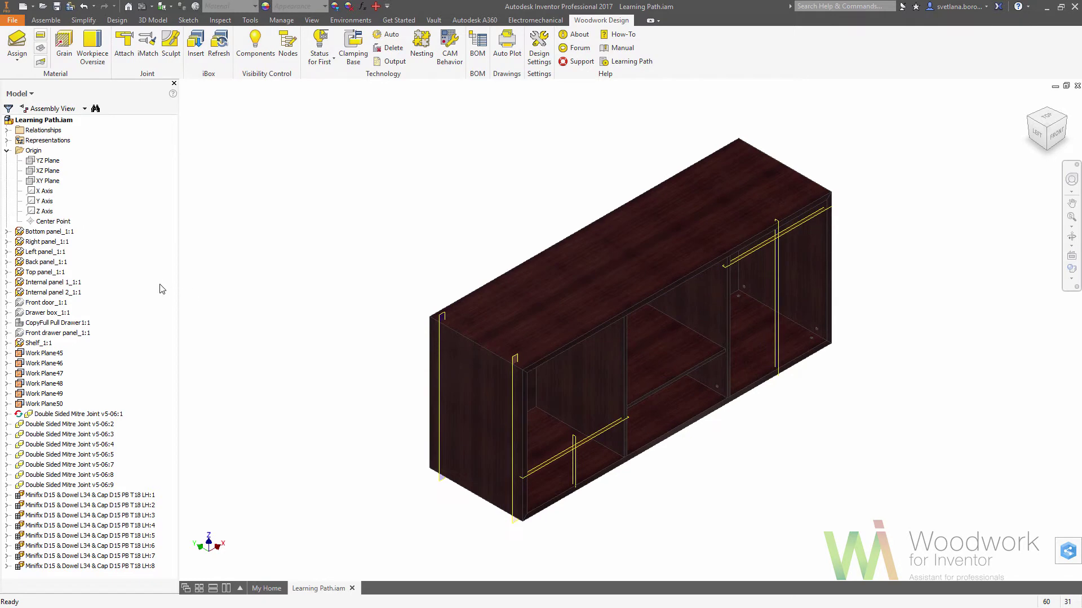
Start another attachment with MINIFIX D15 v2.ipt and pick the bottom panel as nestled board
{"action": "left_click", "coordinate": [124, 47]}
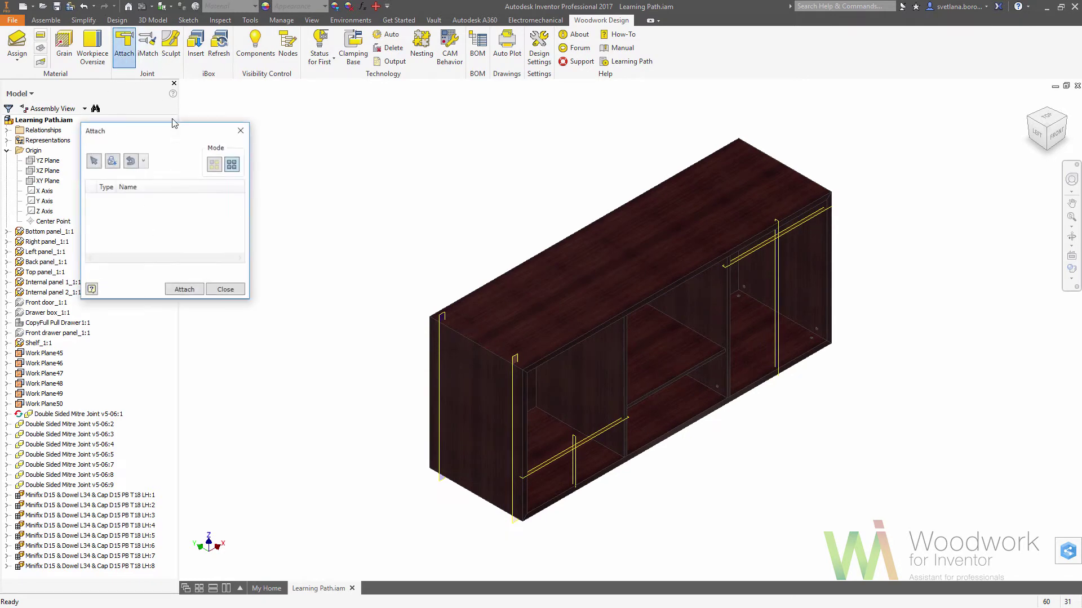
{"action": "left_click", "coordinate": [131, 163]}
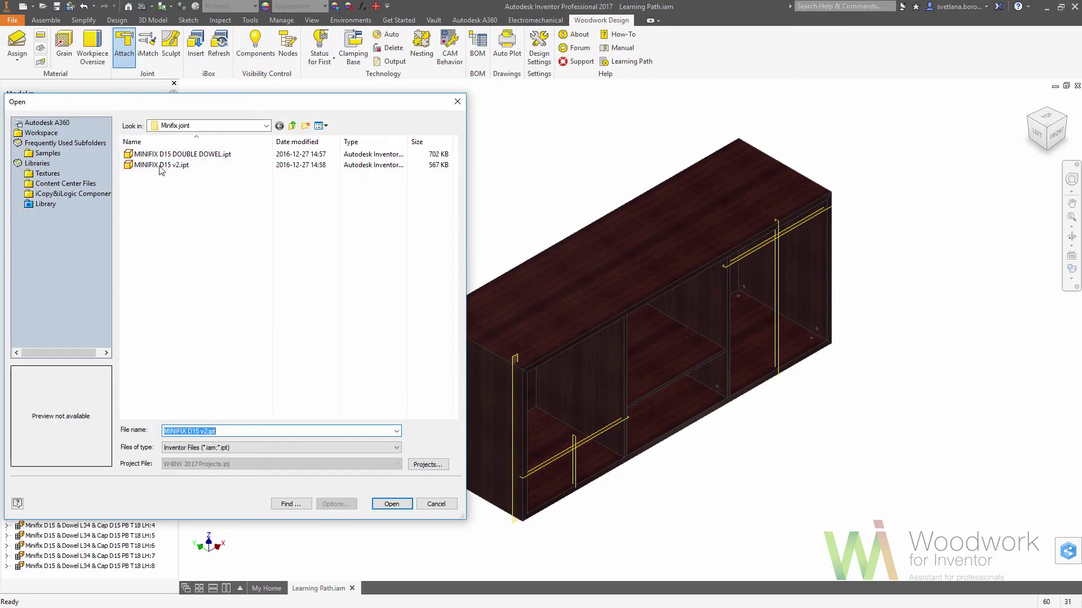
{"action": "double_click", "coordinate": [162, 166]}
{"action": "left_click", "coordinate": [213, 250]}
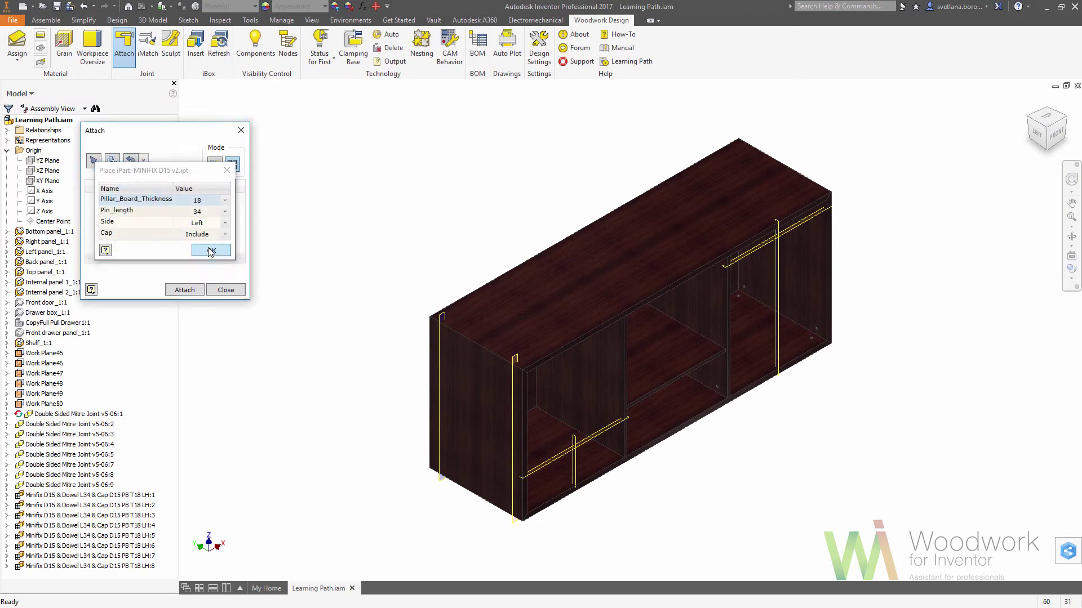
{"action": "left_click", "coordinate": [561, 439]}
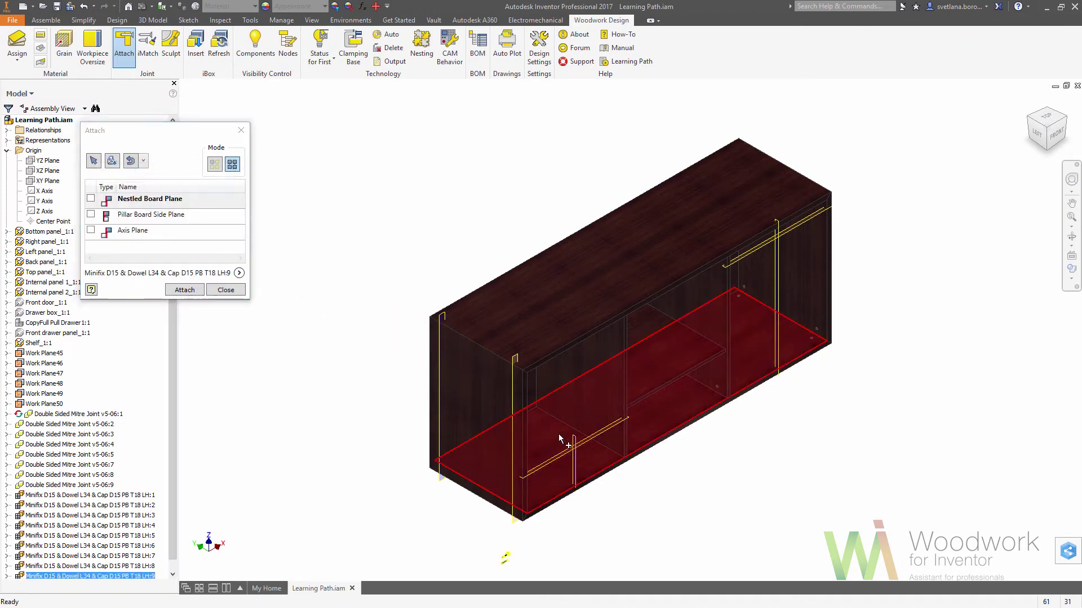
Pick the board face as pillar side and the Work Plane48 and Work Plane50 axes, then attach
{"action": "left_click", "coordinate": [1049, 141]}
{"action": "left_click", "coordinate": [1047, 141]}
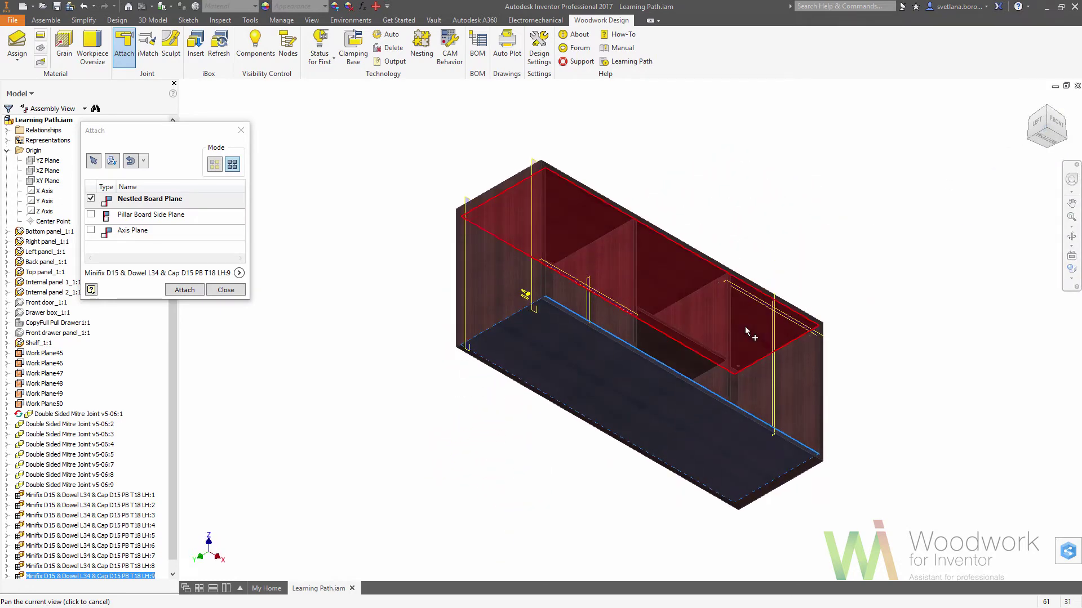
{"action": "left_click", "coordinate": [160, 216]}
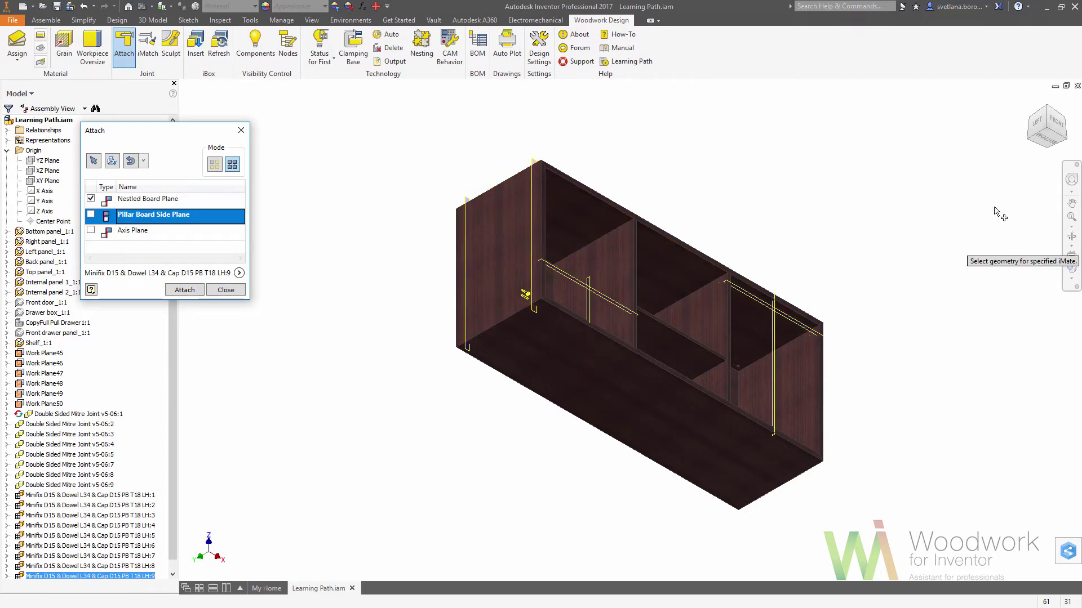
{"action": "left_click", "coordinate": [1029, 142]}
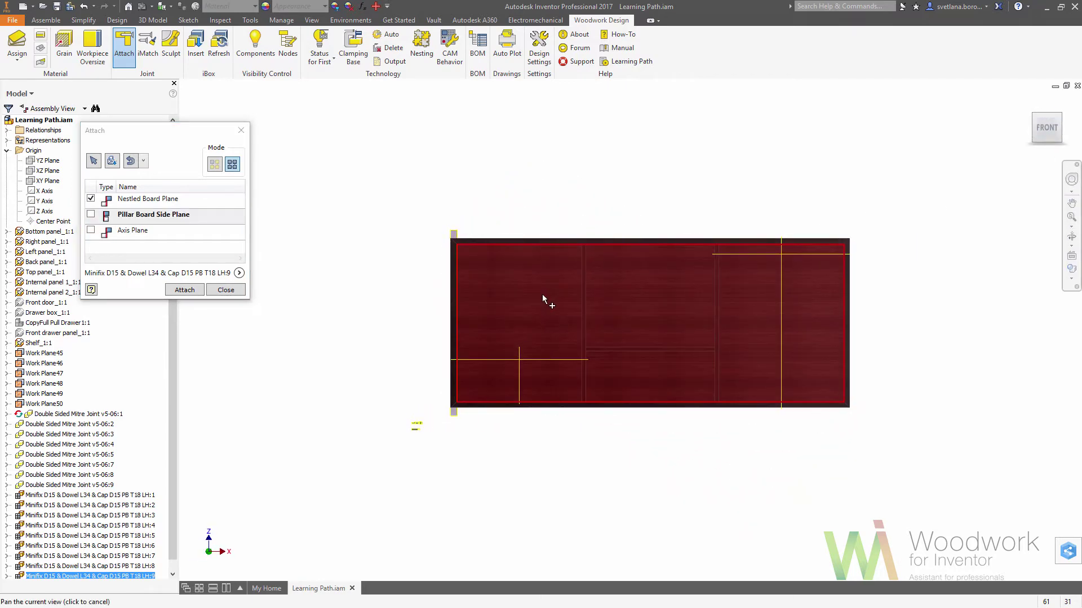
{"action": "left_click", "coordinate": [542, 295]}
{"action": "left_click", "coordinate": [137, 233]}
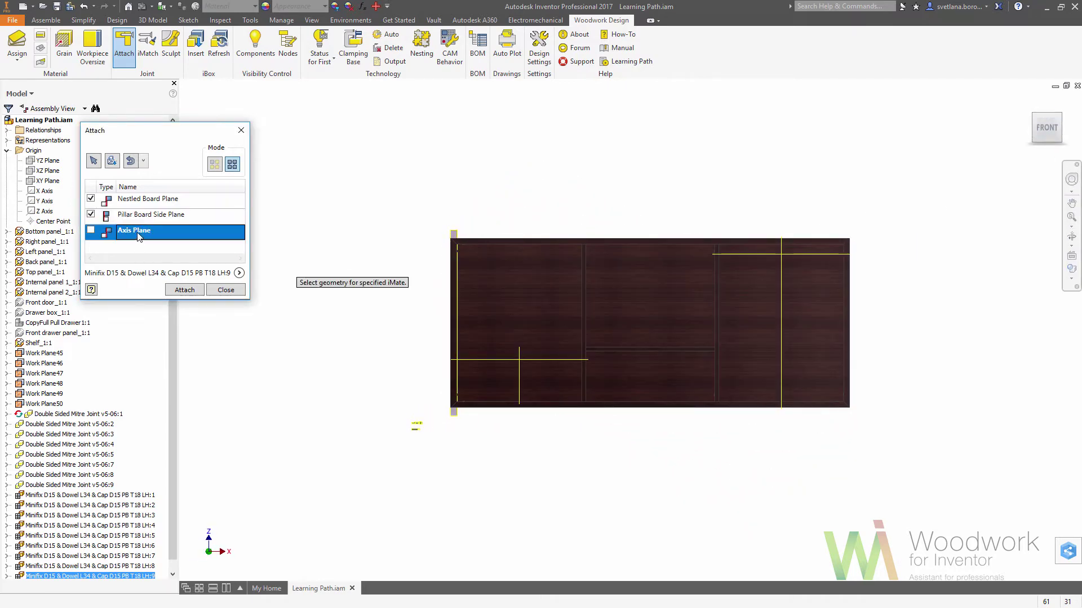
{"action": "left_click", "coordinate": [1032, 113]}
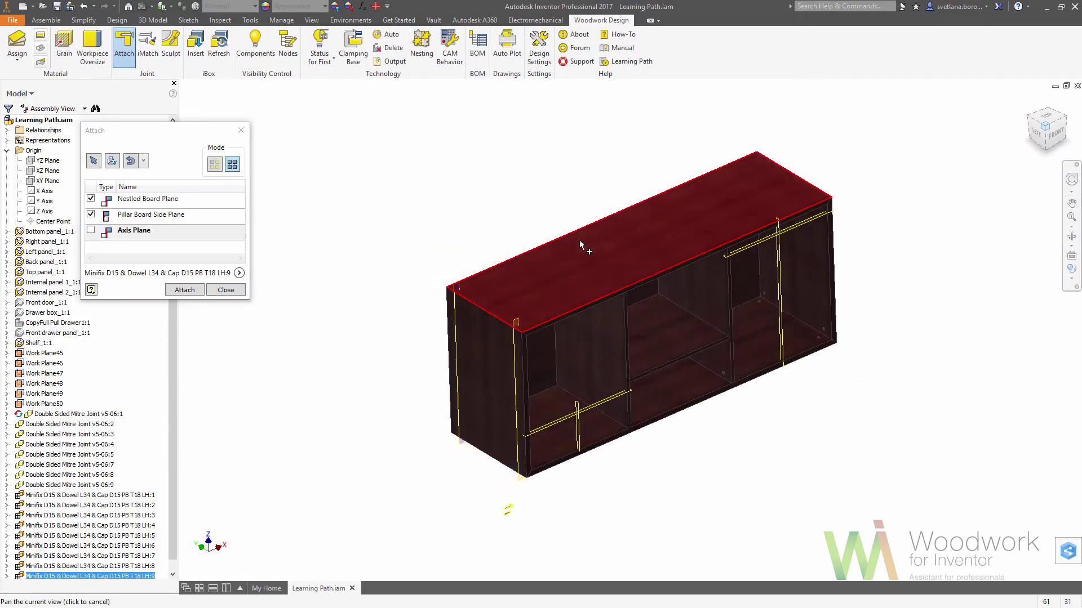
{"action": "left_click", "coordinate": [589, 428]}
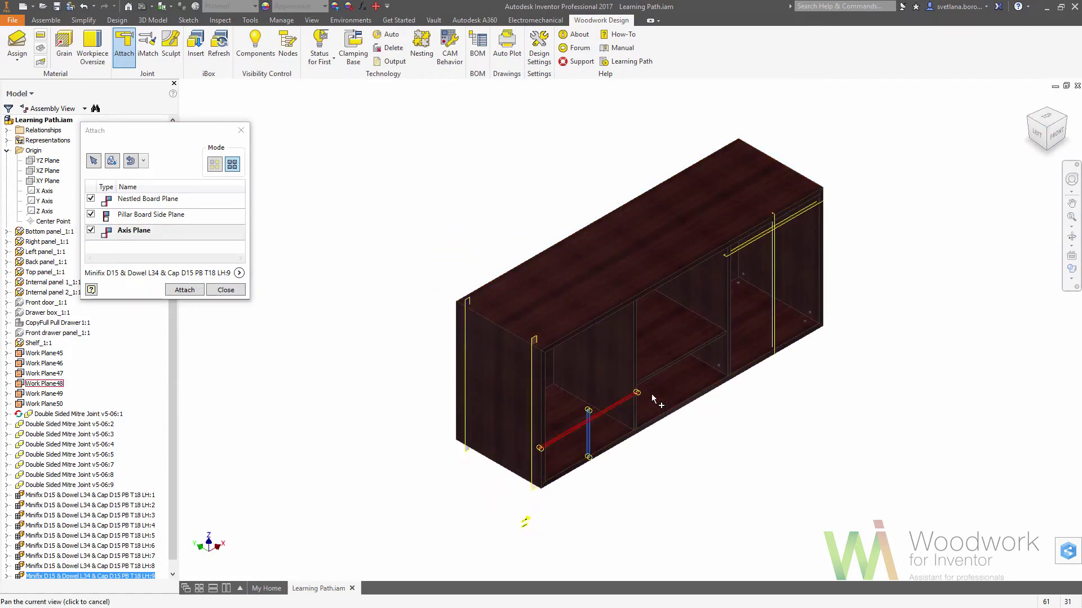
{"action": "left_click", "coordinate": [775, 243]}
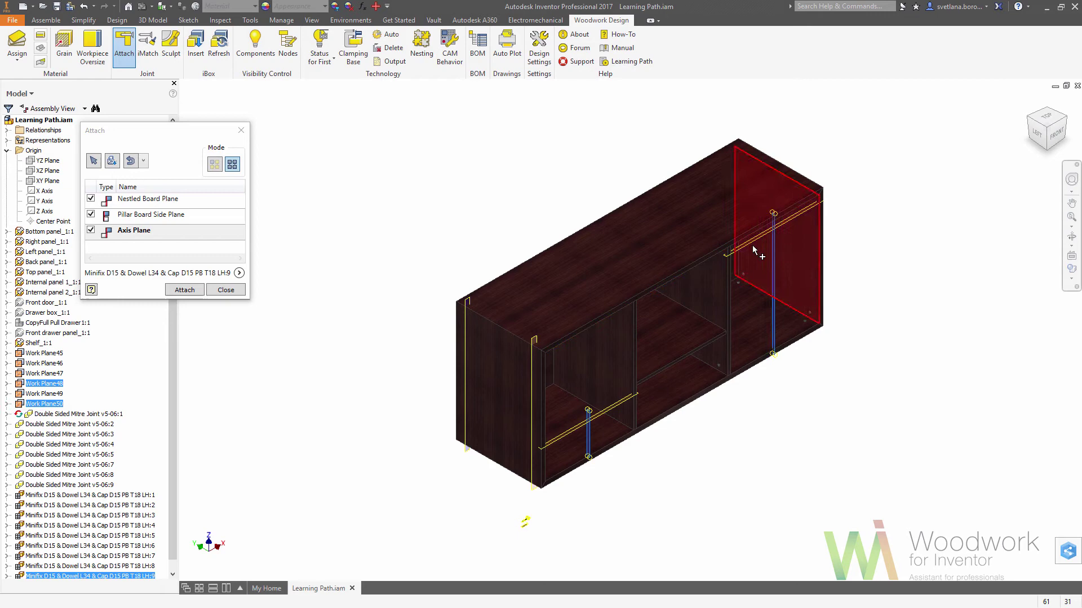
{"action": "left_click", "coordinate": [195, 290]}
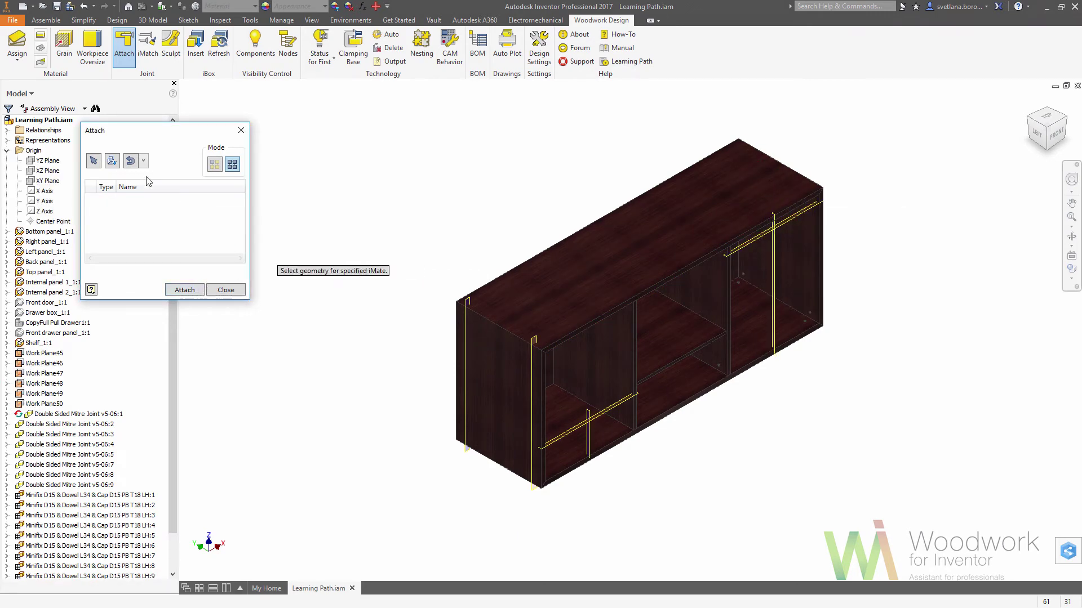
Load MINIFIX D15 v2.ipt as the connector part with its side set to Right
{"action": "left_click", "coordinate": [112, 161]}
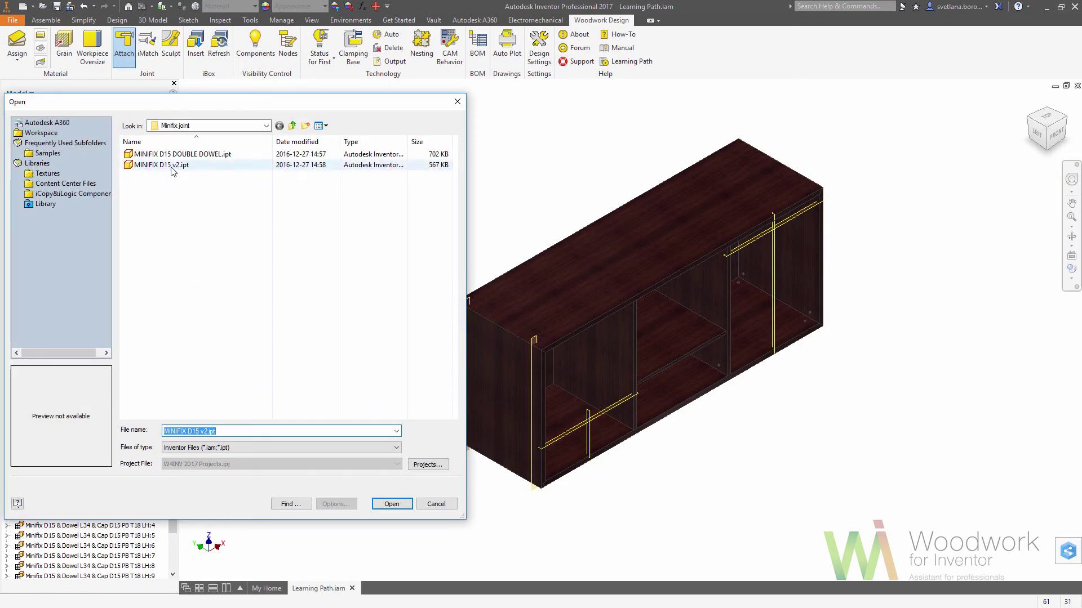
{"action": "double_click", "coordinate": [172, 165]}
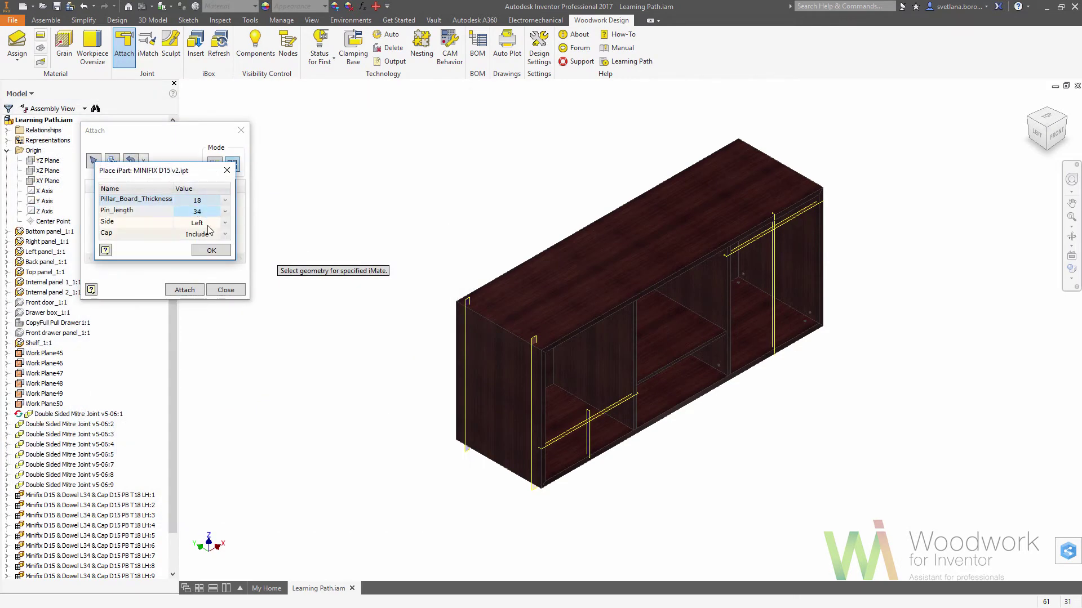
{"action": "left_click", "coordinate": [220, 223]}
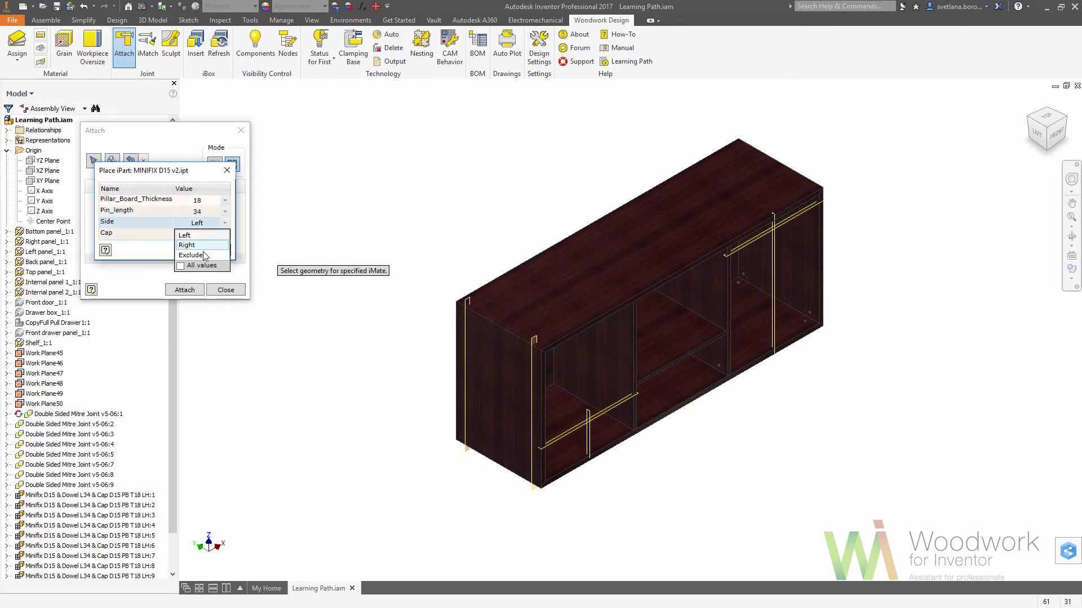
{"action": "left_click", "coordinate": [191, 255]}
{"action": "left_click", "coordinate": [211, 251]}
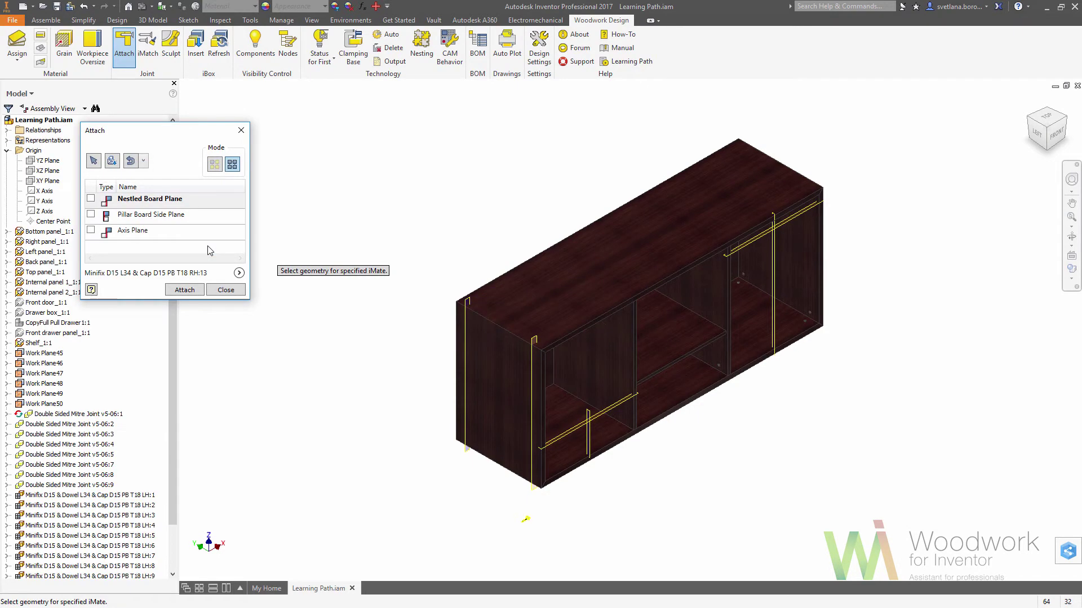
Place the Minifix on the bottom panel and pillar board face, using YZ Plane as axis, then attach
{"action": "left_click", "coordinate": [695, 374]}
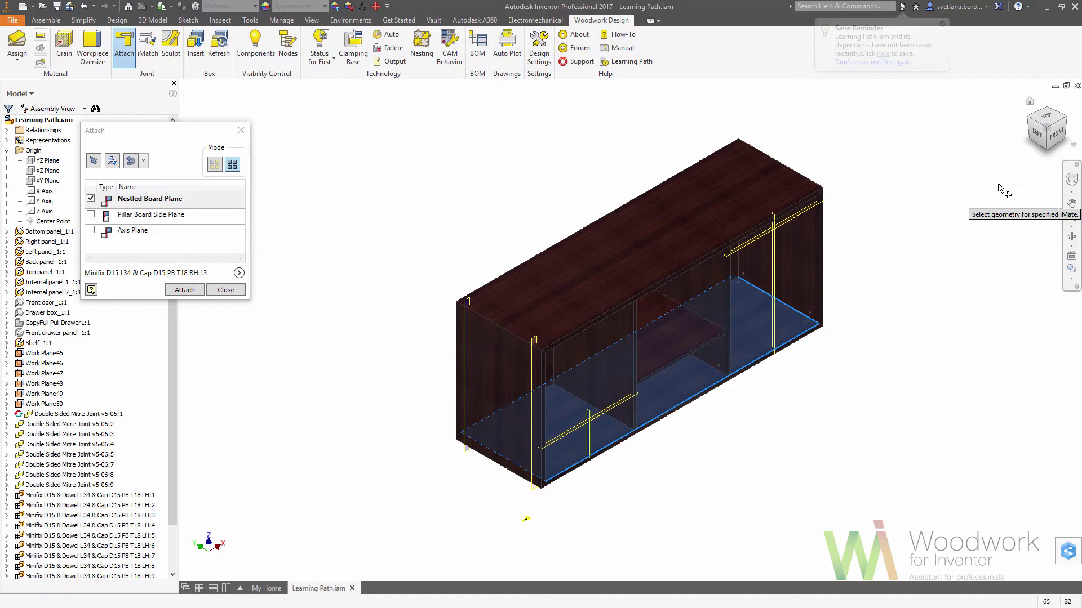
{"action": "left_click", "coordinate": [1045, 151]}
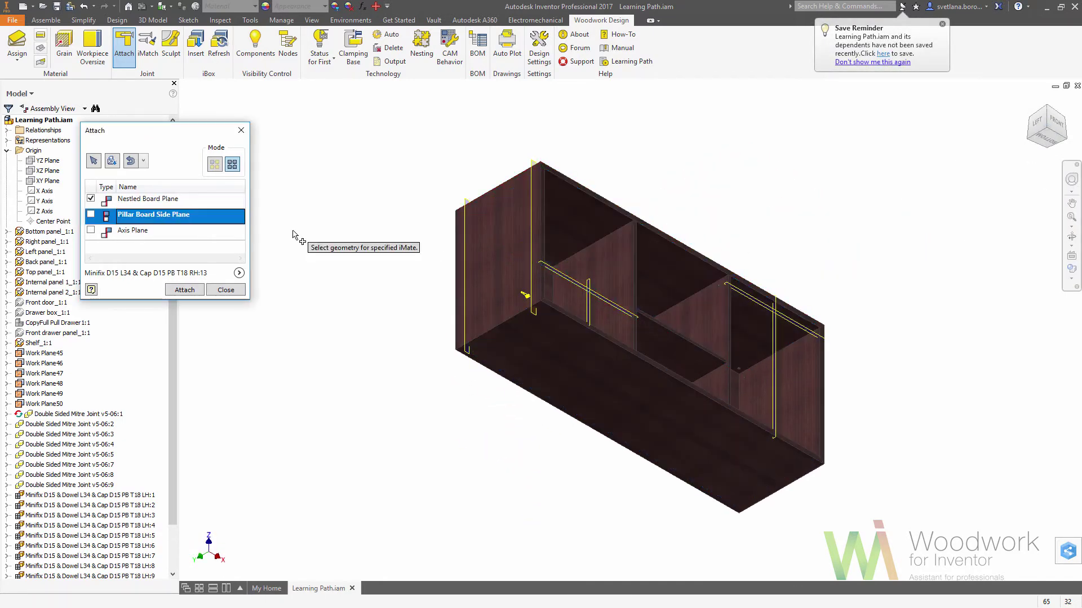
{"action": "left_click", "coordinate": [1055, 123]}
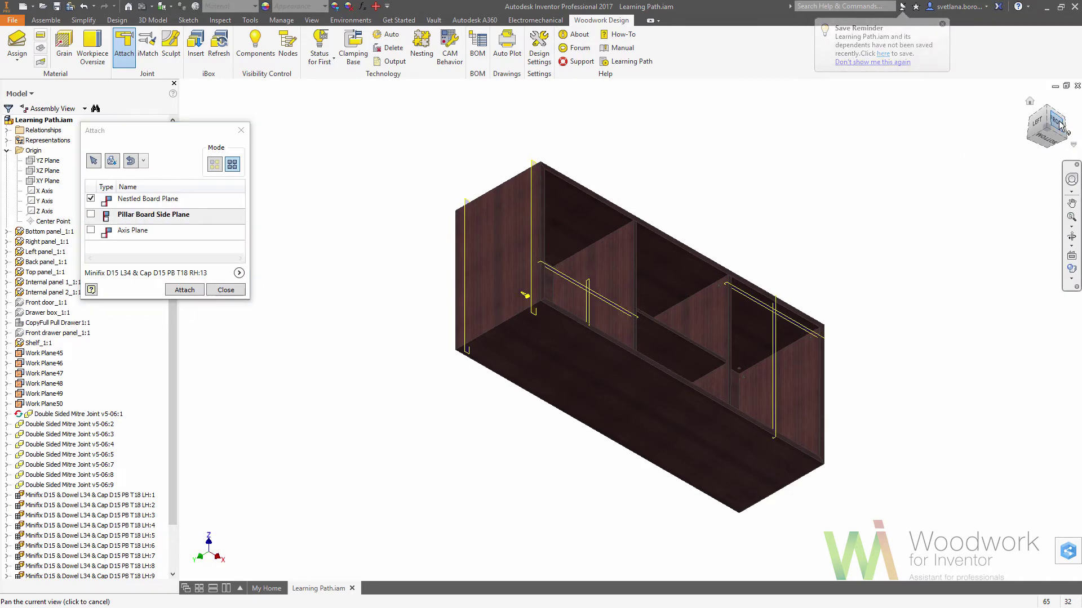
{"action": "left_click", "coordinate": [553, 290]}
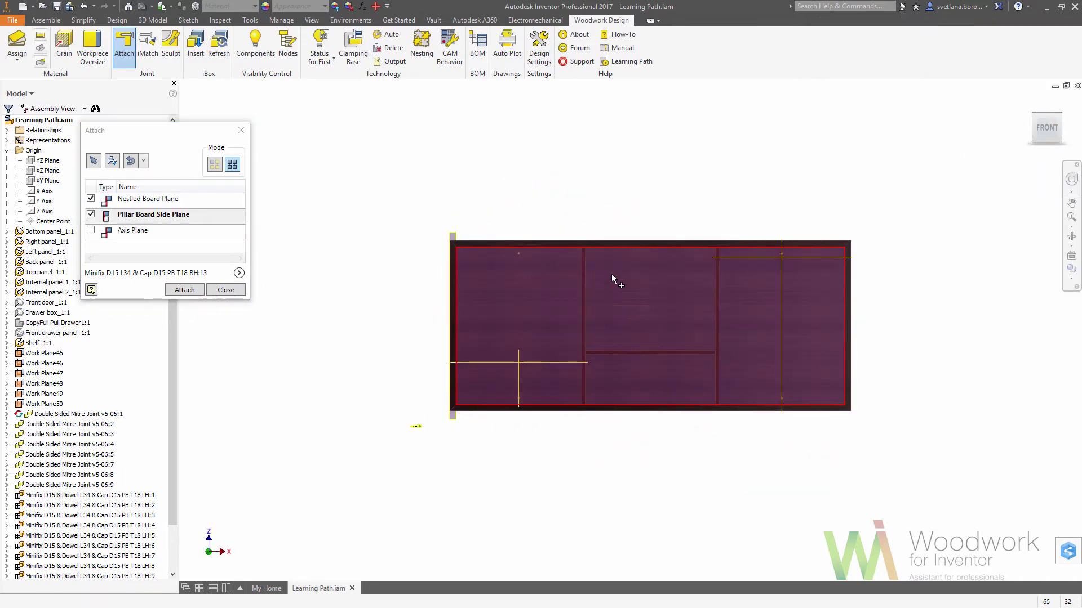
{"action": "left_click", "coordinate": [1031, 103]}
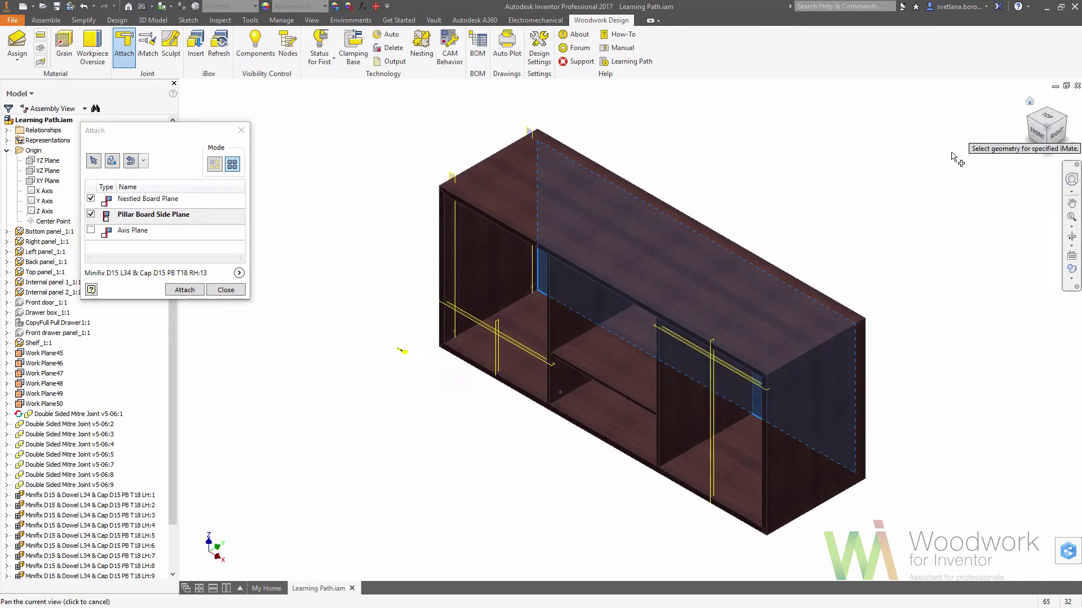
{"action": "left_click", "coordinate": [136, 233]}
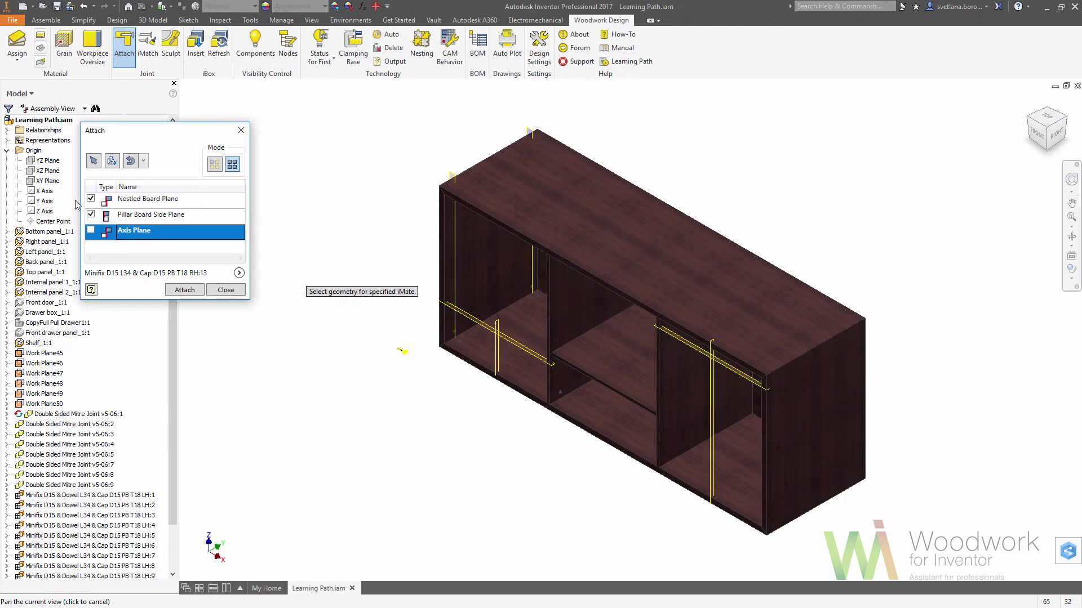
{"action": "left_click", "coordinate": [56, 163]}
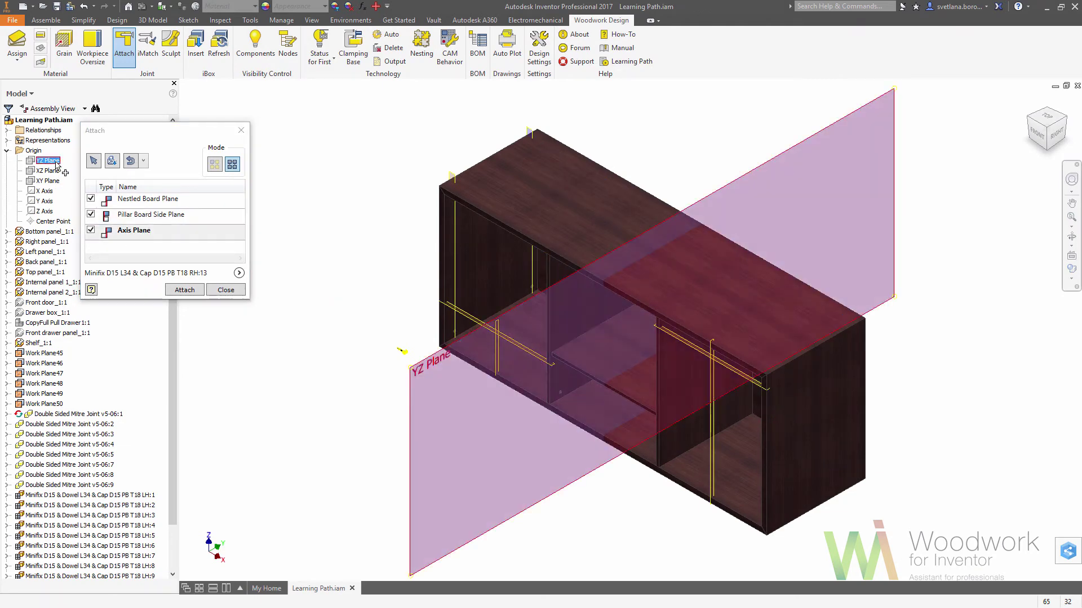
{"action": "left_click", "coordinate": [185, 290]}
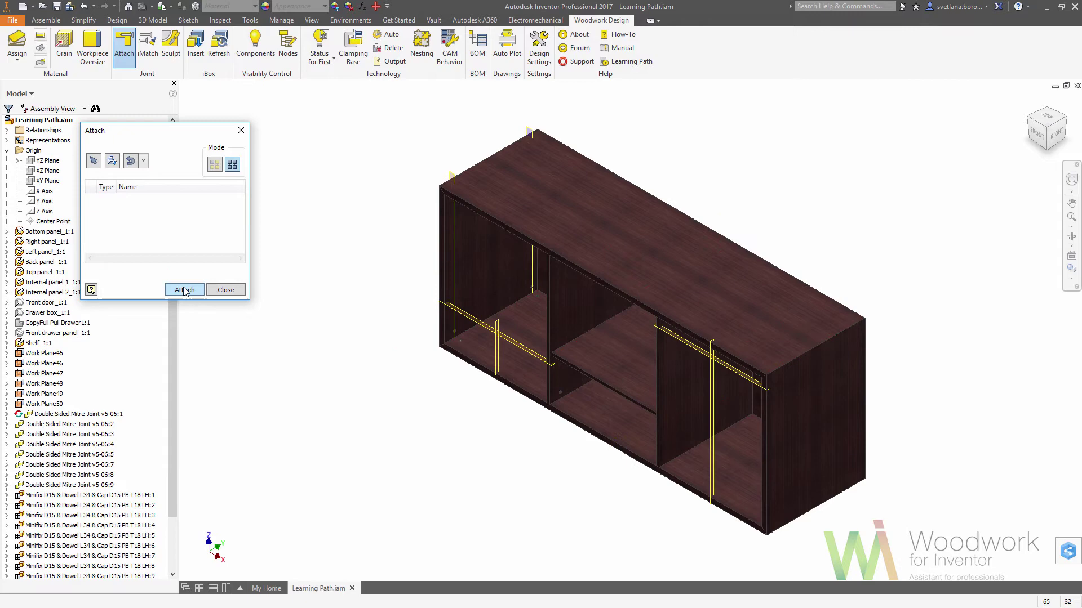
{"action": "left_click", "coordinate": [226, 290]}
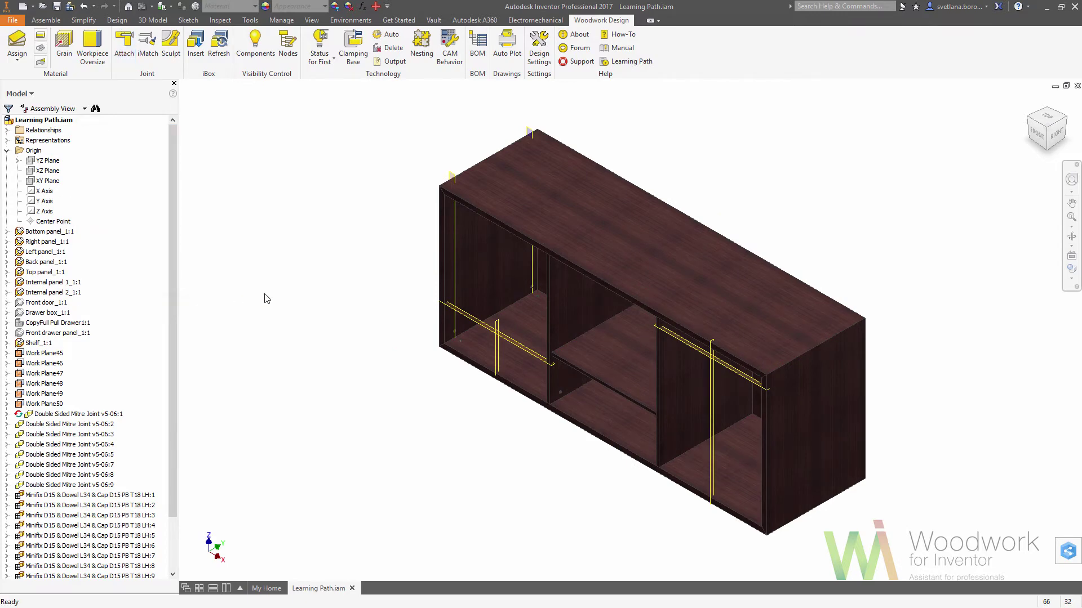
Load Shelf holder D5.ipt from the LIBRARY Holders folder and accept its iPart options
{"action": "left_click", "coordinate": [121, 46]}
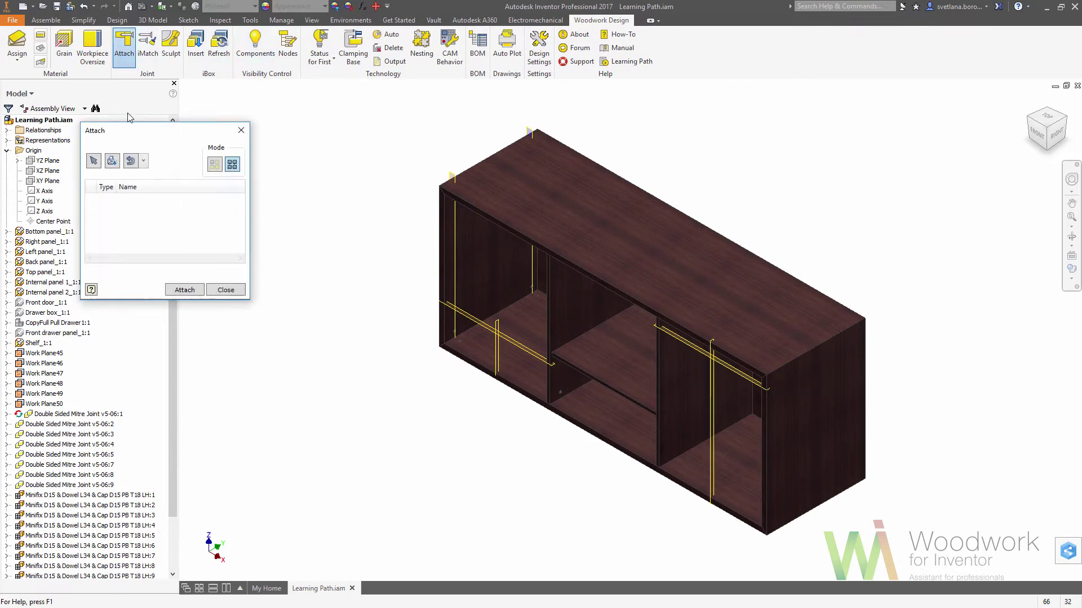
{"action": "left_click", "coordinate": [118, 162]}
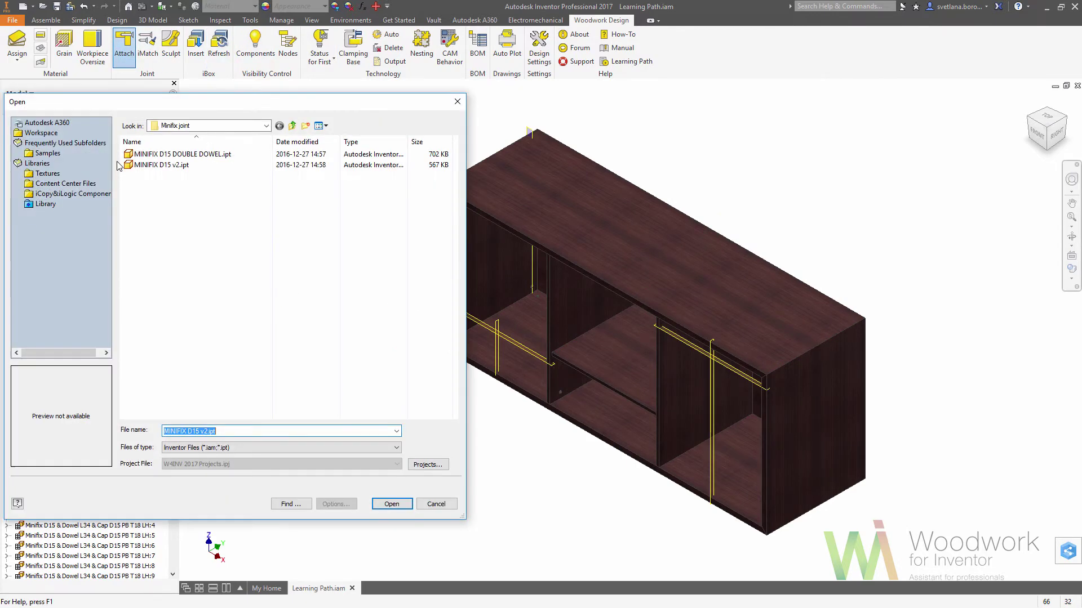
{"action": "left_click", "coordinate": [292, 127]}
{"action": "left_click", "coordinate": [293, 127]}
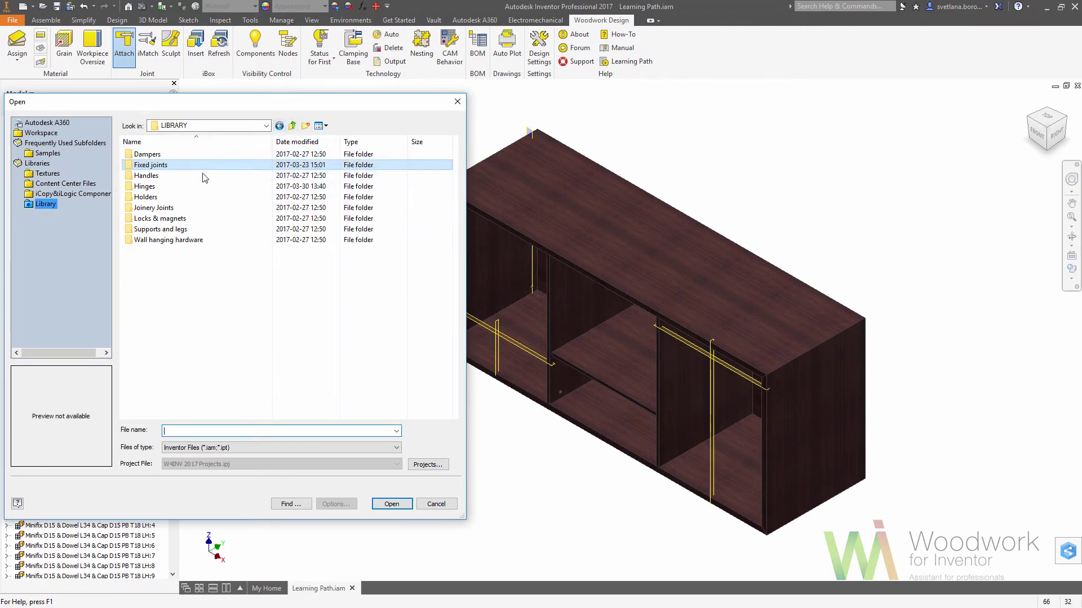
{"action": "double_click", "coordinate": [155, 196]}
{"action": "left_click", "coordinate": [170, 155]}
{"action": "double_click", "coordinate": [170, 155]}
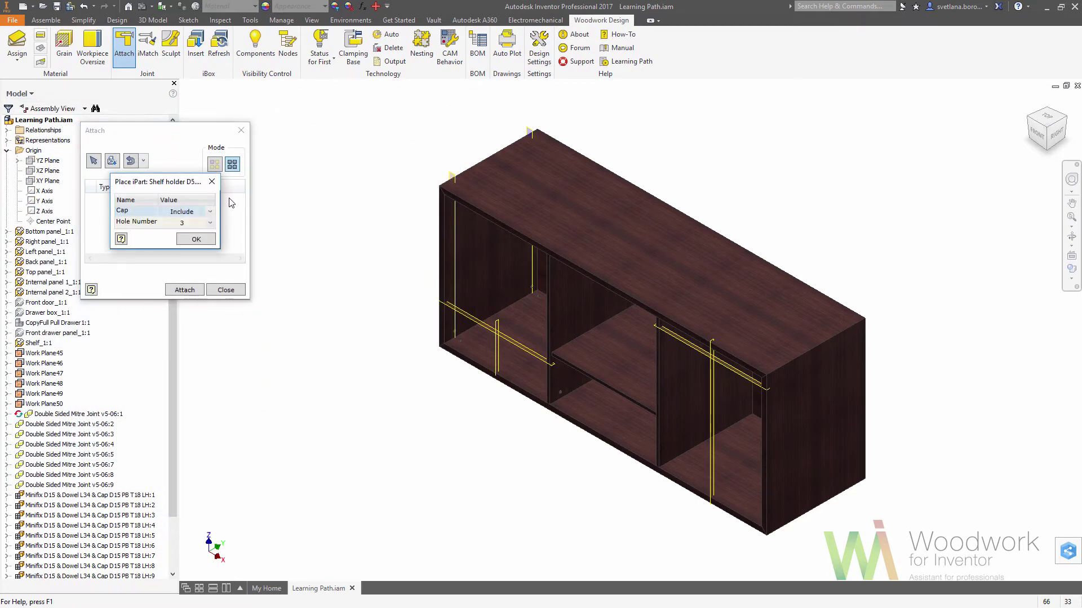
{"action": "left_click", "coordinate": [195, 239]}
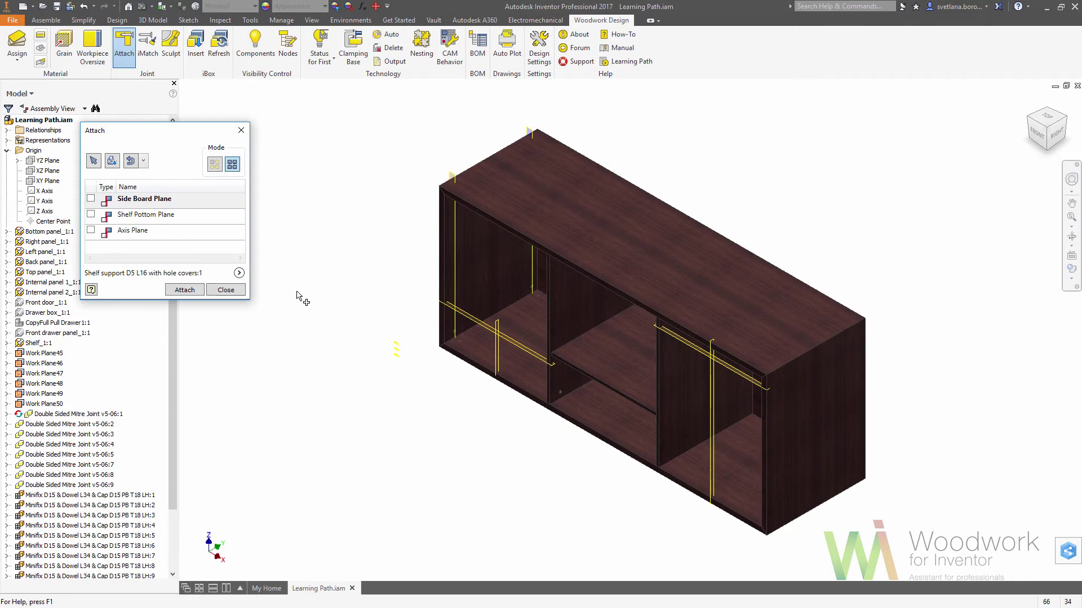
Reference the internal panel face, shelf bottom face, and Work Plane45/46 as axis planes, then close
{"action": "left_click", "coordinate": [573, 329]}
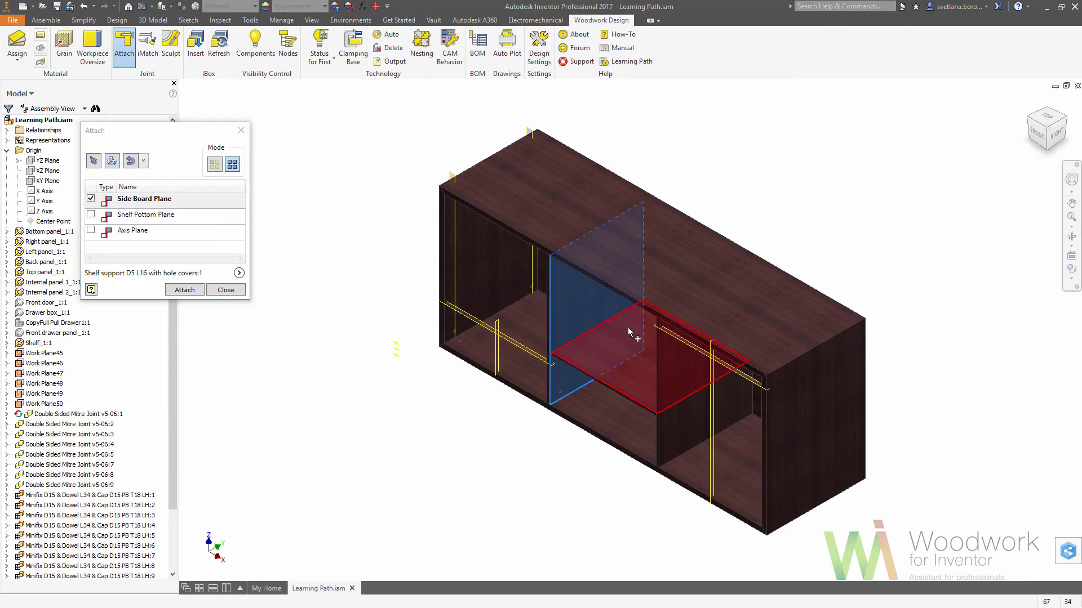
{"action": "left_click", "coordinate": [1030, 135]}
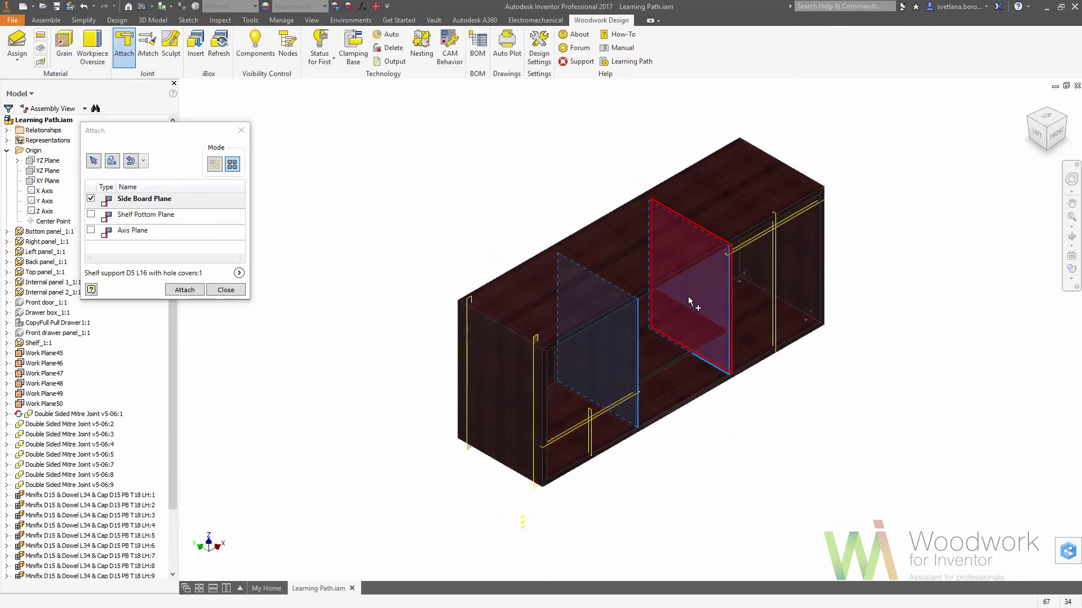
{"action": "left_click", "coordinate": [189, 217]}
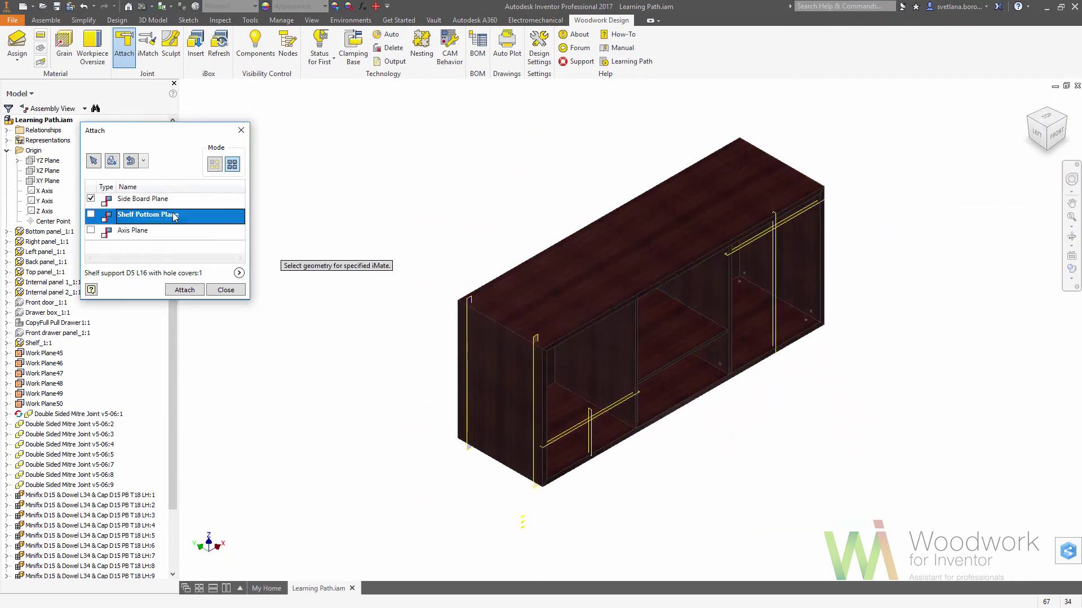
{"action": "left_click", "coordinate": [1046, 151]}
{"action": "left_click", "coordinate": [665, 349]}
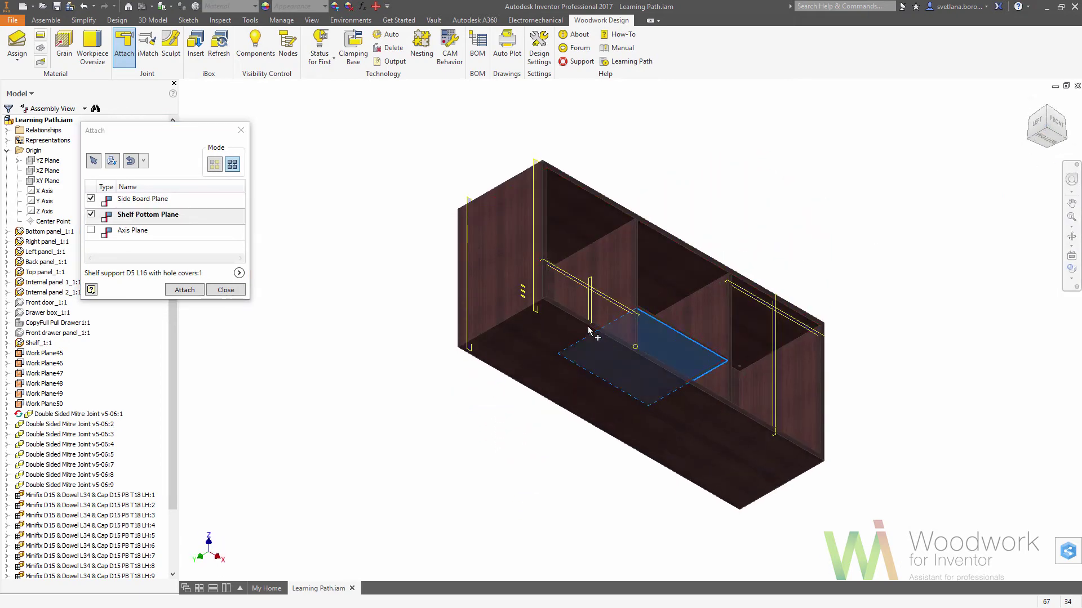
{"action": "left_click", "coordinate": [225, 231]}
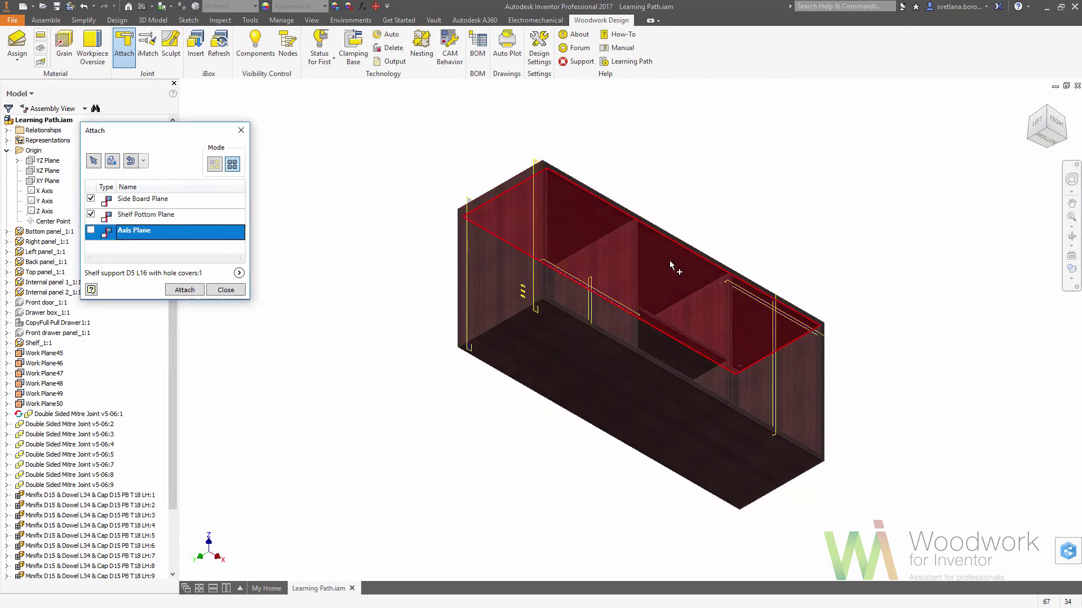
{"action": "left_click", "coordinate": [537, 165]}
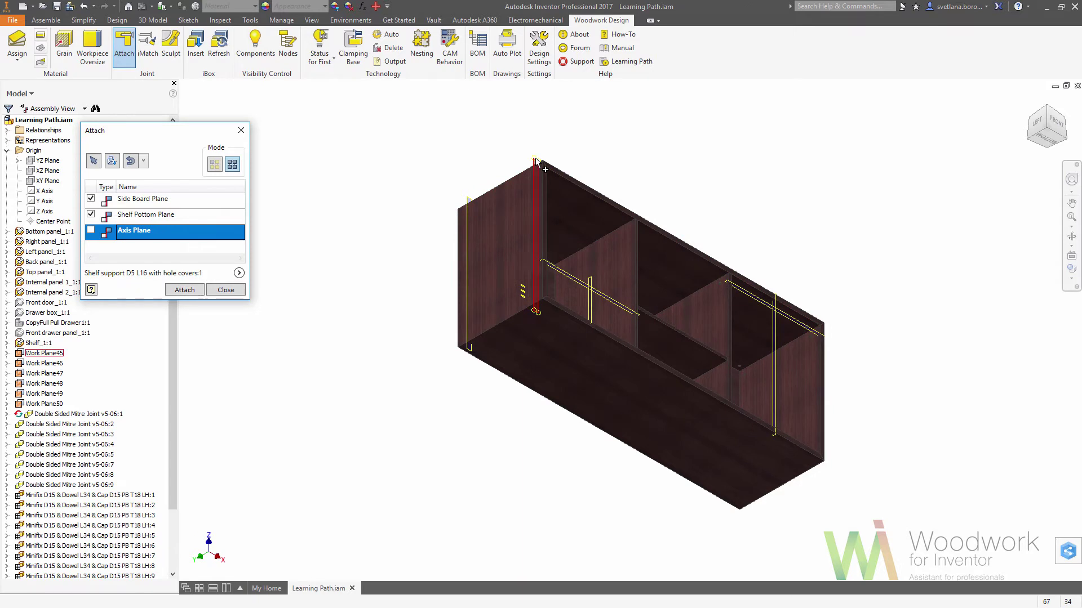
{"action": "left_click", "coordinate": [465, 200]}
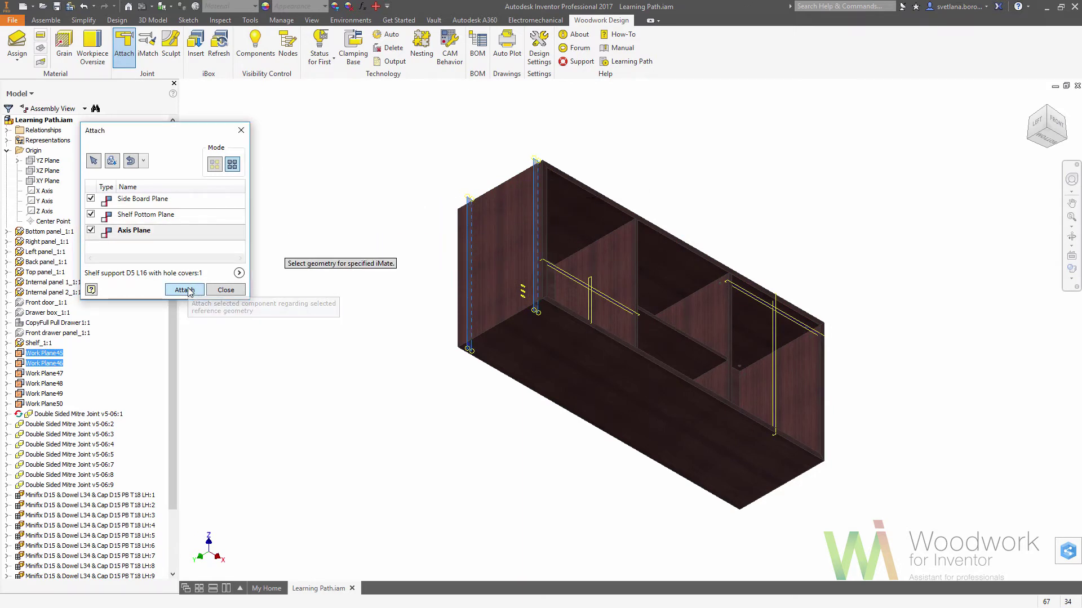
{"action": "left_click", "coordinate": [228, 289]}
{"action": "left_click", "coordinate": [1031, 102]}
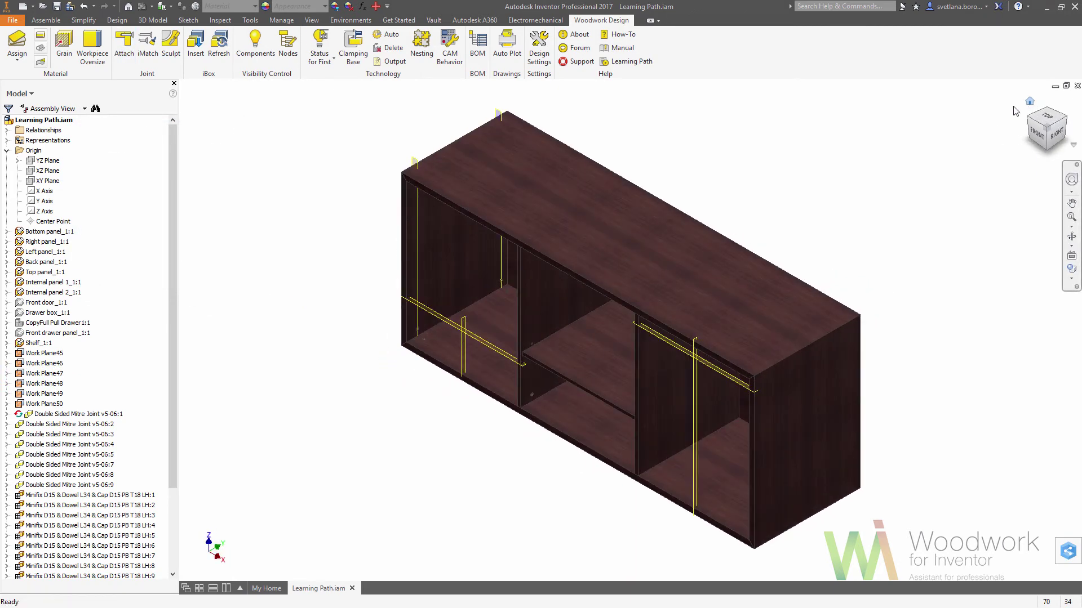
Turn visibility back on for the Front door, pull drawer and front drawer panel
{"action": "right_click", "coordinate": [49, 306]}
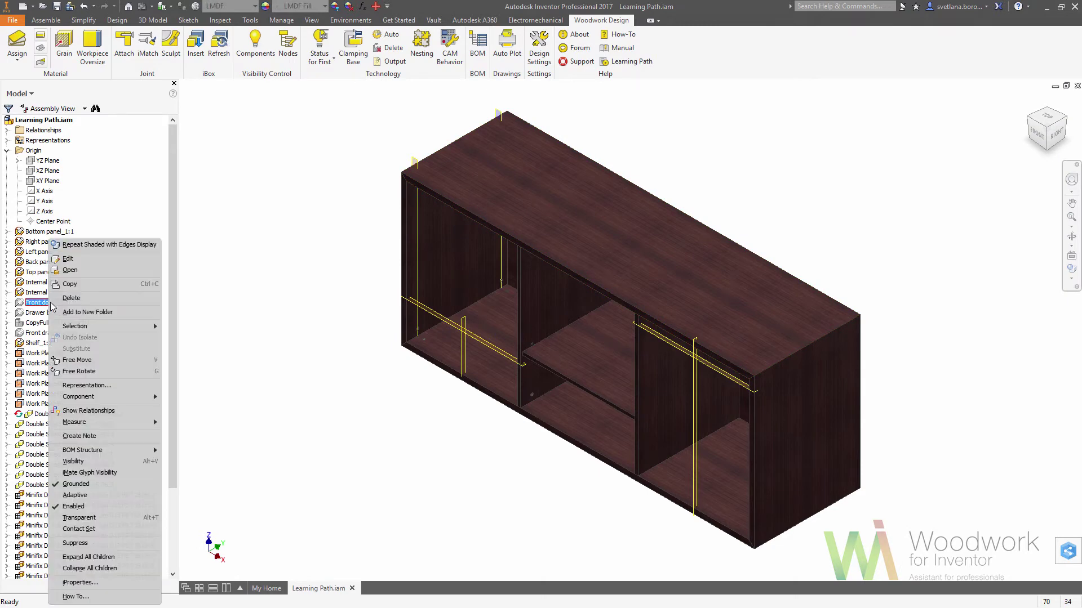
{"action": "left_click", "coordinate": [88, 463]}
{"action": "left_click", "coordinate": [56, 325]}
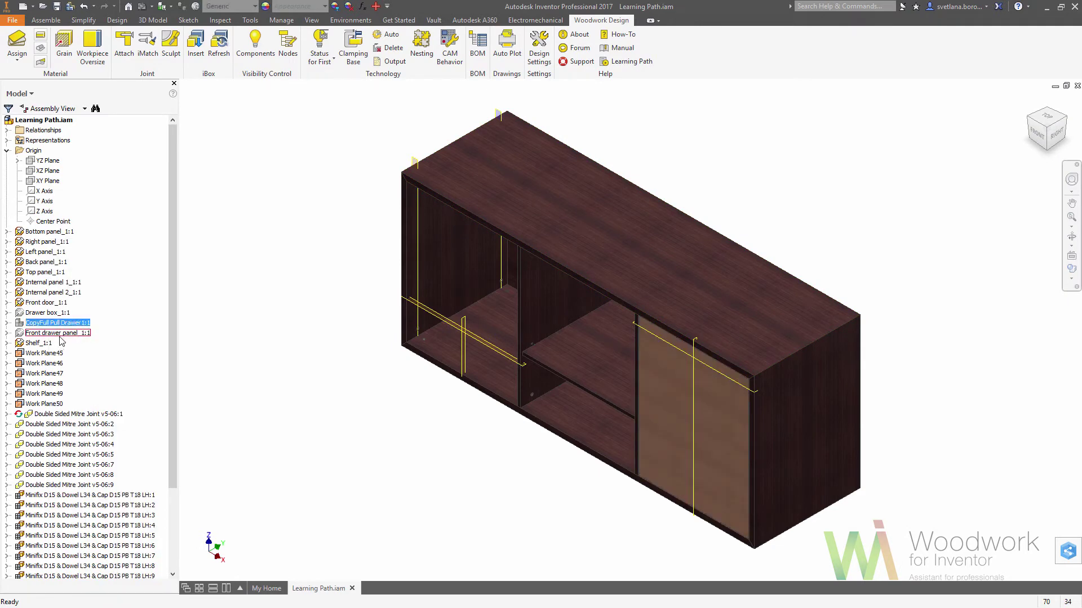
{"action": "right_click", "coordinate": [66, 337]}
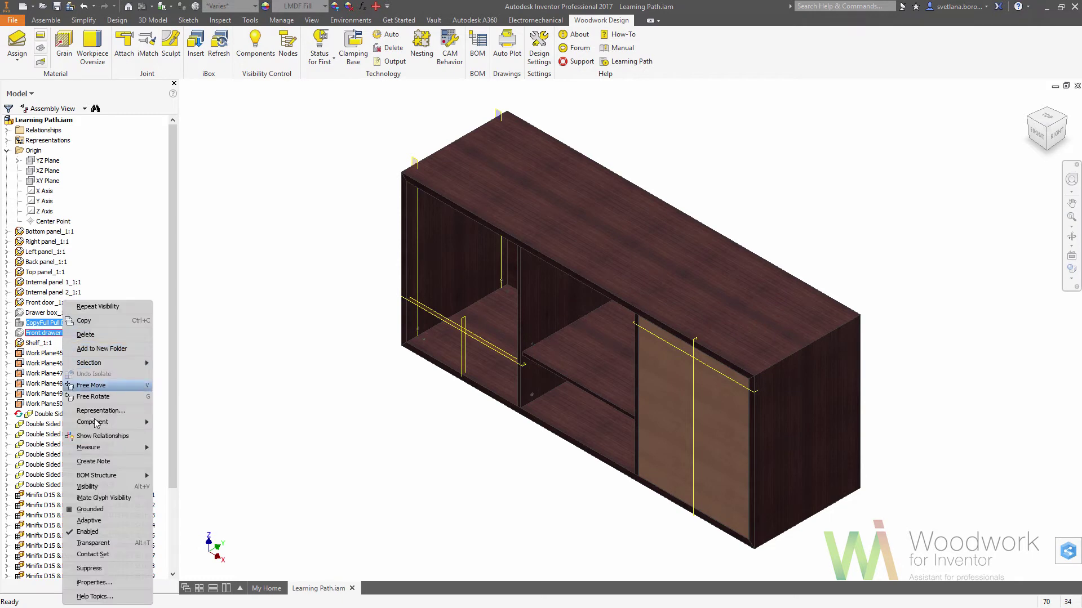
{"action": "left_click", "coordinate": [103, 491]}
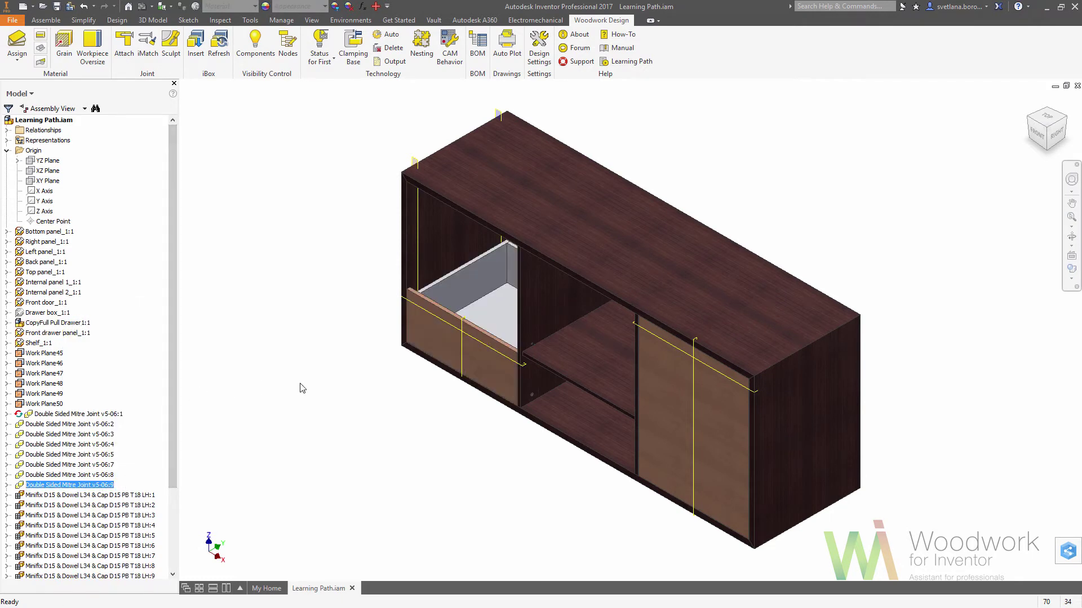
Load SQUARE HANDLE.ipt from the LIBRARY Handles folder with handle length 448
{"action": "left_click", "coordinate": [124, 45]}
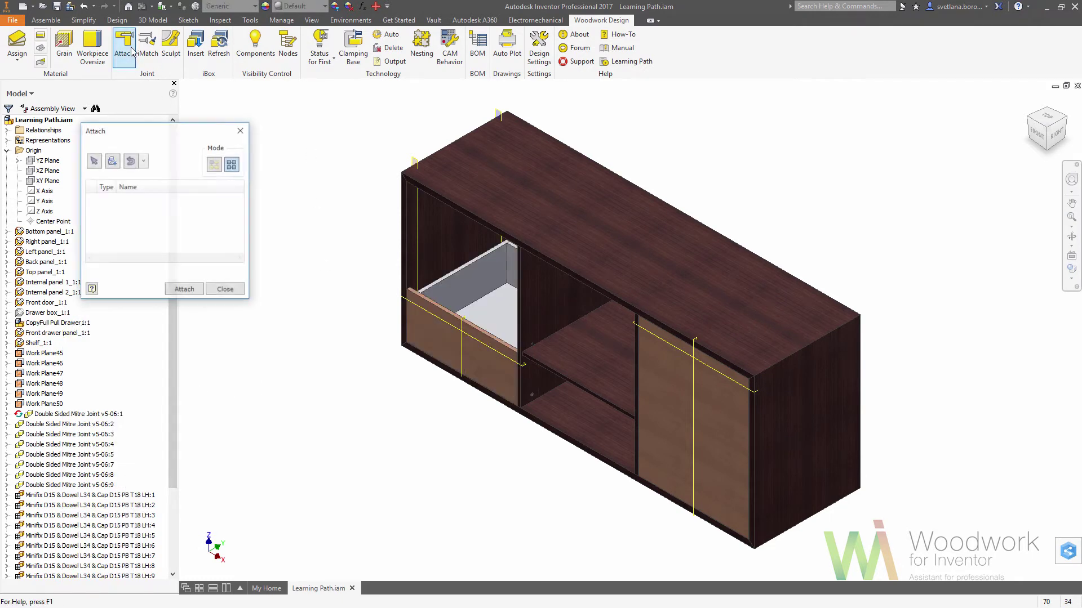
{"action": "left_click", "coordinate": [114, 163]}
{"action": "left_click", "coordinate": [293, 126]}
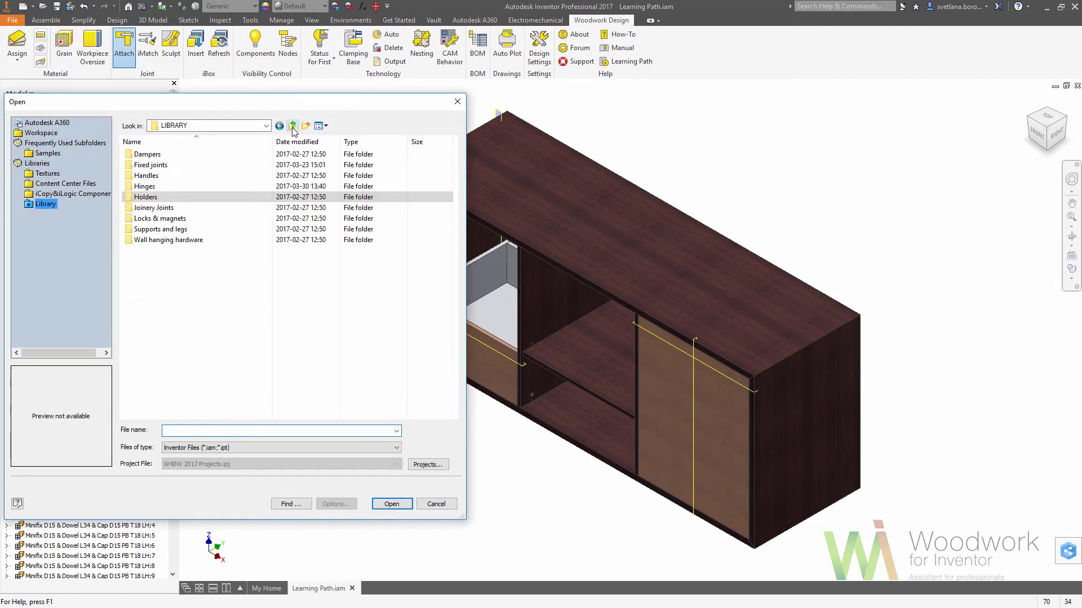
{"action": "double_click", "coordinate": [162, 181]}
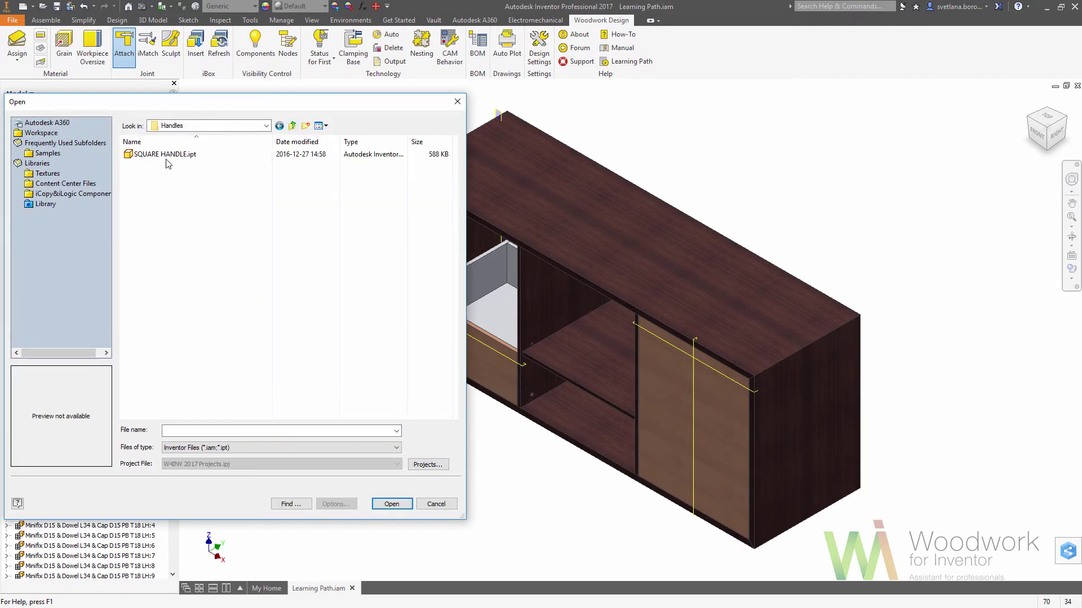
{"action": "left_click", "coordinate": [169, 155]}
{"action": "double_click", "coordinate": [169, 154]}
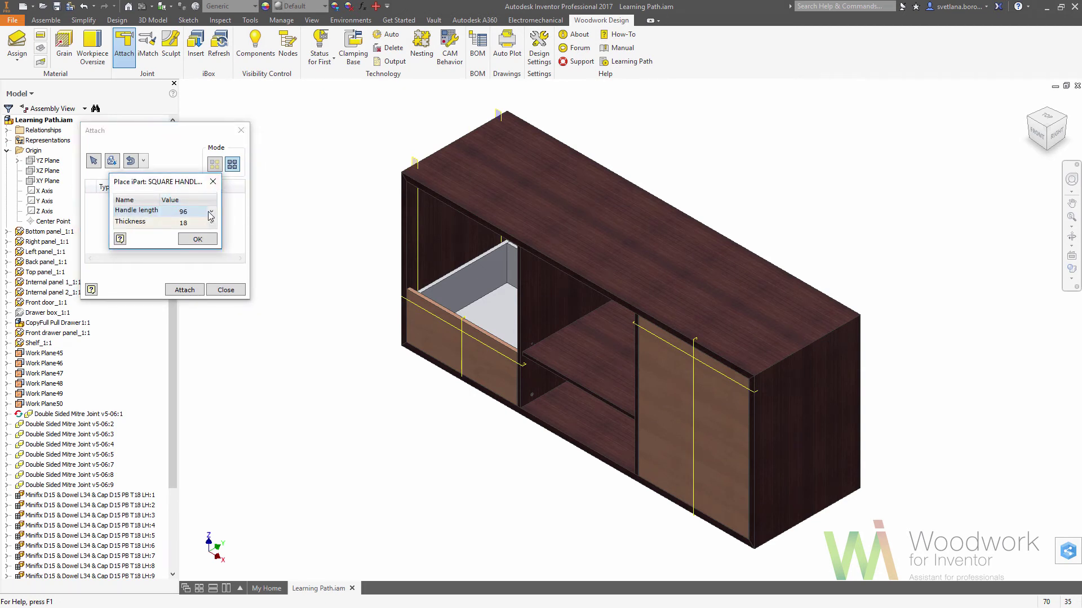
{"action": "left_click", "coordinate": [210, 213]}
{"action": "left_click", "coordinate": [175, 342]}
{"action": "left_click", "coordinate": [208, 239]}
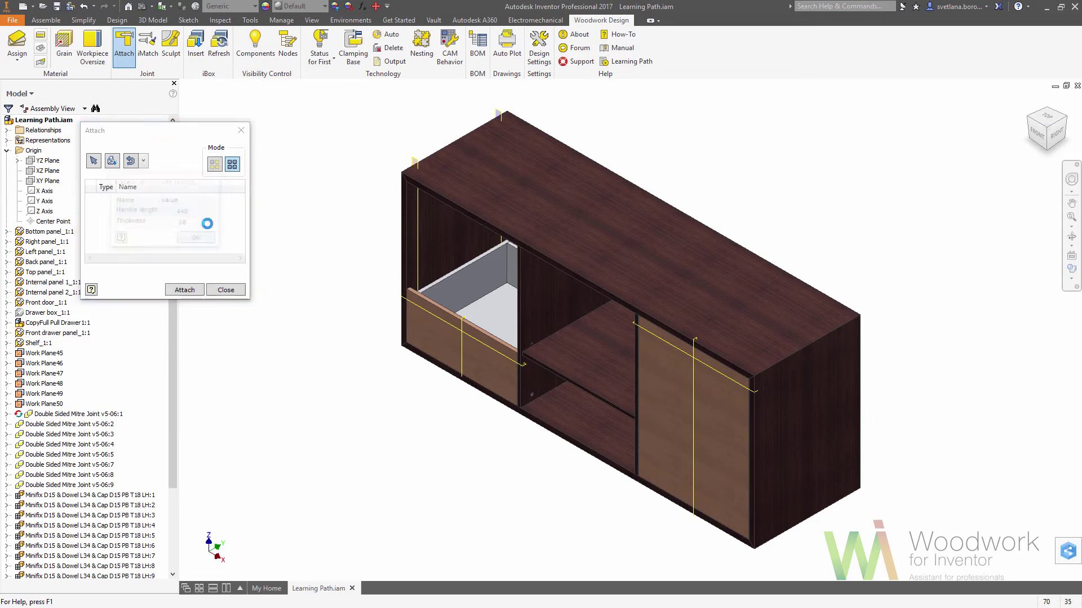
Position the handle using the drawer front face, its top edge, and two drawer edges as axes
{"action": "left_click", "coordinate": [214, 168]}
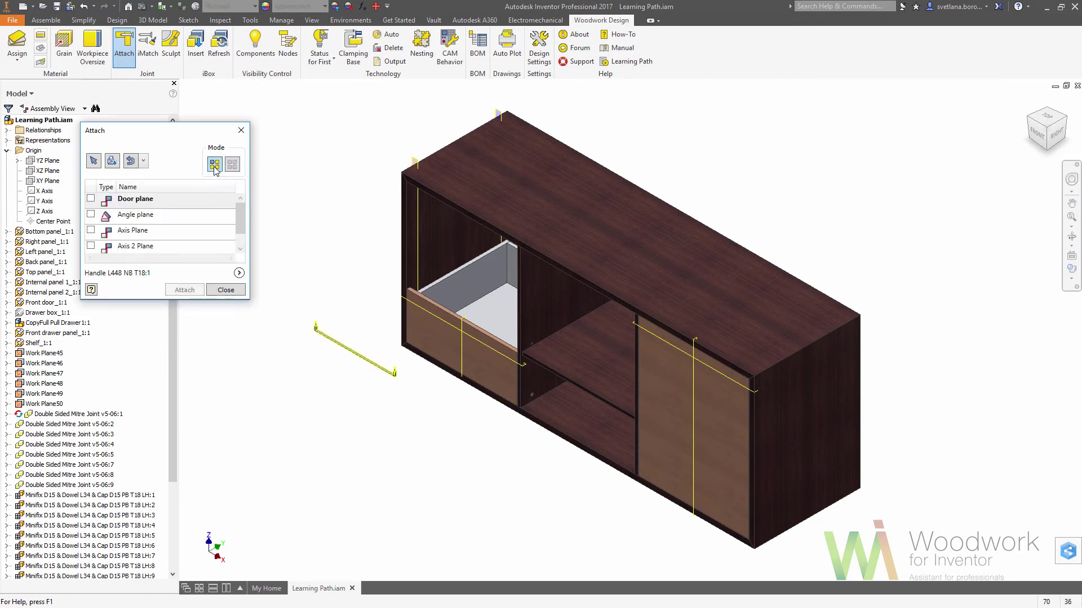
{"action": "left_click", "coordinate": [421, 335]}
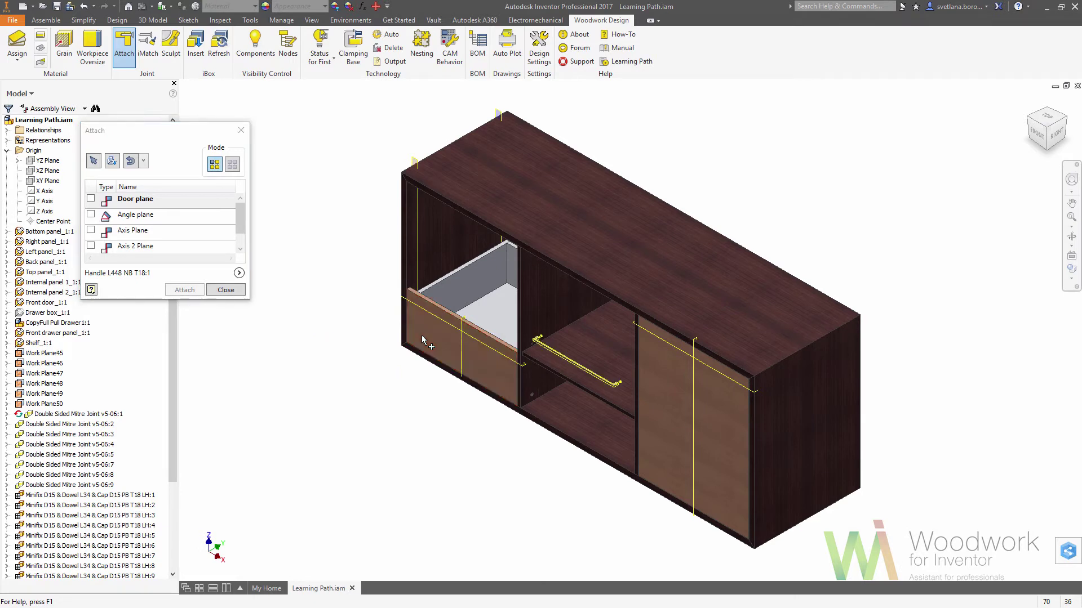
{"action": "left_click", "coordinate": [412, 303]}
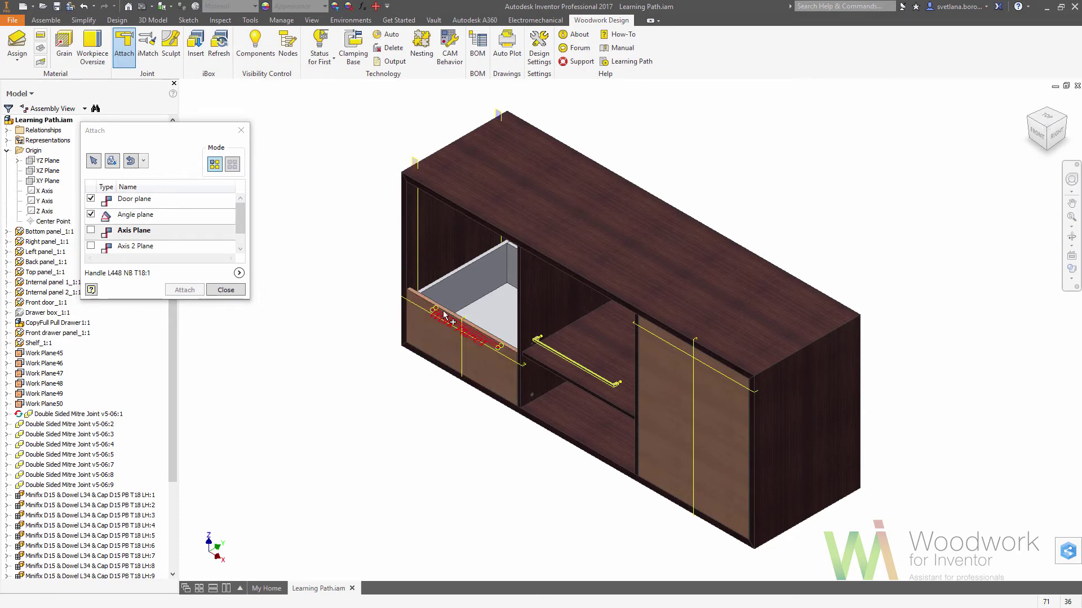
{"action": "scroll", "coordinate": [466, 322], "scroll_direction": "down", "scroll_amount": 3}
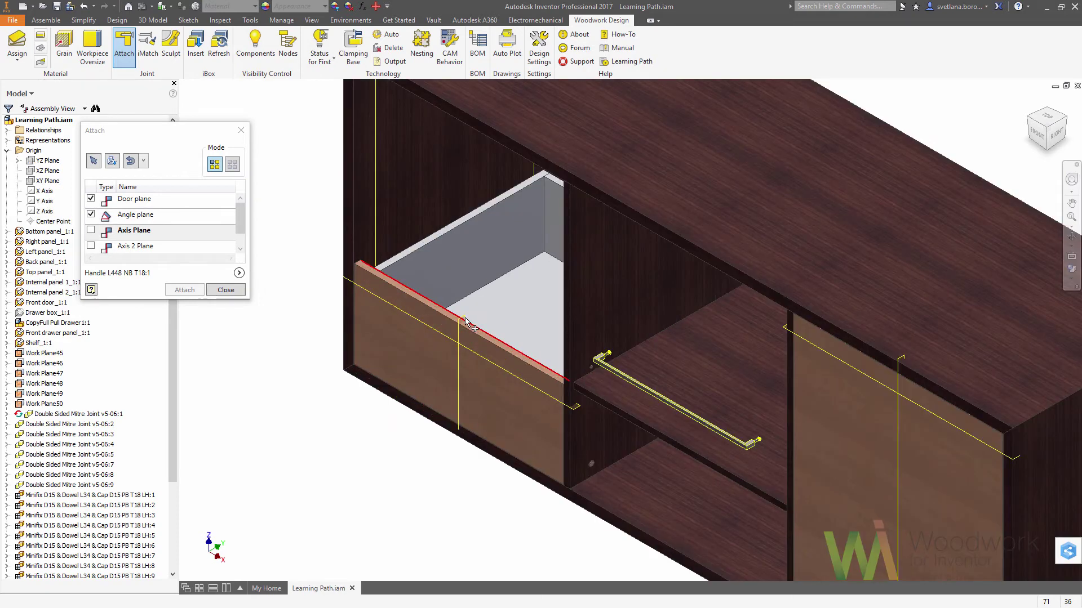
{"action": "left_click", "coordinate": [465, 320]}
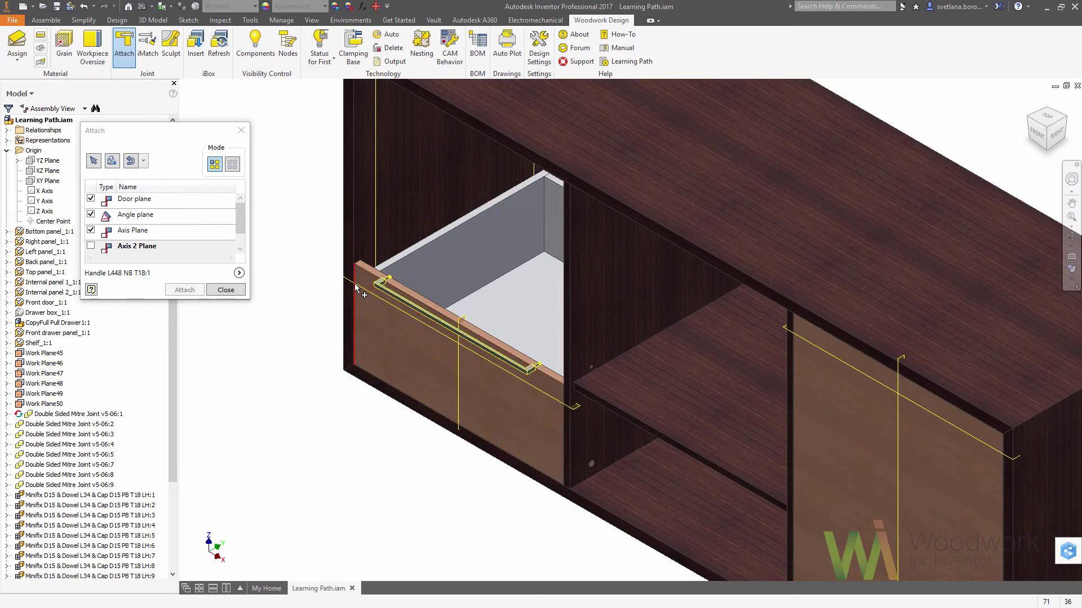
{"action": "left_click", "coordinate": [356, 288]}
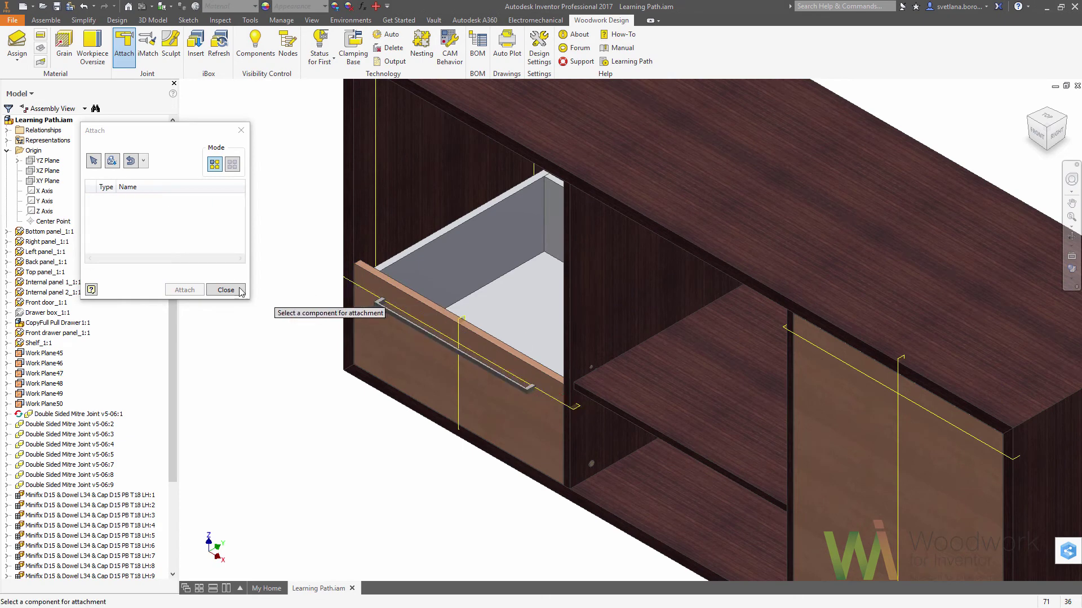
Load SQUARE HANDLE.ipt again with handle length 448
{"action": "left_click", "coordinate": [114, 165]}
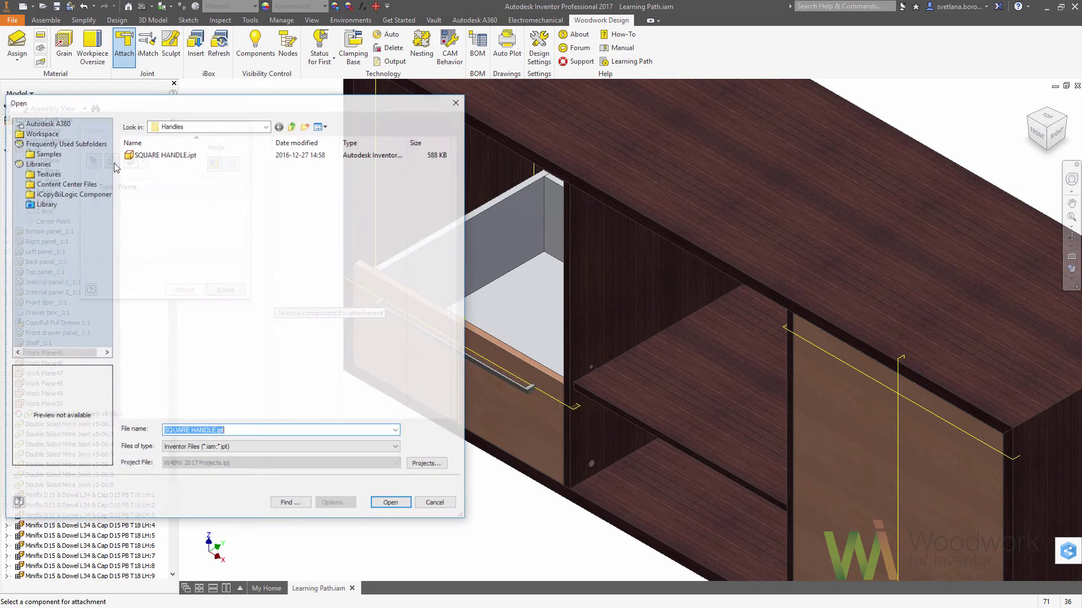
{"action": "left_click", "coordinate": [156, 156]}
{"action": "double_click", "coordinate": [156, 155]}
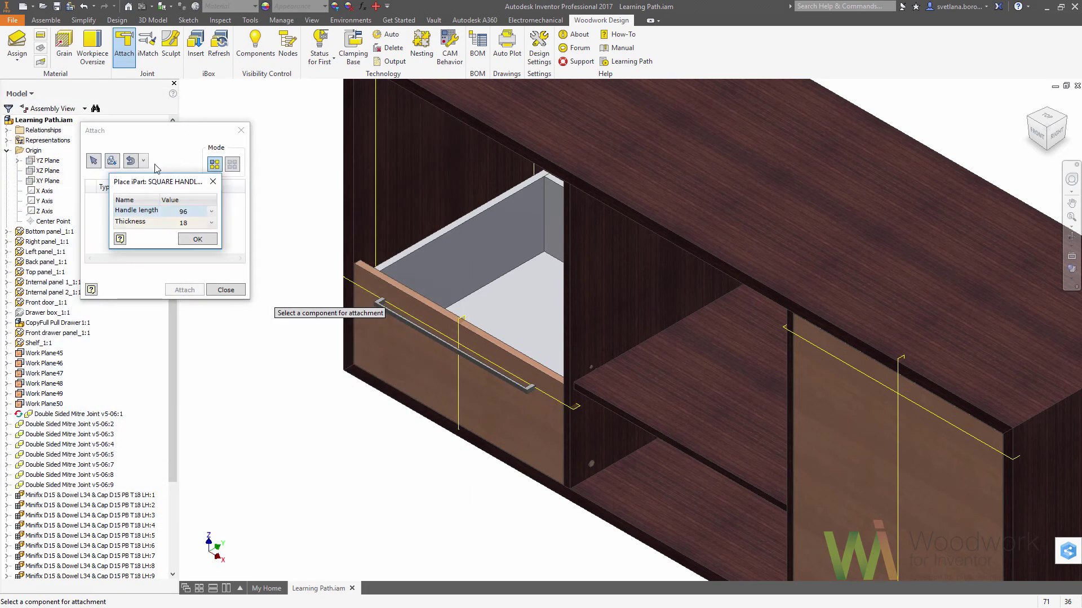
{"action": "left_click", "coordinate": [211, 212]}
{"action": "left_click", "coordinate": [185, 320]}
{"action": "left_click", "coordinate": [197, 239]}
Place the handle on the front door face using a work plane and door edges, then close
{"action": "key", "text": "F6"}
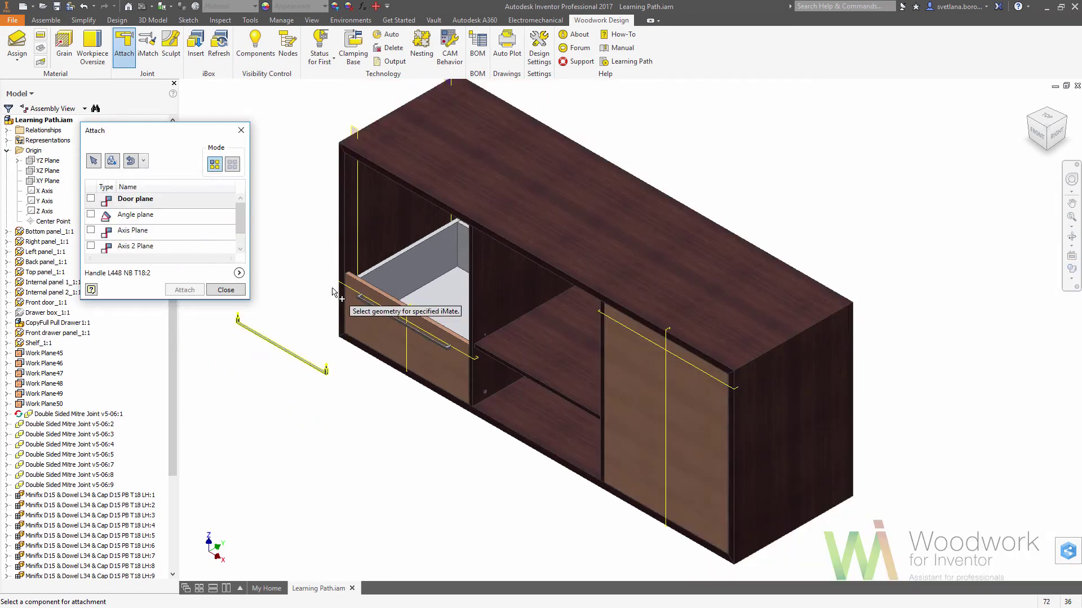
{"action": "left_click", "coordinate": [625, 340]}
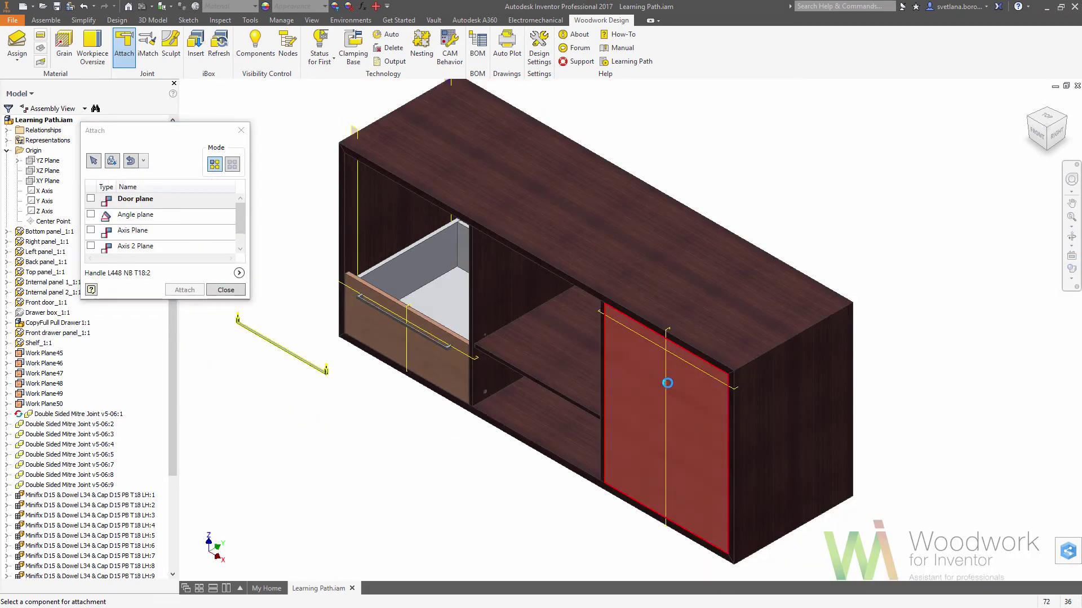
{"action": "left_click", "coordinate": [611, 319]}
{"action": "left_click", "coordinate": [671, 326]}
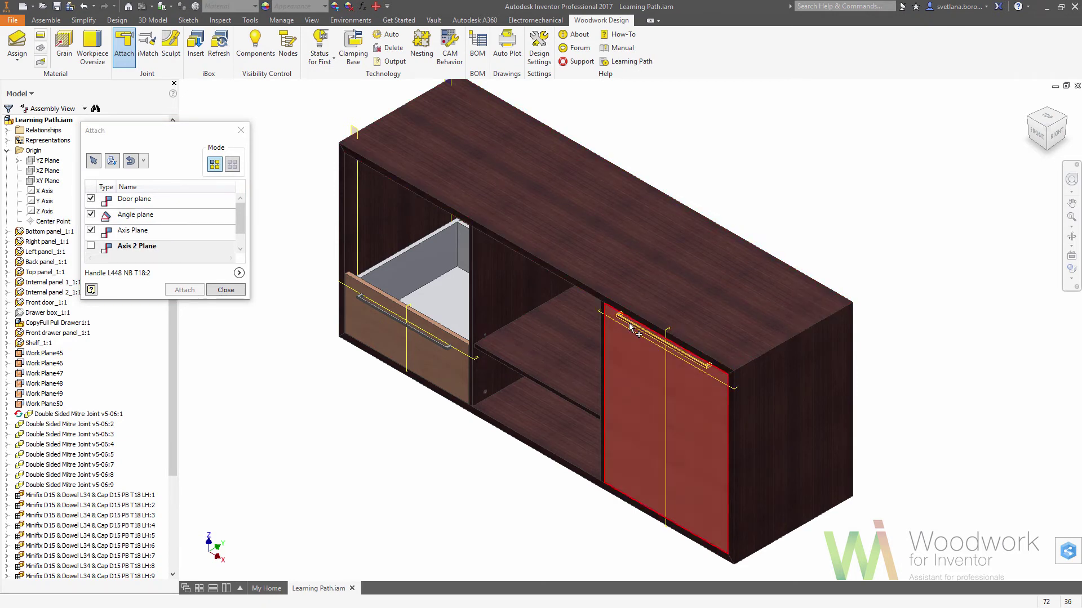
{"action": "left_click", "coordinate": [621, 324]}
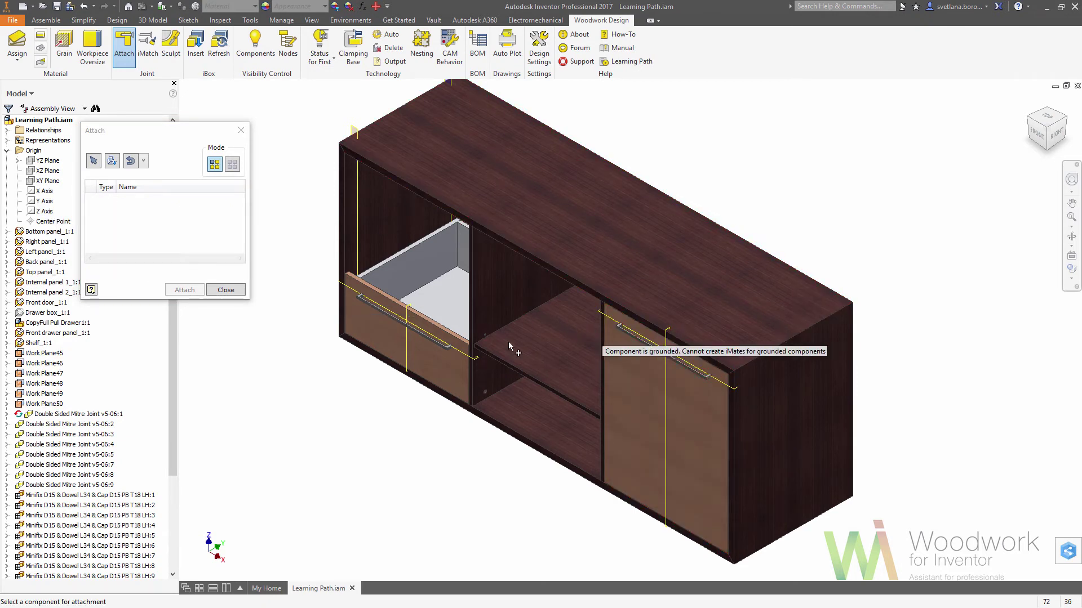
{"action": "left_click", "coordinate": [216, 290]}
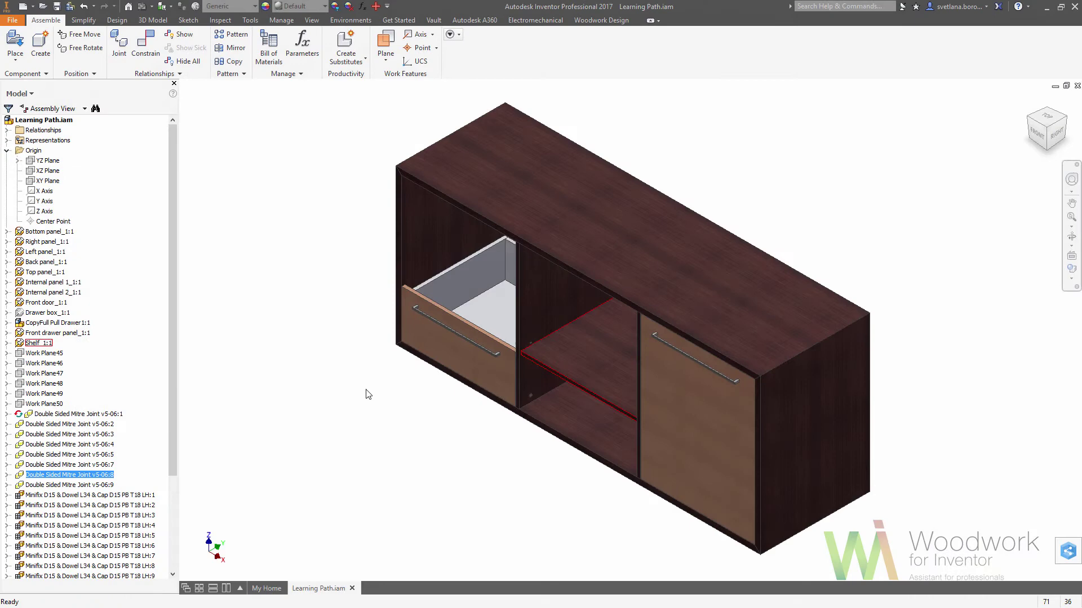
Link Drawer_QTY, Shelf_QTY and Niche_height from Learning Path.ipt into the assembly parameters
{"action": "left_click", "coordinate": [362, 6]}
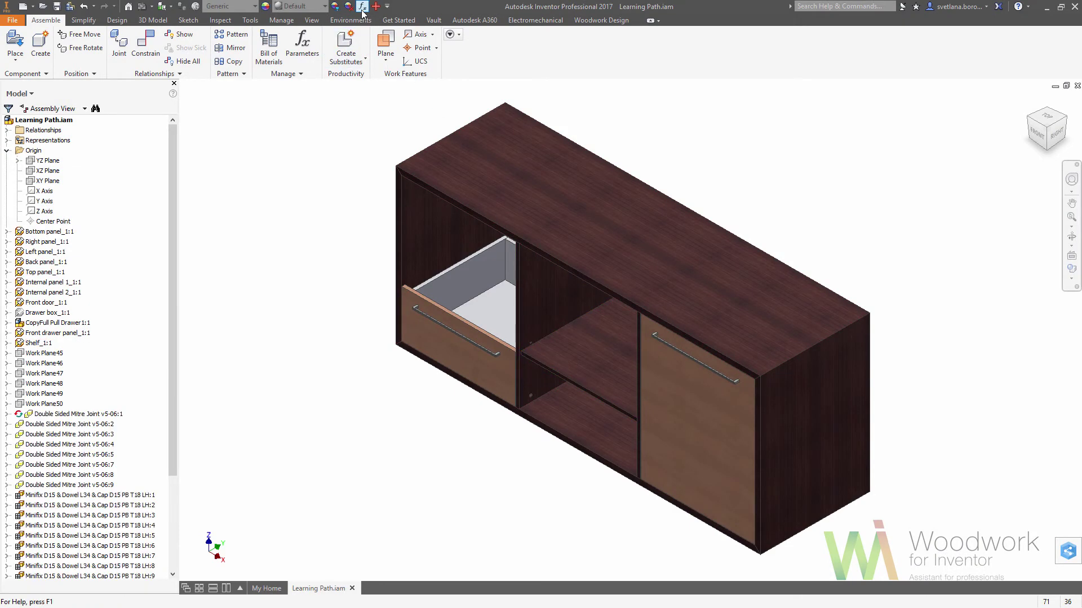
{"action": "left_click", "coordinate": [513, 434]}
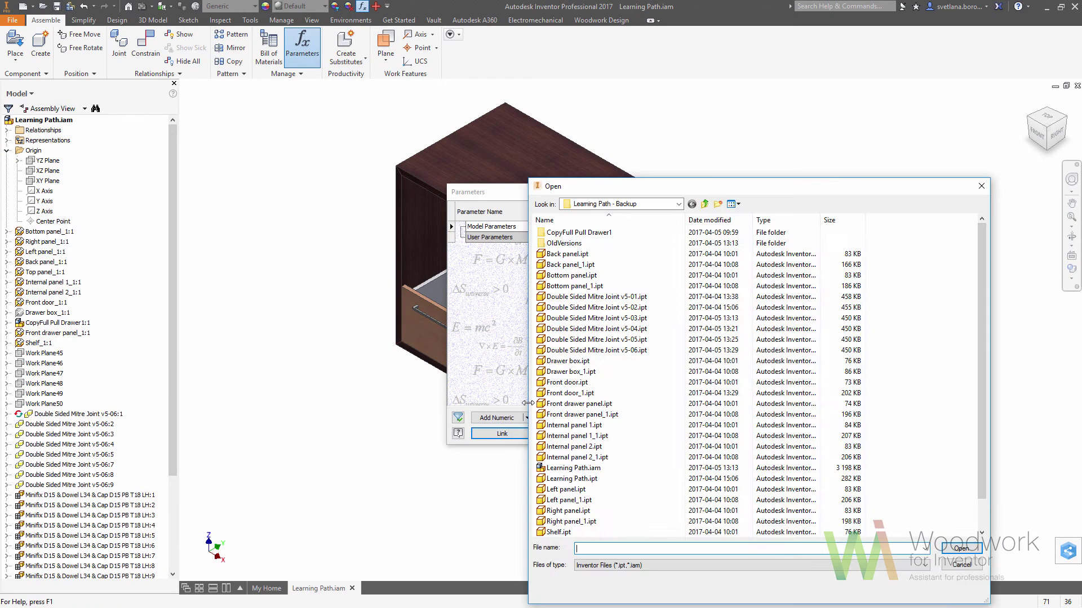
{"action": "left_click", "coordinate": [587, 480]}
{"action": "double_click", "coordinate": [587, 479]}
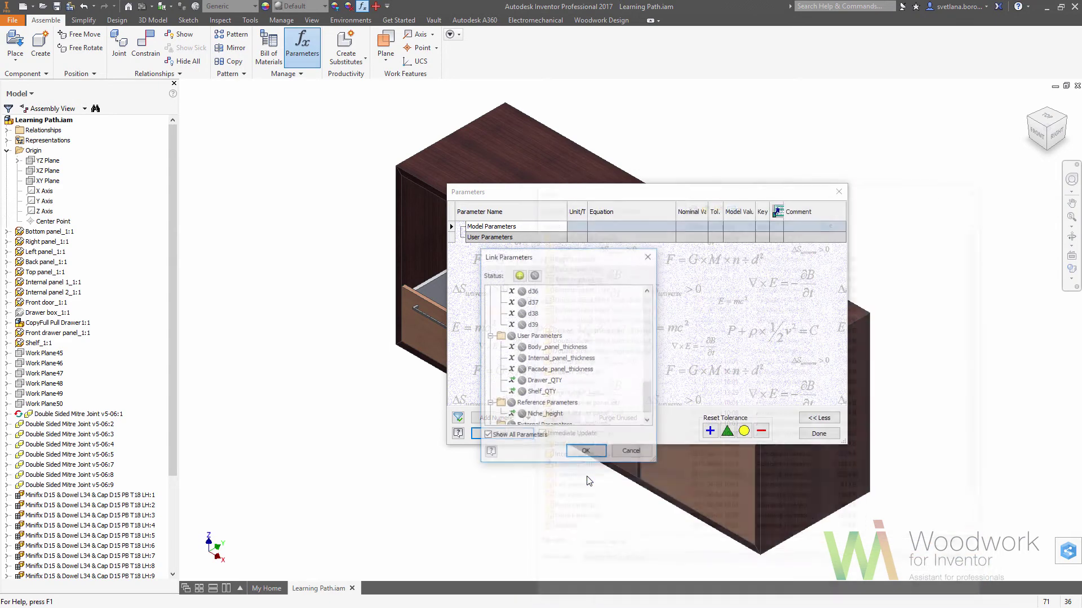
{"action": "left_click", "coordinate": [523, 382]}
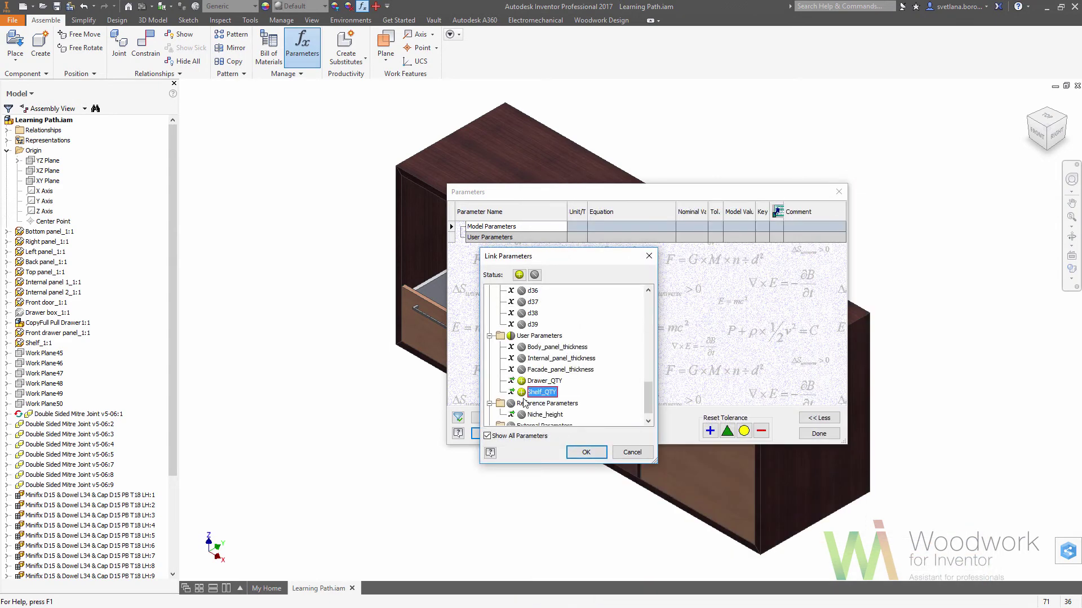
{"action": "left_click", "coordinate": [523, 393]}
{"action": "left_click", "coordinate": [523, 416]}
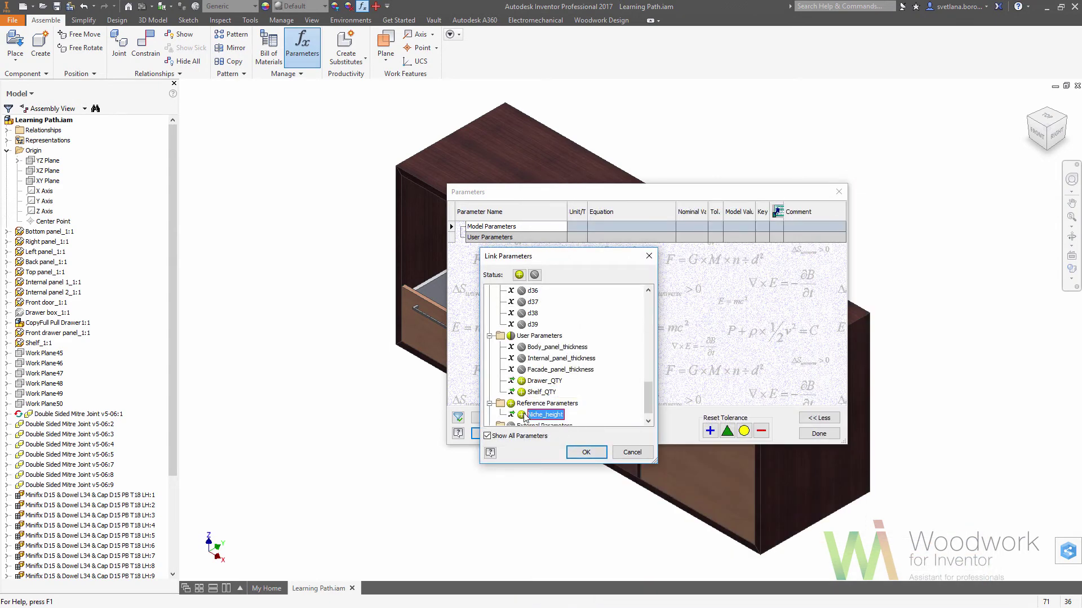
{"action": "left_click", "coordinate": [586, 453]}
{"action": "left_click", "coordinate": [806, 435]}
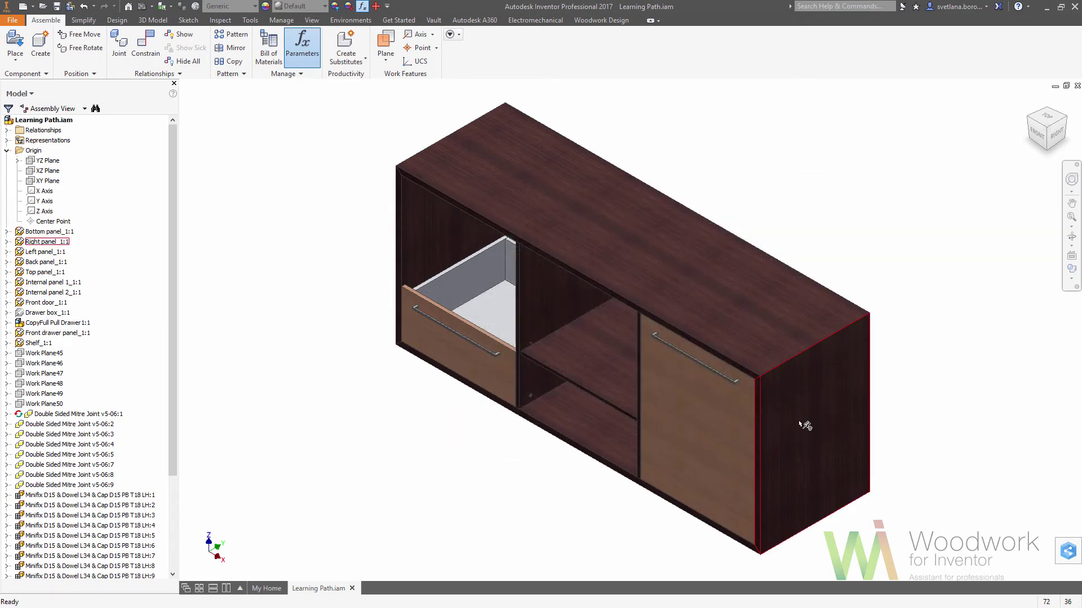
Pattern the drawer front panel and pull rectangularly along Z Axis with Drawer_QTY columns
{"action": "left_click", "coordinate": [231, 35]}
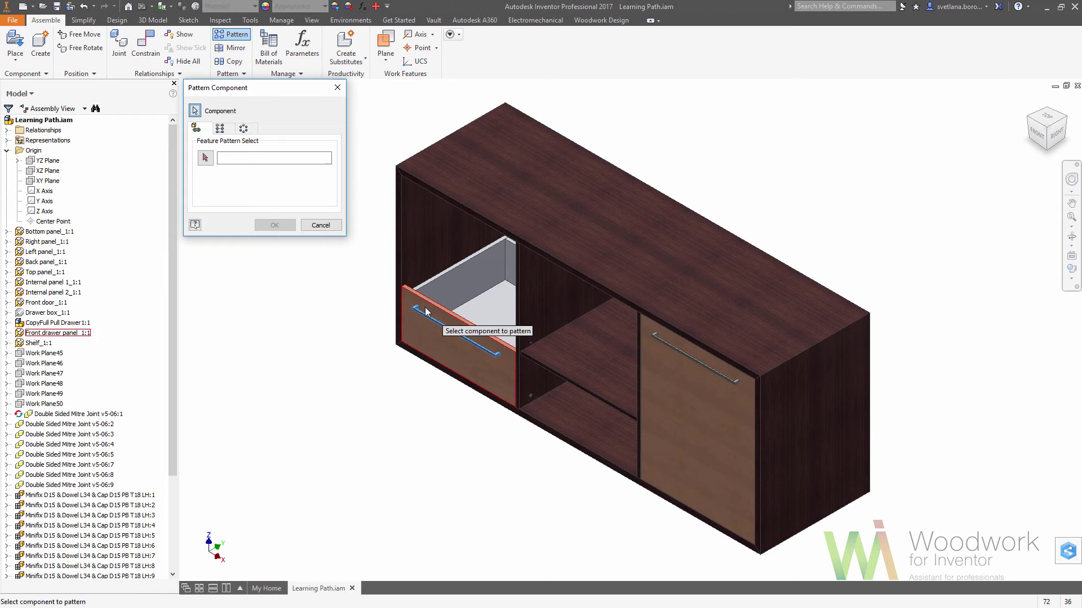
{"action": "left_click", "coordinate": [426, 312]}
{"action": "left_click", "coordinate": [445, 304]}
{"action": "left_click", "coordinate": [228, 134]}
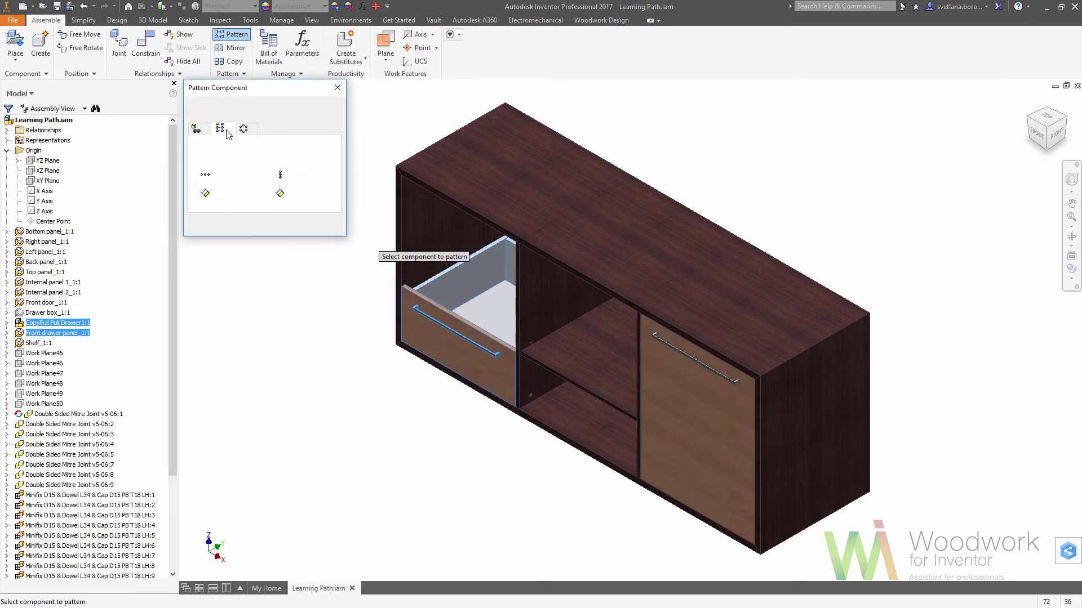
{"action": "left_click", "coordinate": [47, 212]}
{"action": "left_click", "coordinate": [254, 176]}
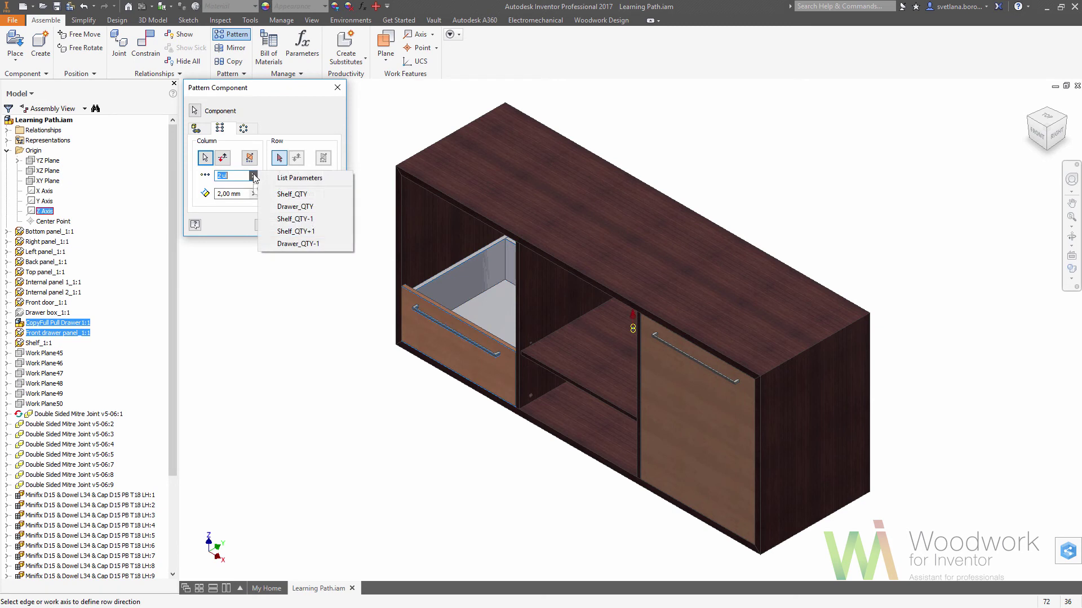
{"action": "left_click", "coordinate": [304, 180]}
{"action": "left_click", "coordinate": [237, 205]}
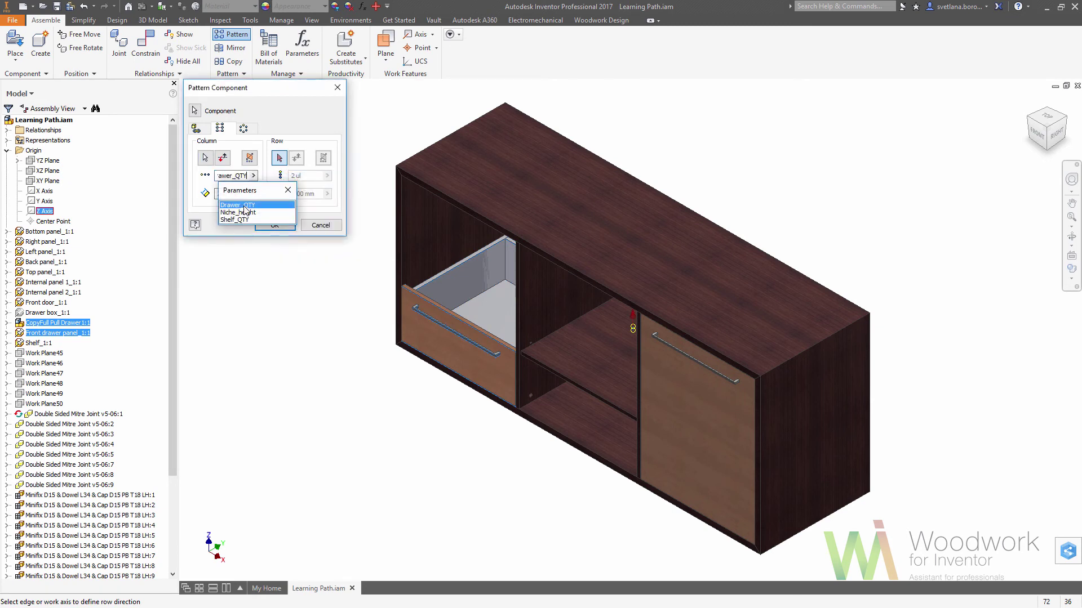
Set the column spacing to Niche_height/Drawer_QTY and create the drawer pattern
{"action": "left_click", "coordinate": [253, 193]}
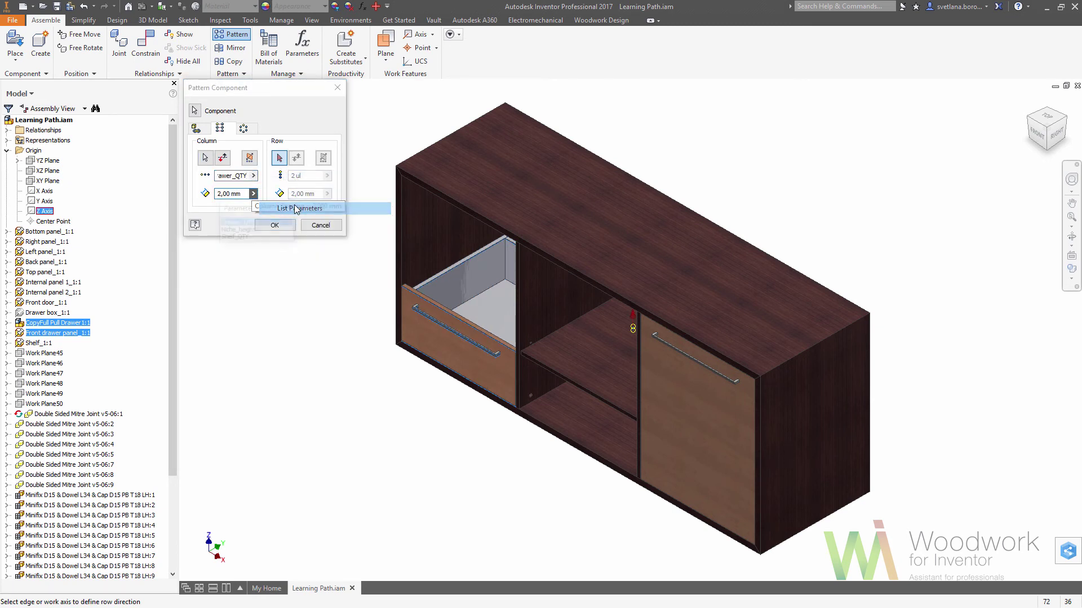
{"action": "left_click", "coordinate": [293, 208]}
{"action": "left_click", "coordinate": [256, 224]}
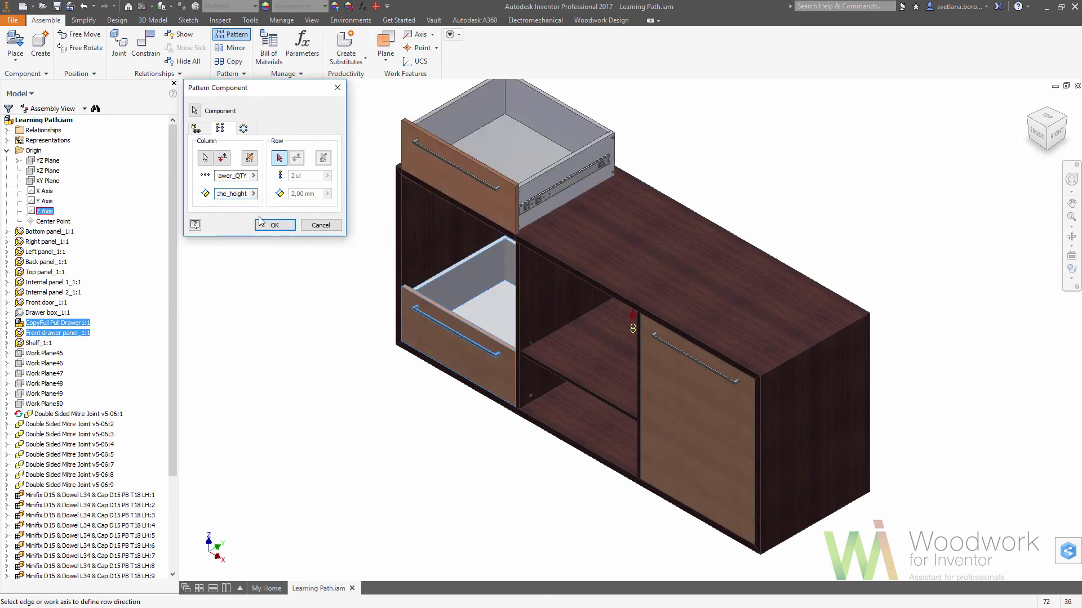
{"action": "type", "text": "/"}
{"action": "left_click", "coordinate": [254, 194]}
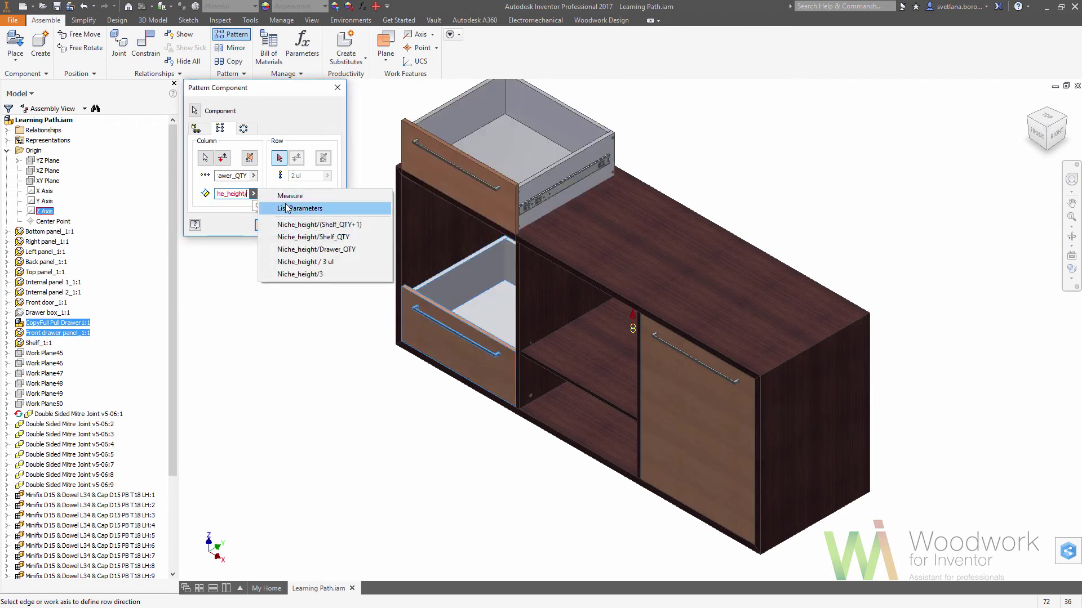
{"action": "left_click", "coordinate": [287, 208]}
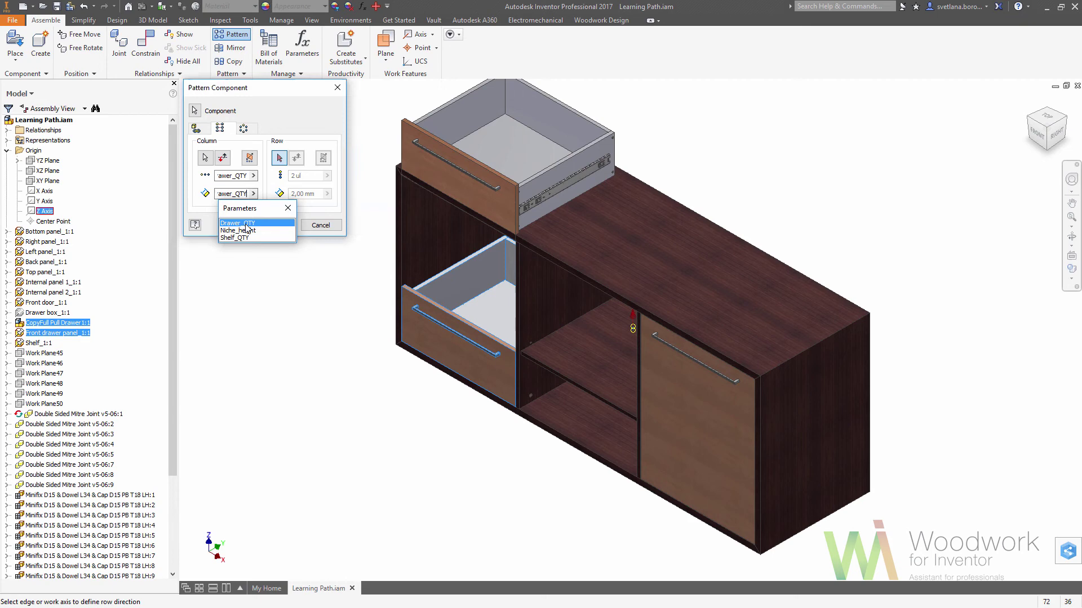
{"action": "left_click", "coordinate": [246, 223]}
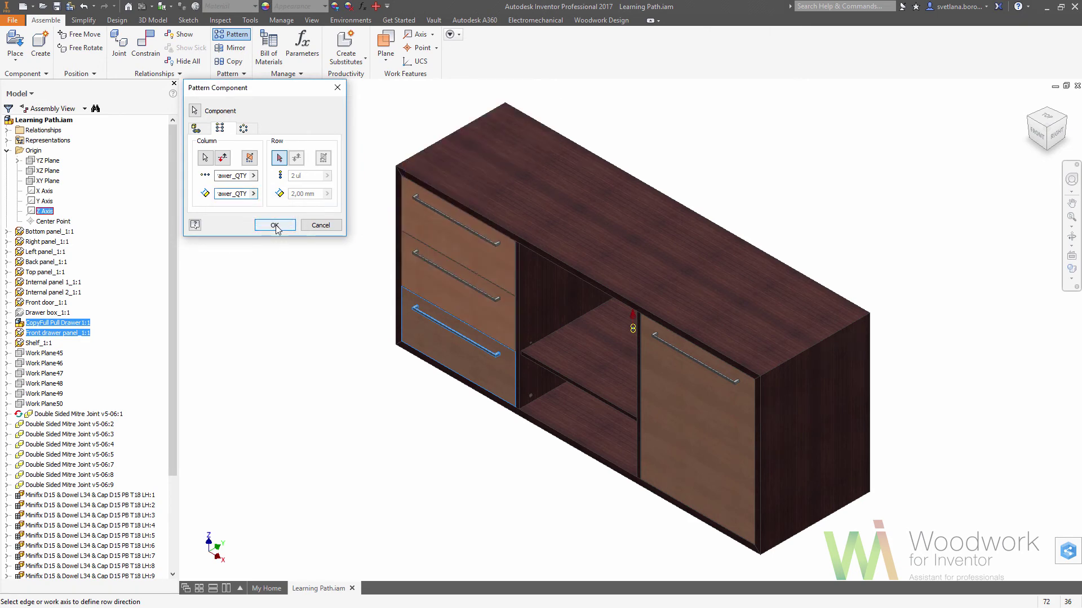
{"action": "left_click", "coordinate": [275, 226]}
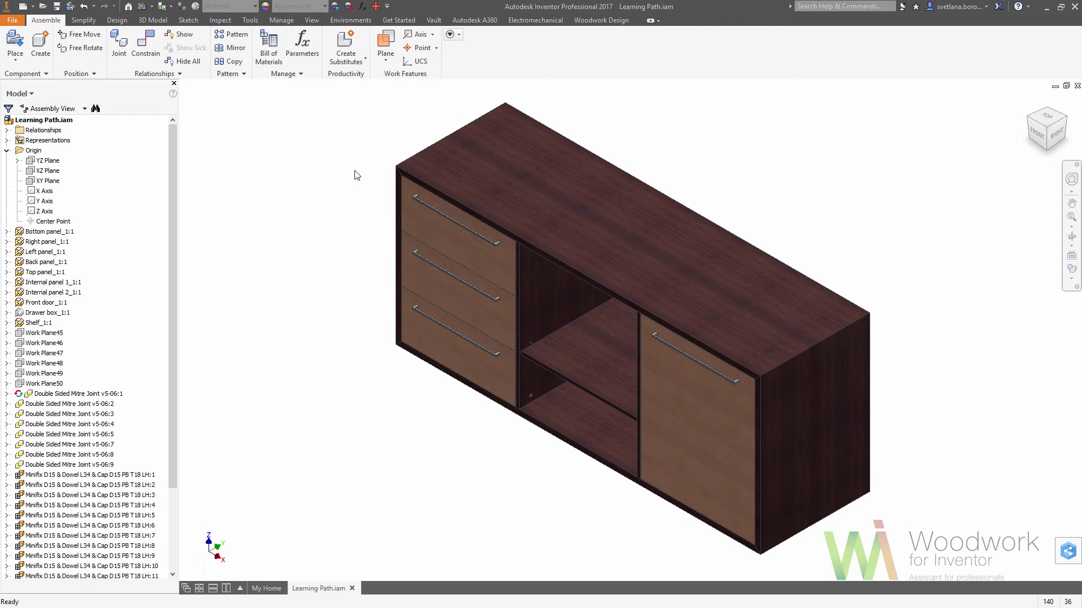
Pattern the shelf rectangularly along Z Axis with a count of Shelf_QTY
{"action": "left_click", "coordinate": [231, 34]}
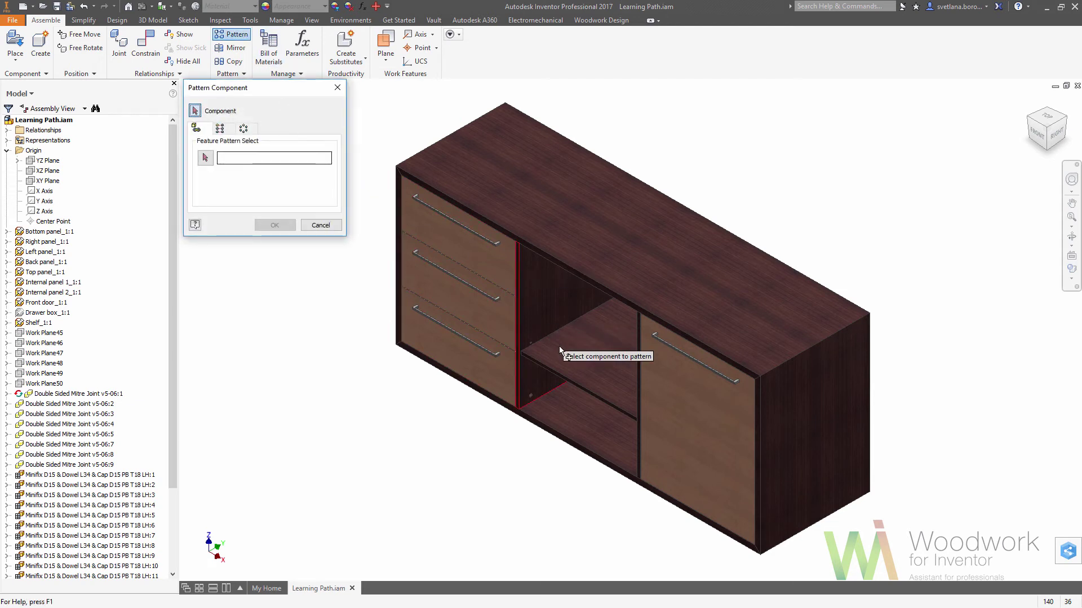
{"action": "left_click", "coordinate": [533, 345]}
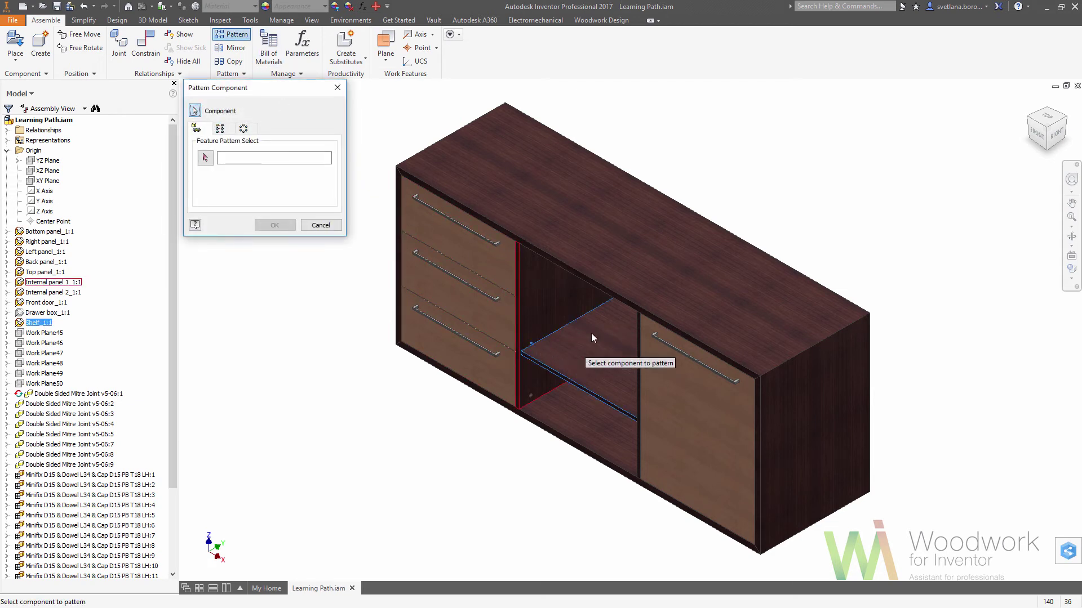
{"action": "middle_click_drag", "start_coordinate": [621, 329], "coordinate": [600, 362], "text": "shift"}
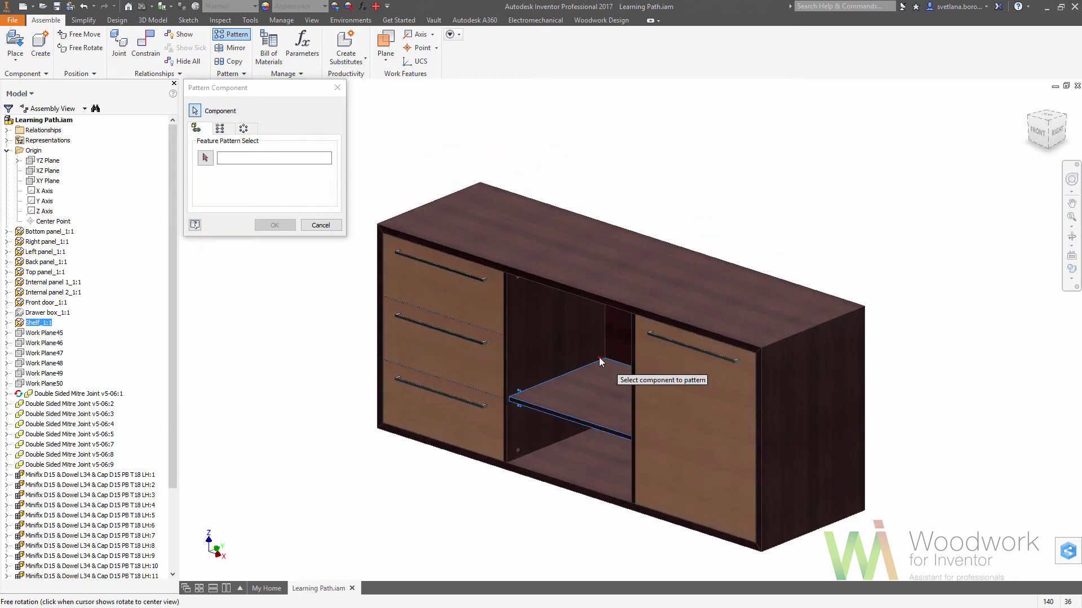
{"action": "left_click", "coordinate": [1031, 122]}
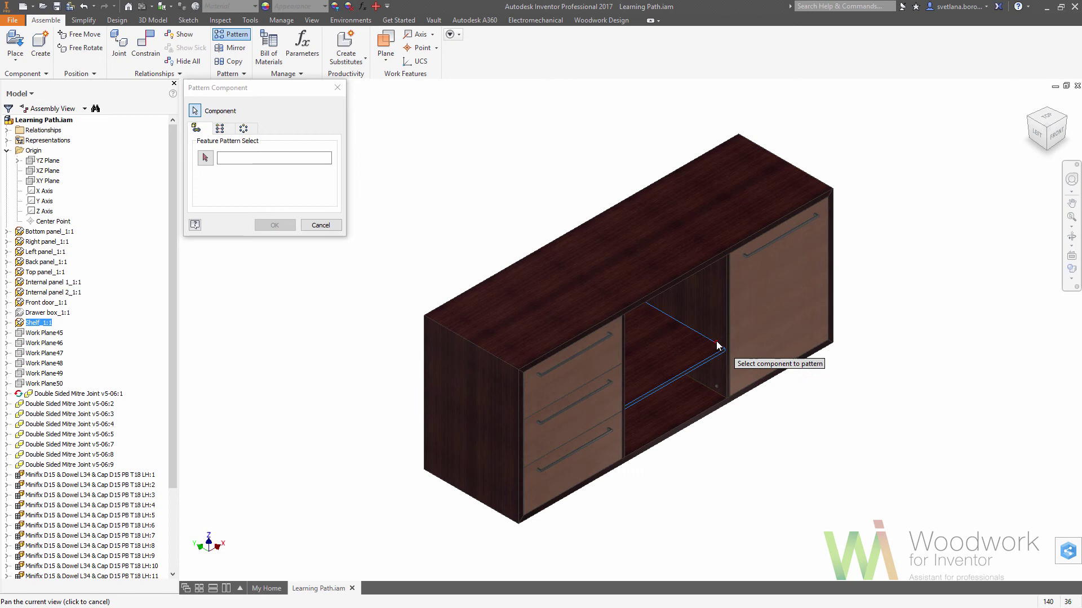
{"action": "middle_click_drag", "start_coordinate": [699, 338], "coordinate": [656, 319], "text": "shift"}
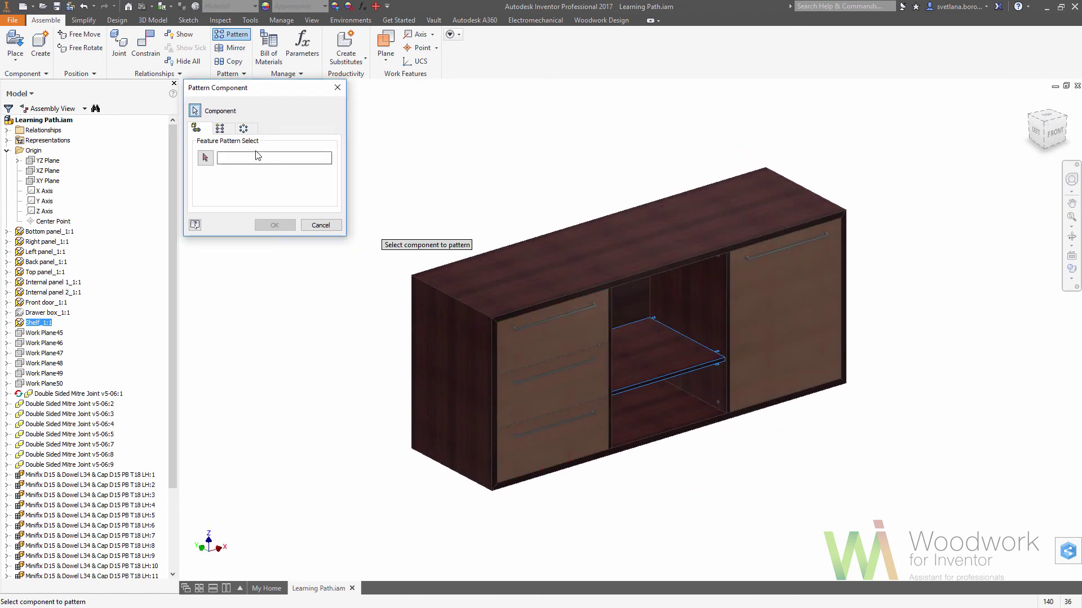
{"action": "left_click", "coordinate": [220, 129]}
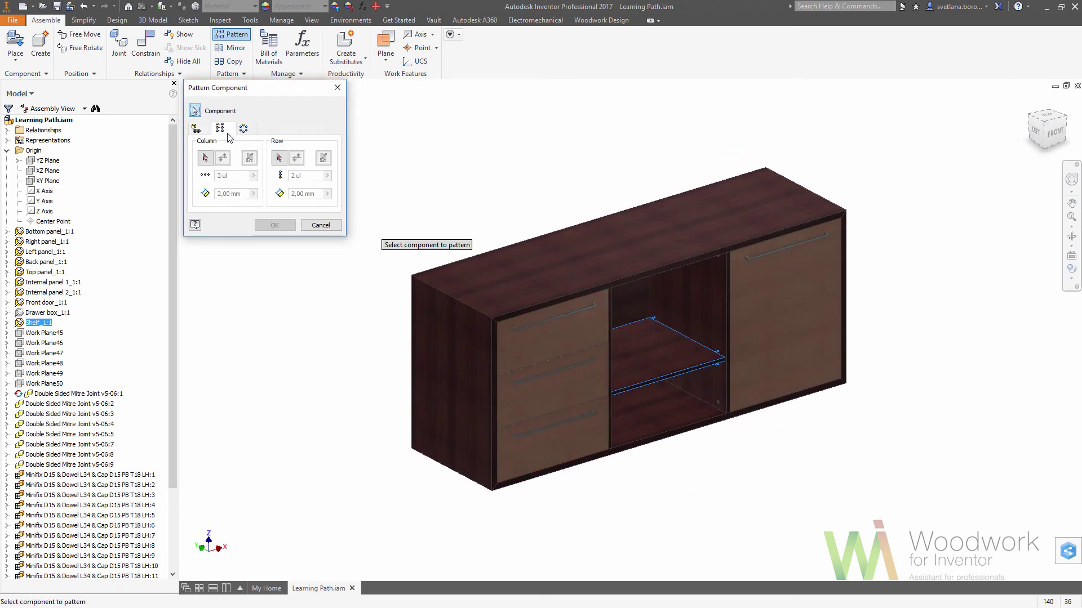
{"action": "left_click", "coordinate": [45, 211]}
{"action": "left_click", "coordinate": [253, 176]}
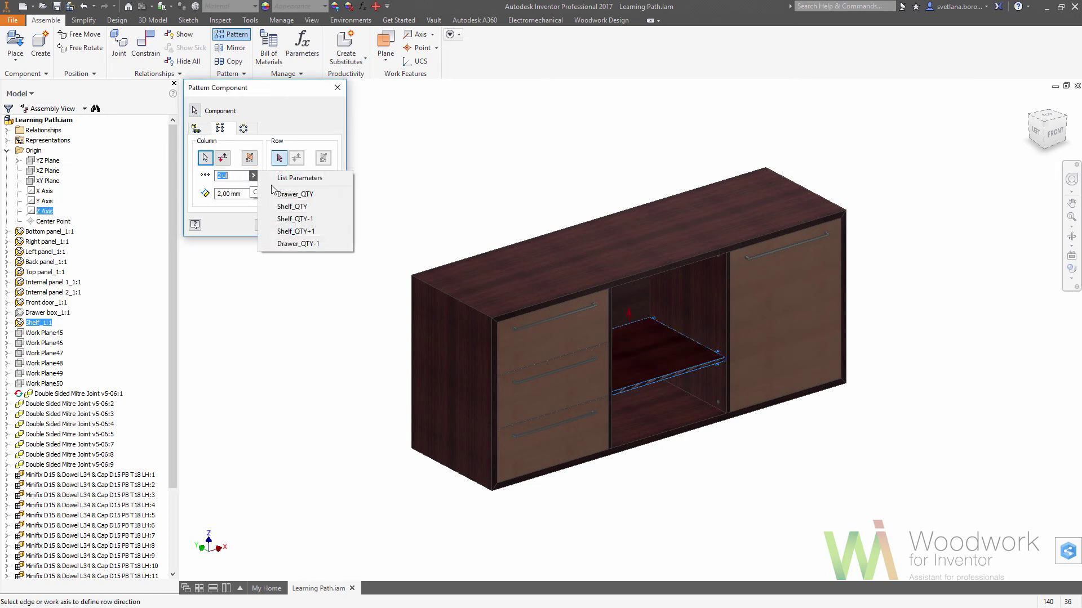
{"action": "left_click", "coordinate": [299, 178]}
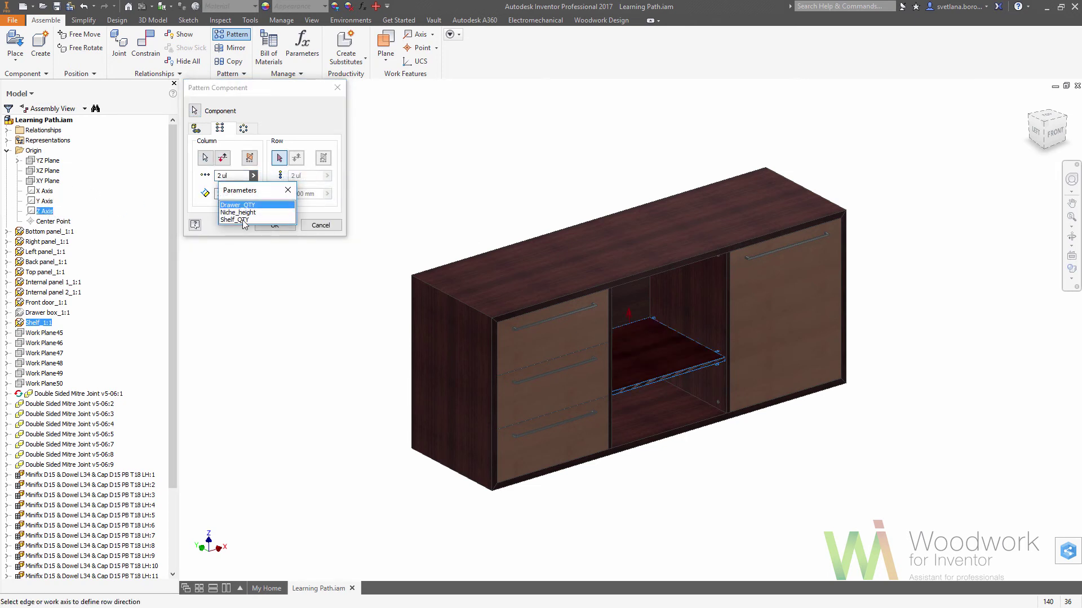
{"action": "left_click", "coordinate": [243, 220]}
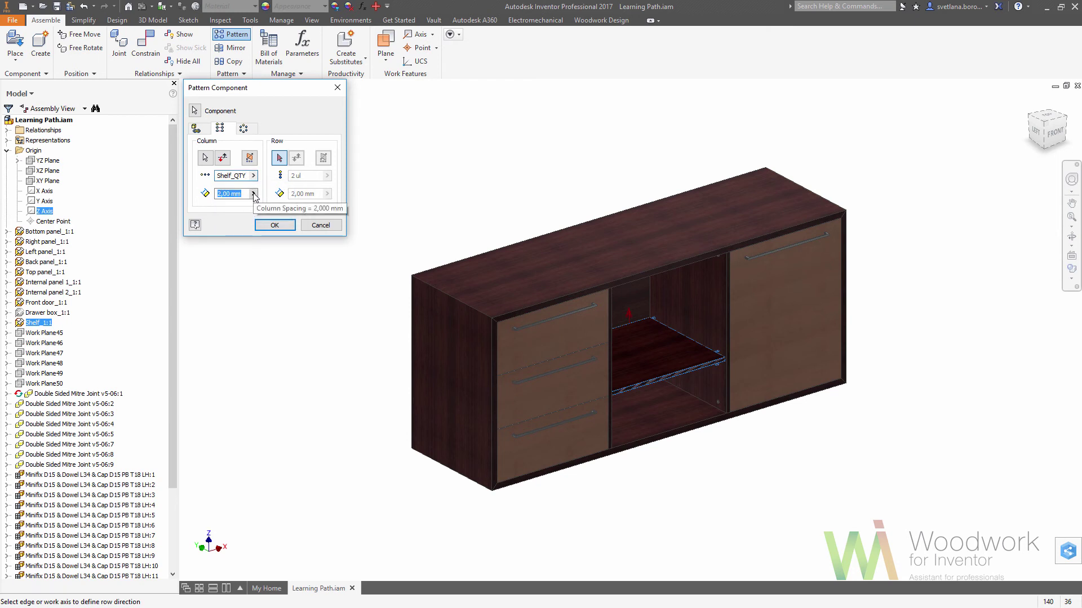
Set the shelf spacing to Niche_height/(Shelf_QTY+1) and create the pattern
{"action": "left_click", "coordinate": [253, 194]}
{"action": "left_click", "coordinate": [297, 208]}
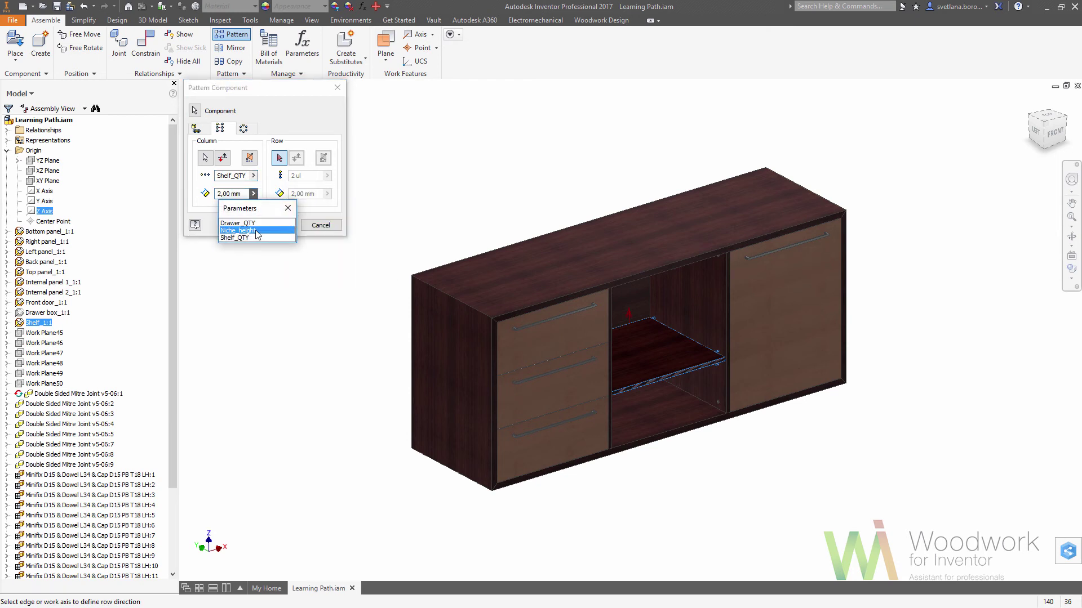
{"action": "left_click", "coordinate": [238, 230]}
{"action": "type", "text": "/("}
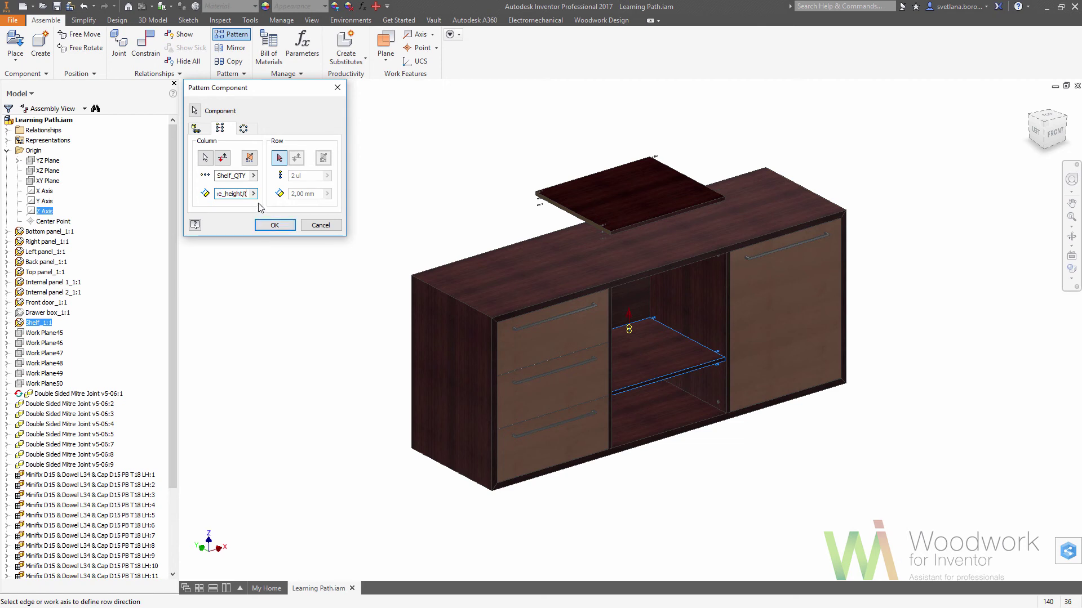
{"action": "left_click", "coordinate": [254, 194]}
{"action": "left_click", "coordinate": [281, 211]}
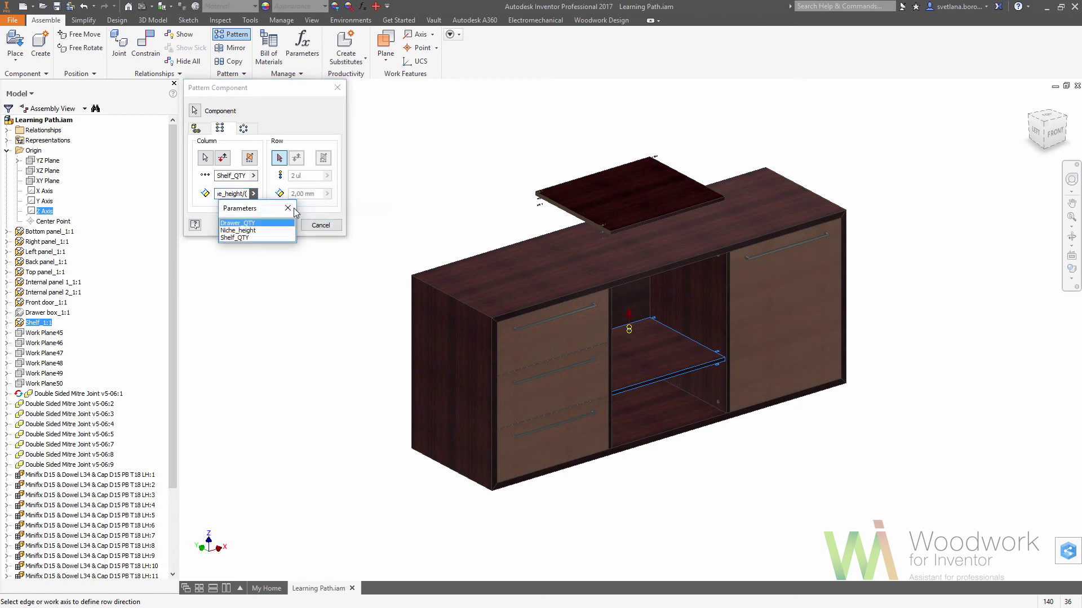
{"action": "left_click", "coordinate": [253, 238]}
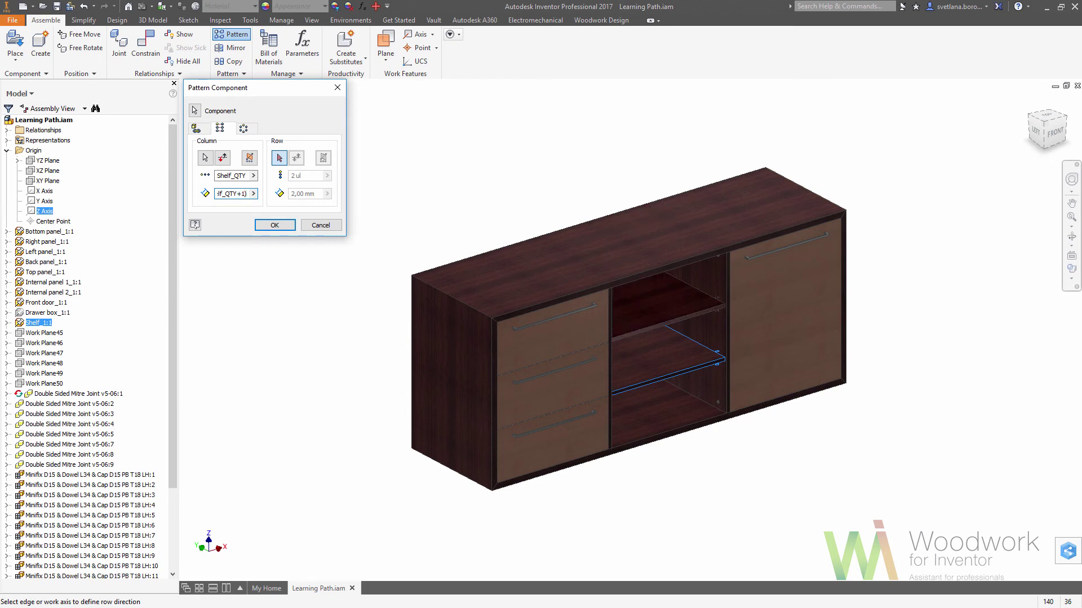
{"action": "left_click", "coordinate": [275, 226]}
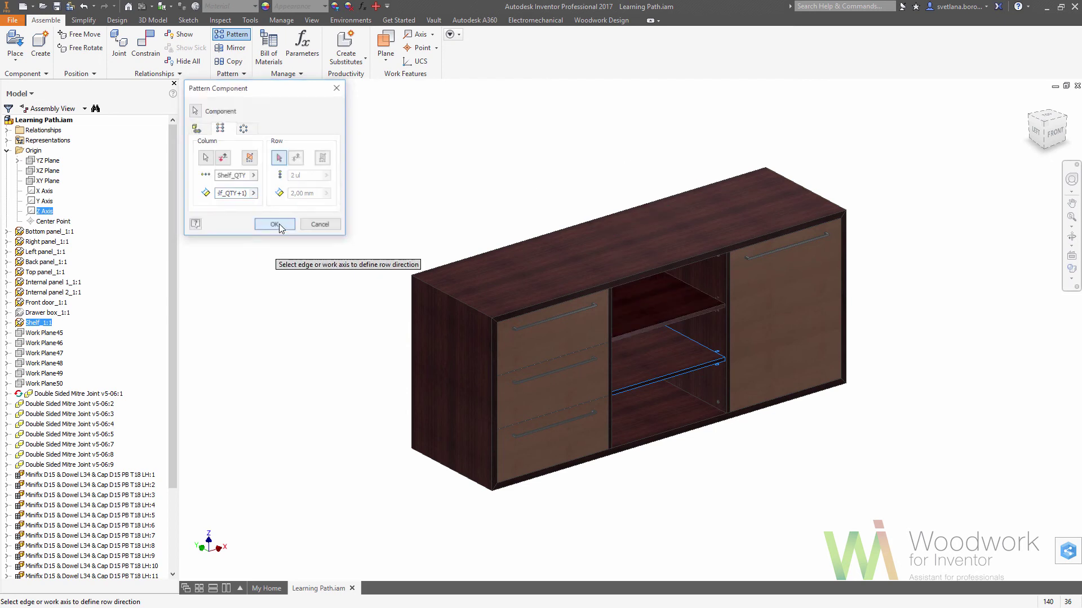
Show the cabinet from the FRONT view and bring up the Woodwork Design tools
{"action": "left_click", "coordinate": [1055, 135]}
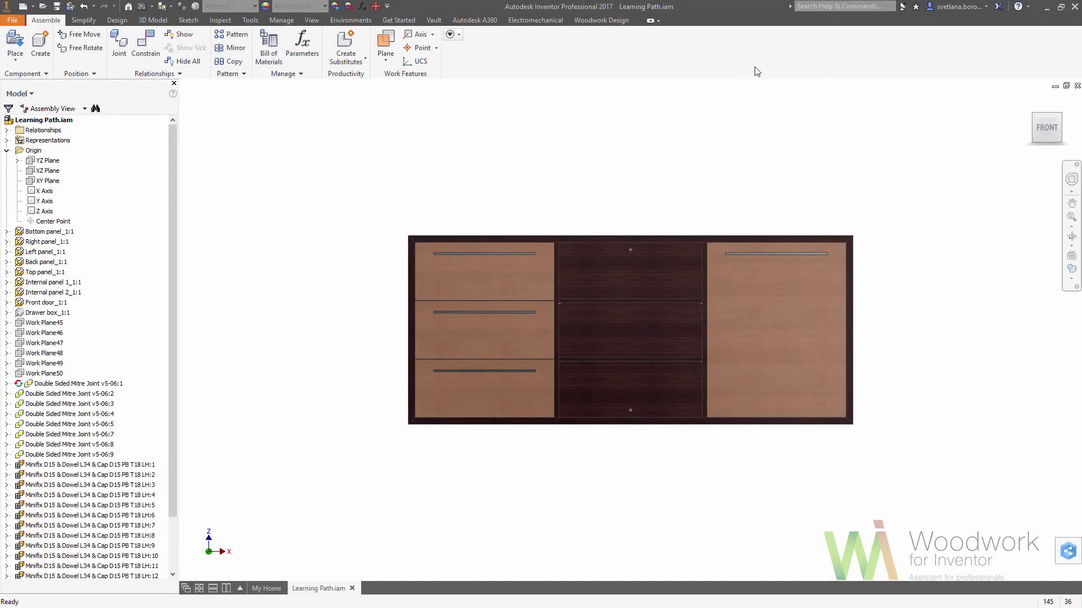
{"action": "left_click", "coordinate": [626, 23]}
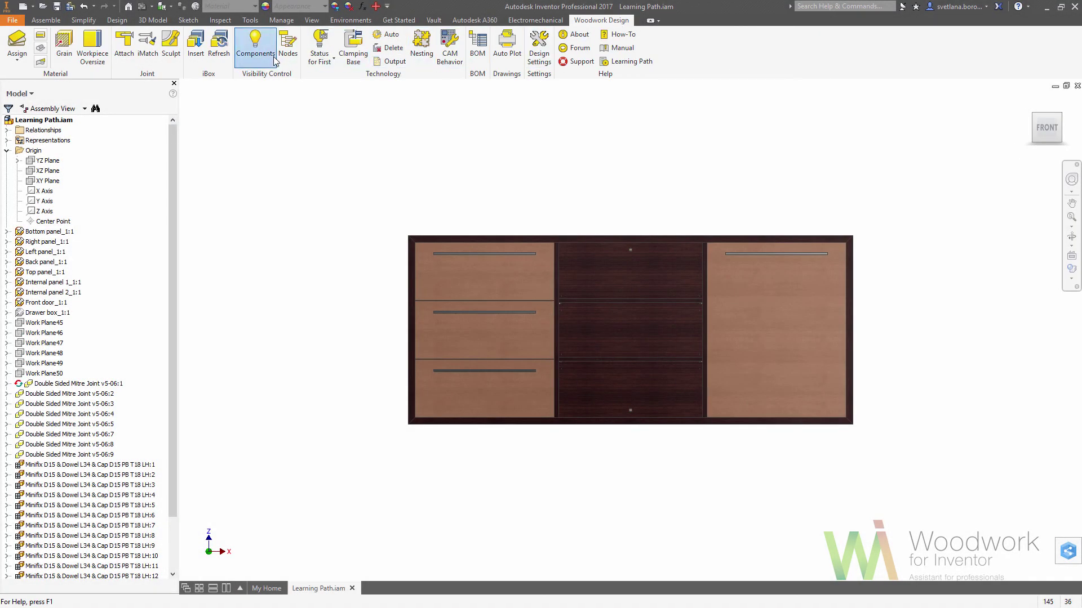
Disable Components Enabled so the panels turn see-through, then return to the Home view
{"action": "left_click", "coordinate": [255, 46]}
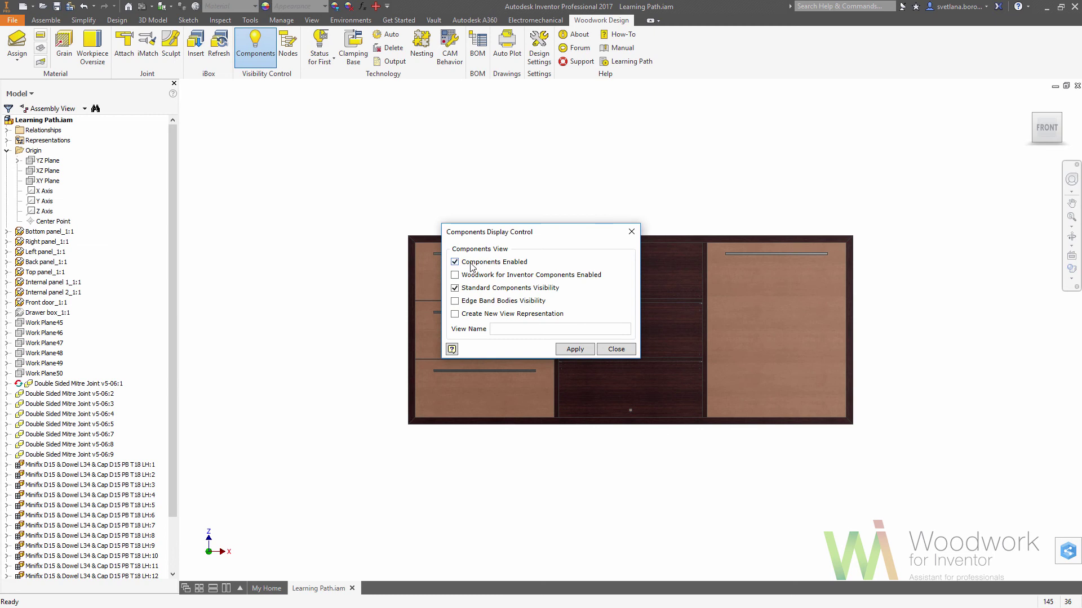
{"action": "left_click", "coordinate": [576, 349]}
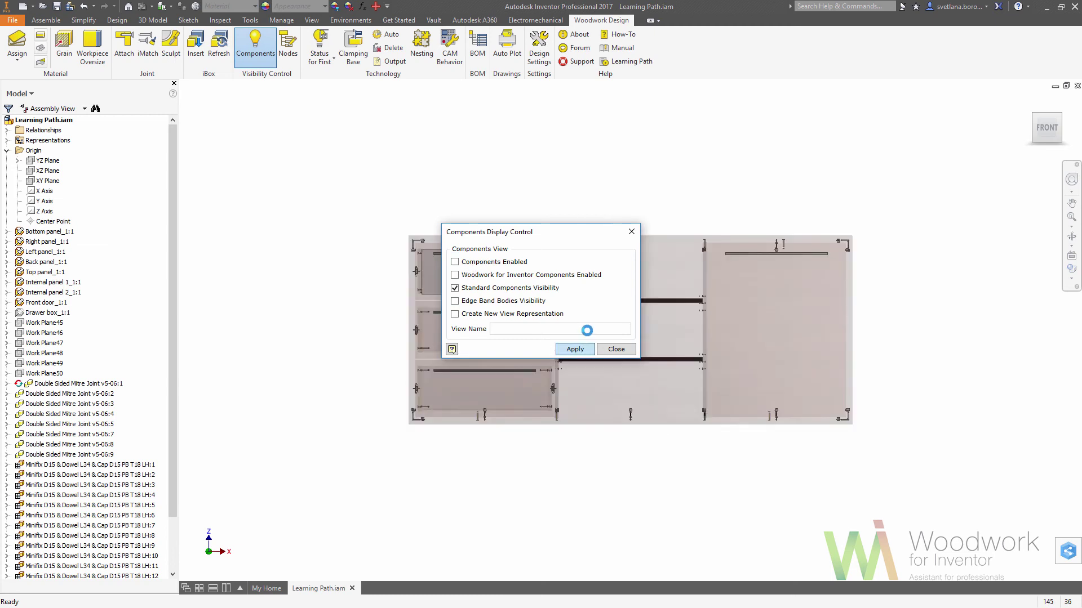
{"action": "left_click", "coordinate": [618, 349]}
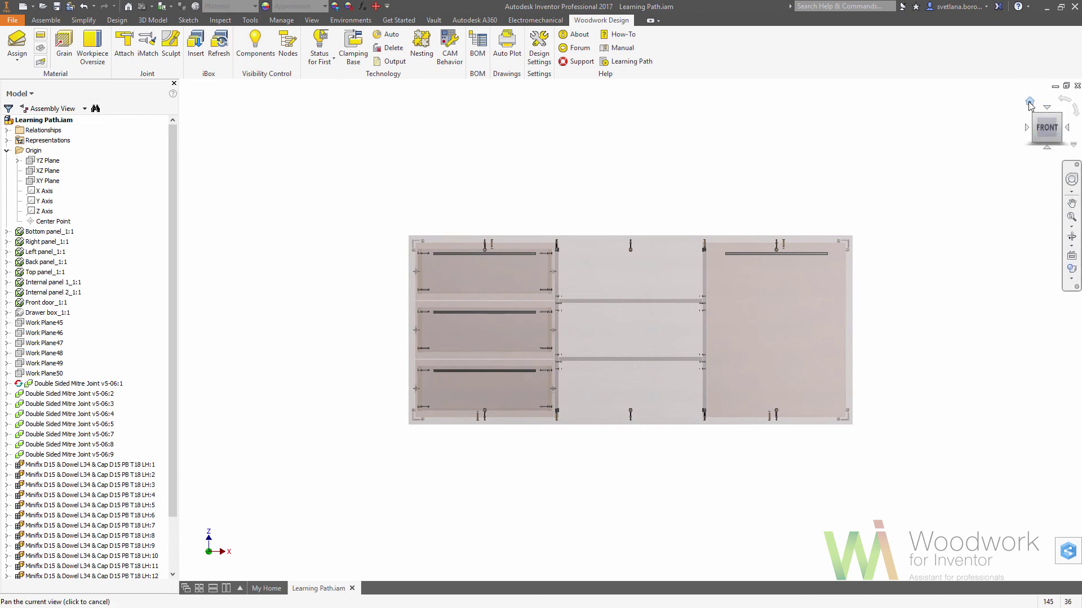
{"action": "left_click", "coordinate": [1029, 102]}
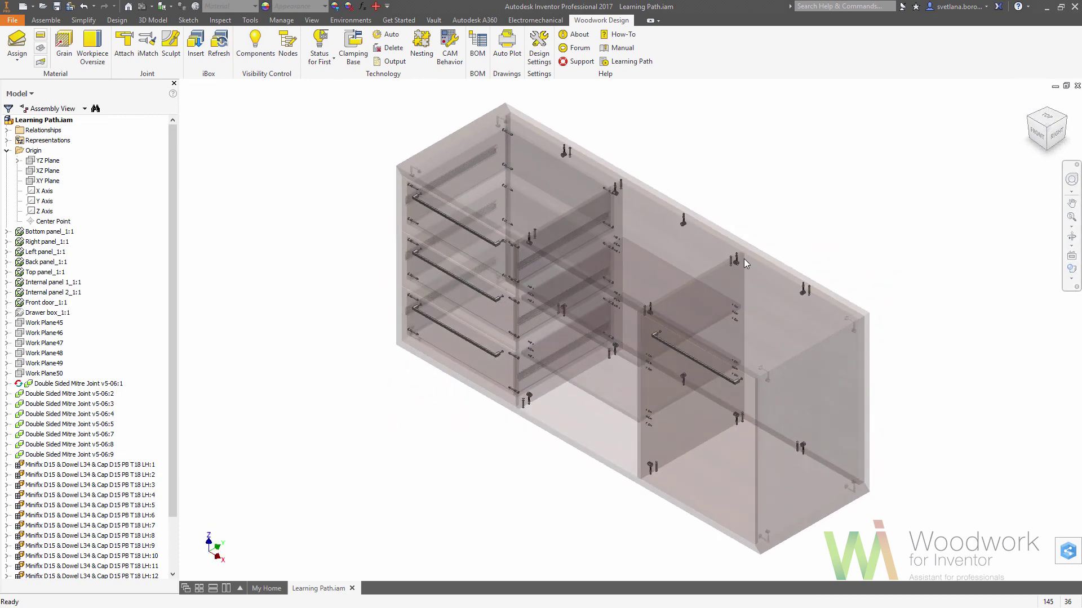
Open the parameter table of the Minifix LH:8 fastener from the browser
{"action": "left_click", "coordinate": [649, 311]}
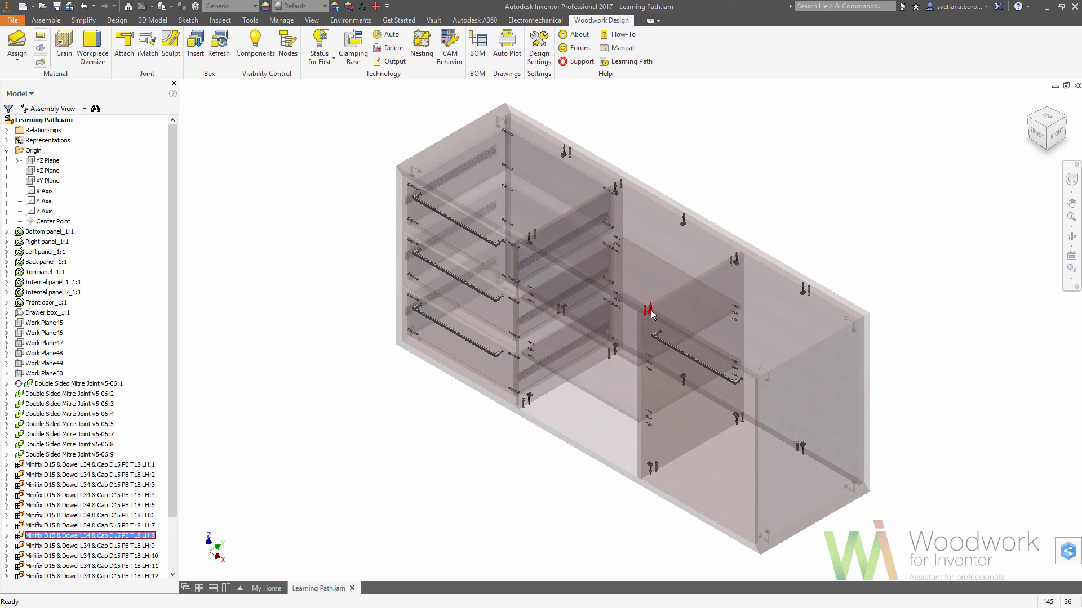
{"action": "left_click", "coordinate": [8, 536]}
{"action": "left_click", "coordinate": [39, 516]}
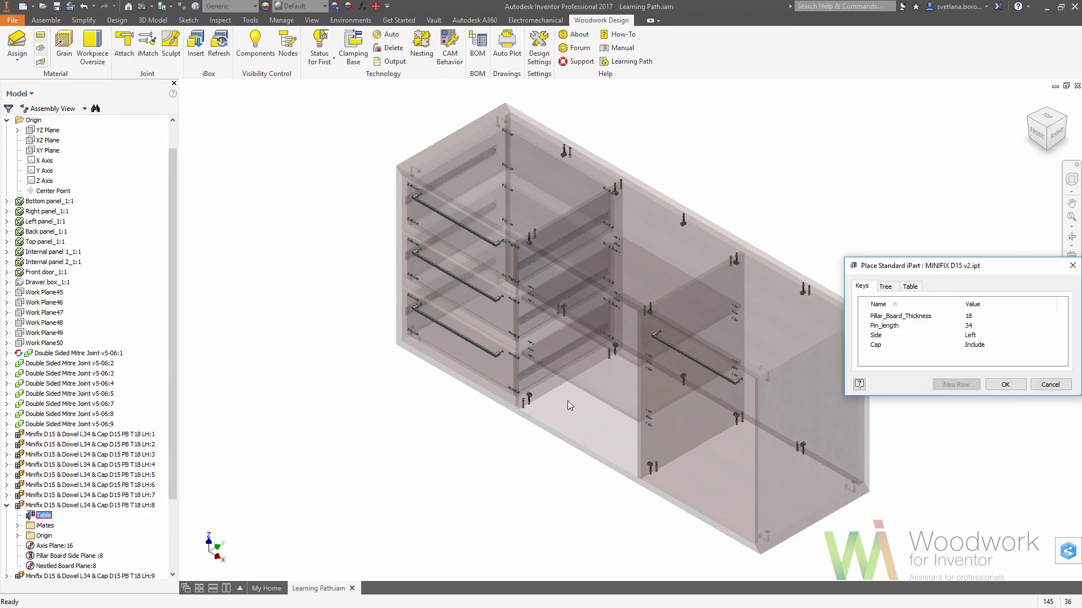
Change Minifix fitting 8 to the right-hand version (RH:8) and iMatch fittings 2 and 5 to it
{"action": "left_click", "coordinate": [978, 337]}
{"action": "left_click", "coordinate": [978, 337]}
{"action": "left_click", "coordinate": [985, 357]}
{"action": "left_click", "coordinate": [1005, 385]}
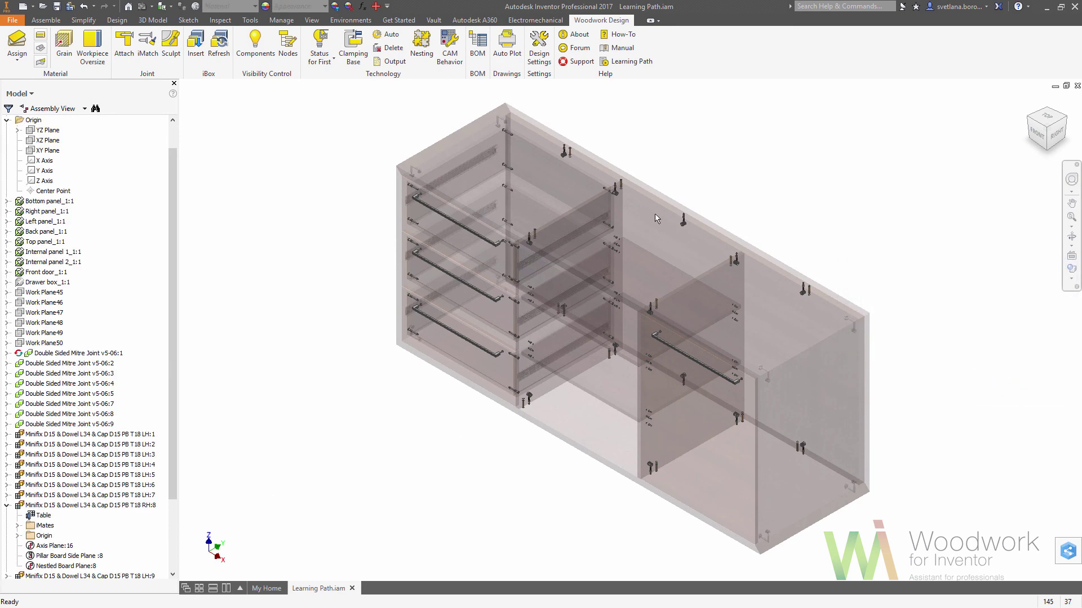
{"action": "left_click", "coordinate": [147, 48]}
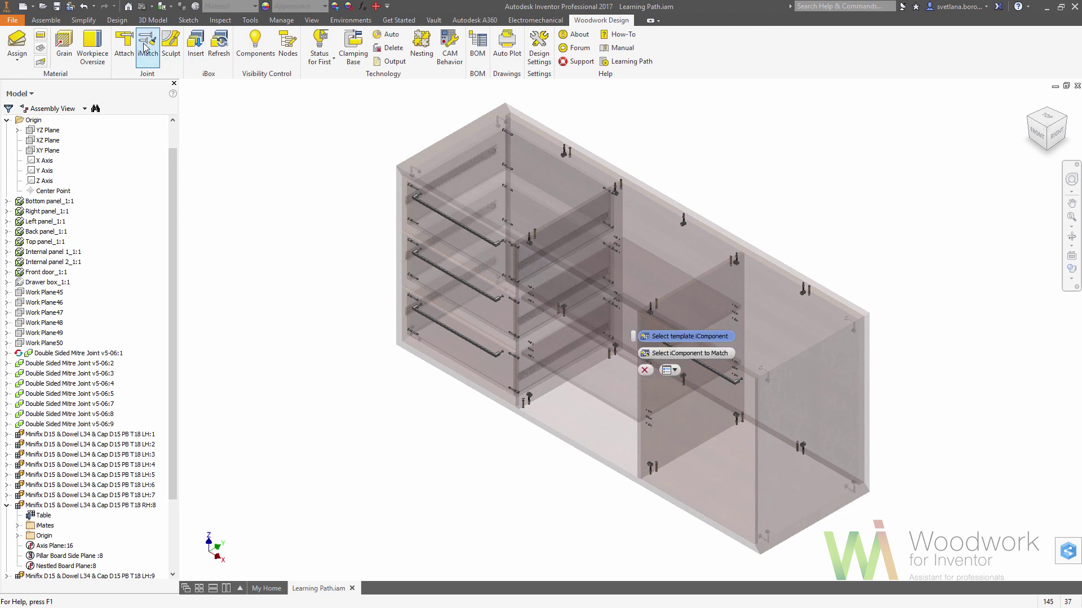
{"action": "left_click", "coordinate": [656, 309]}
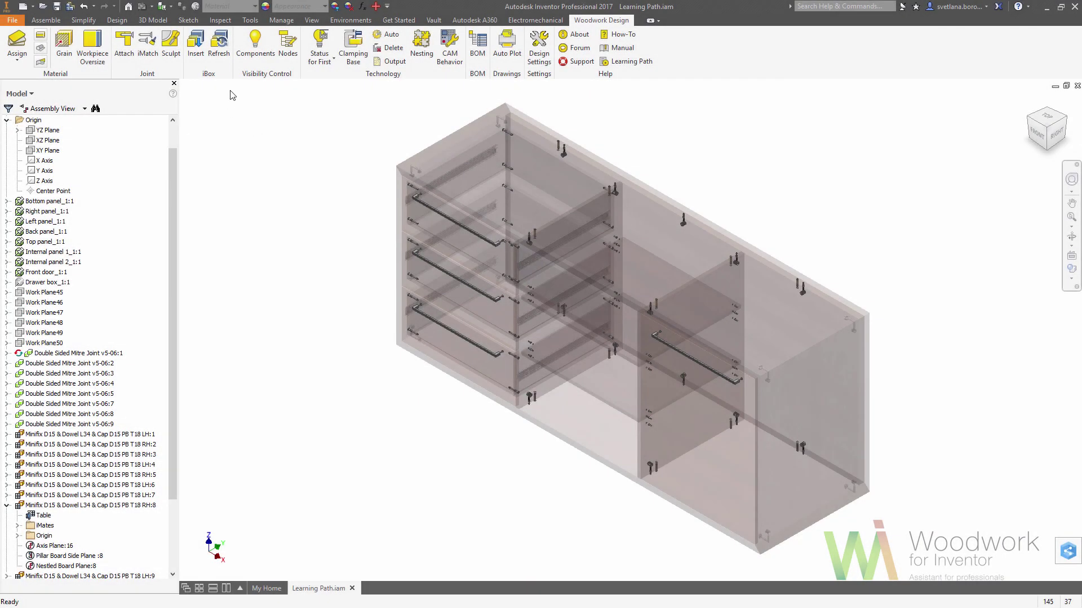
Re-enable Components and Woodwork components so panels show solid, then view the cabinet from back-right
{"action": "left_click", "coordinate": [254, 42]}
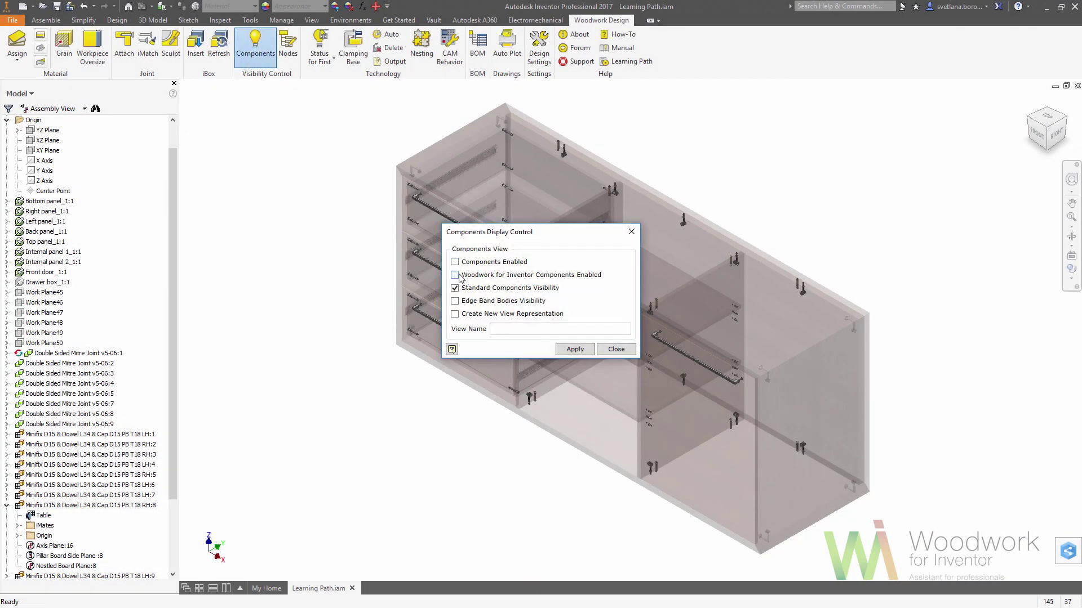
{"action": "left_click", "coordinate": [572, 350]}
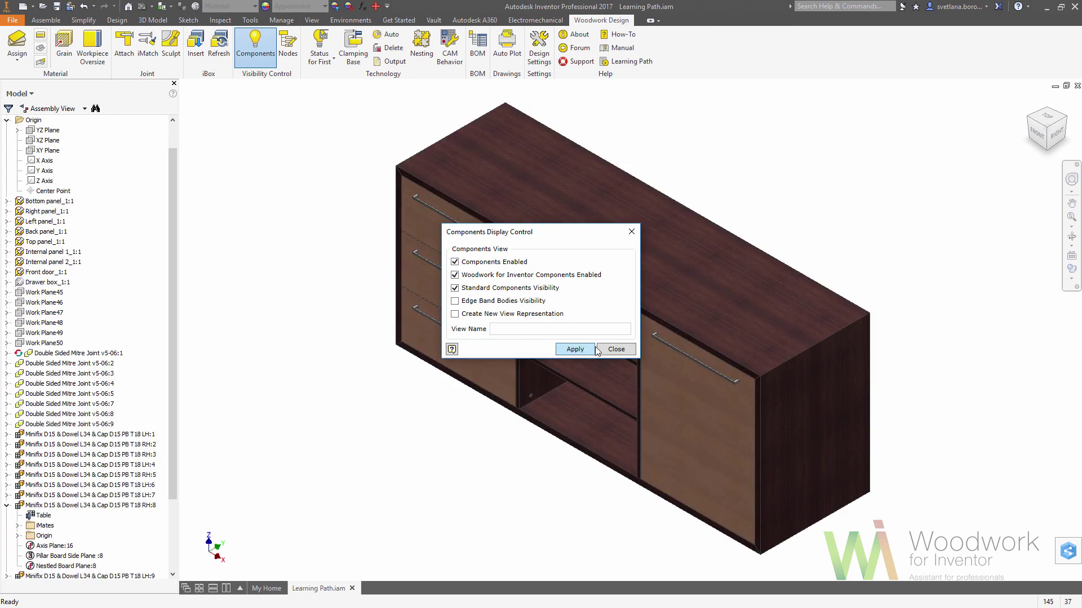
{"action": "left_click", "coordinate": [615, 350]}
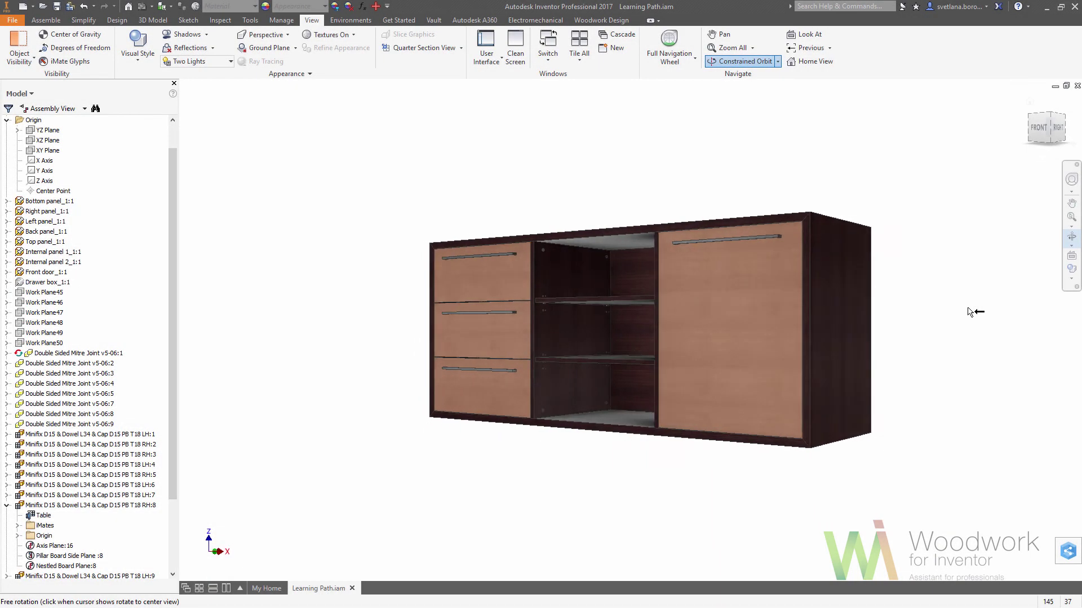
{"action": "left_click_drag", "start_coordinate": [969, 312], "coordinate": [969, 312]}
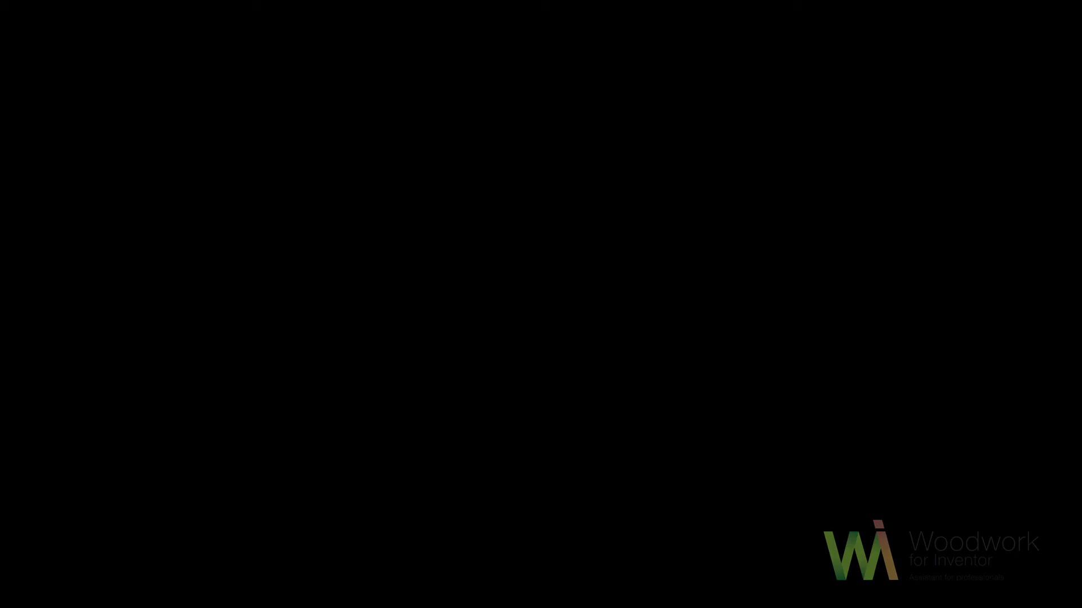